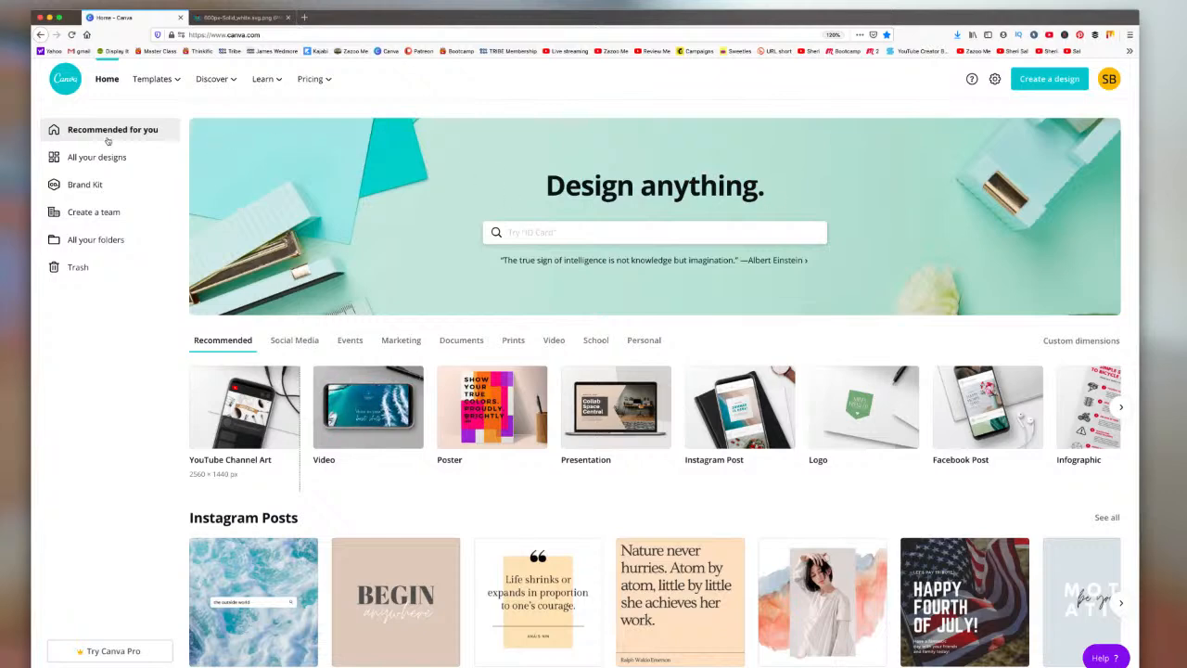
# Step: Search for "youtube" and open the YouTube Channel Art template gallery
pyautogui.click(556, 238)
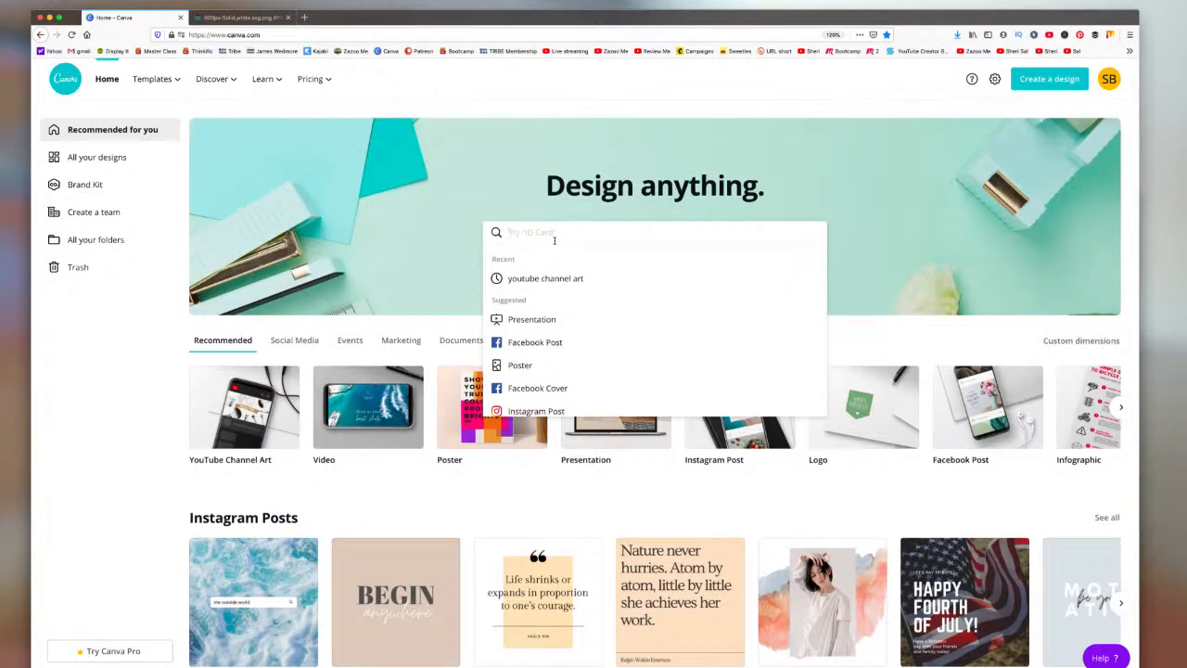
pyautogui.write('youtube')
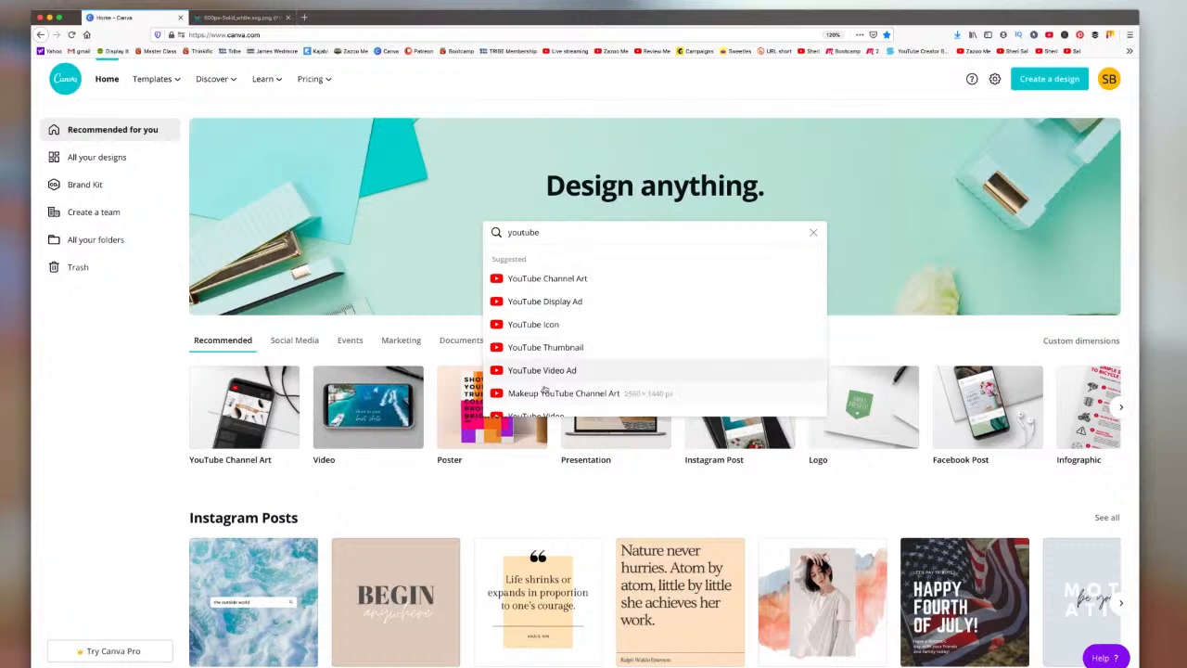
pyautogui.scroll(-2, 546, 394)
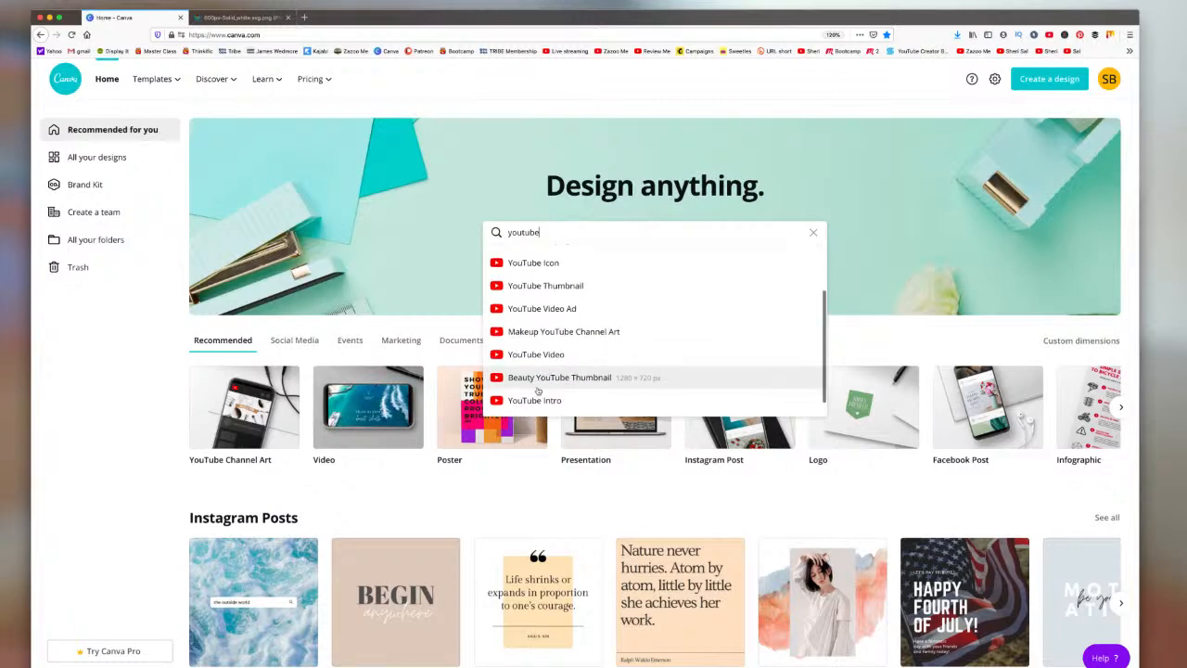
pyautogui.scroll(-1, 540, 385)
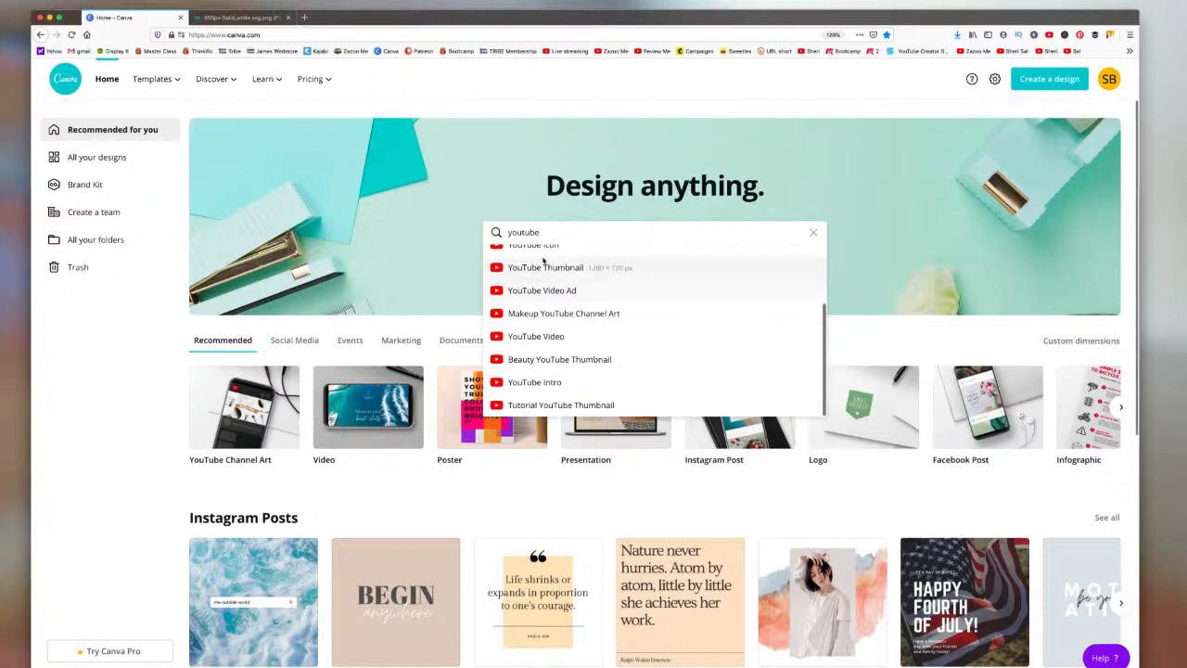
pyautogui.scroll(1, 582, 266)
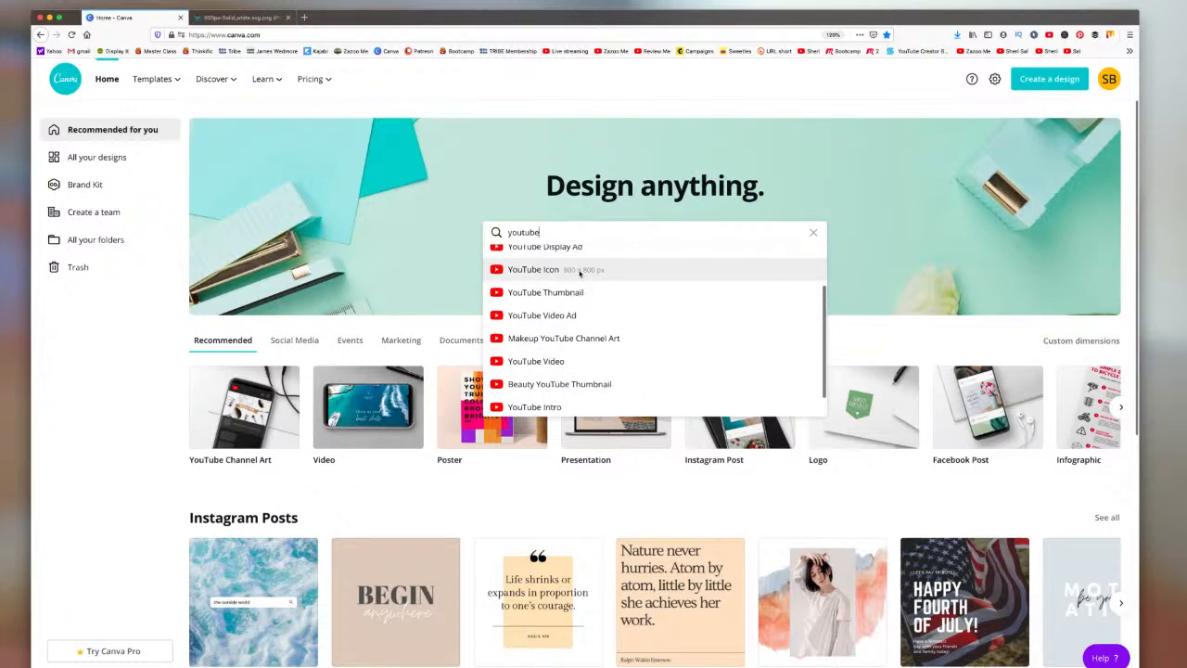
pyautogui.scroll(1, 580, 276)
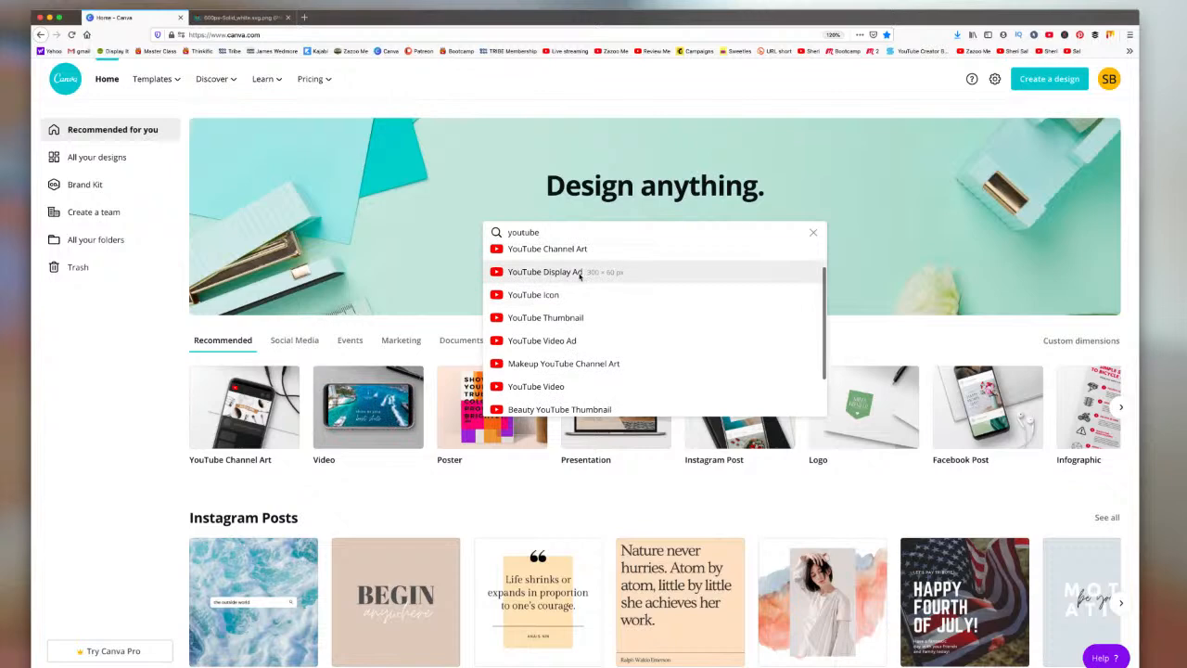
pyautogui.scroll(1, 580, 275)
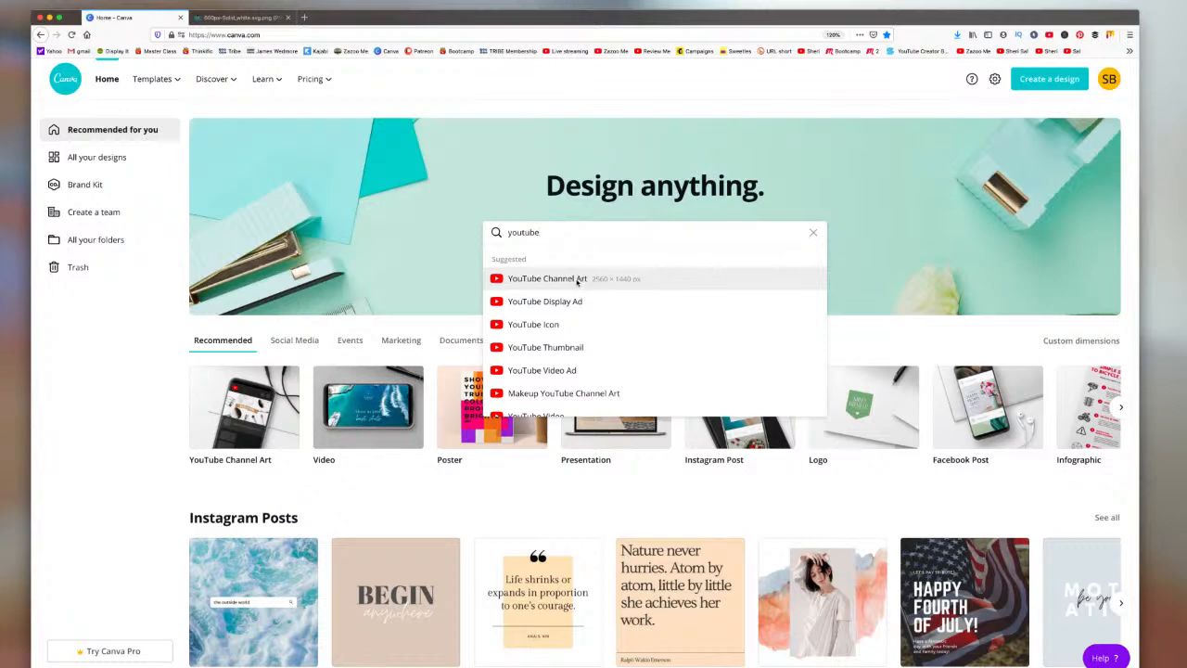
pyautogui.click(579, 280)
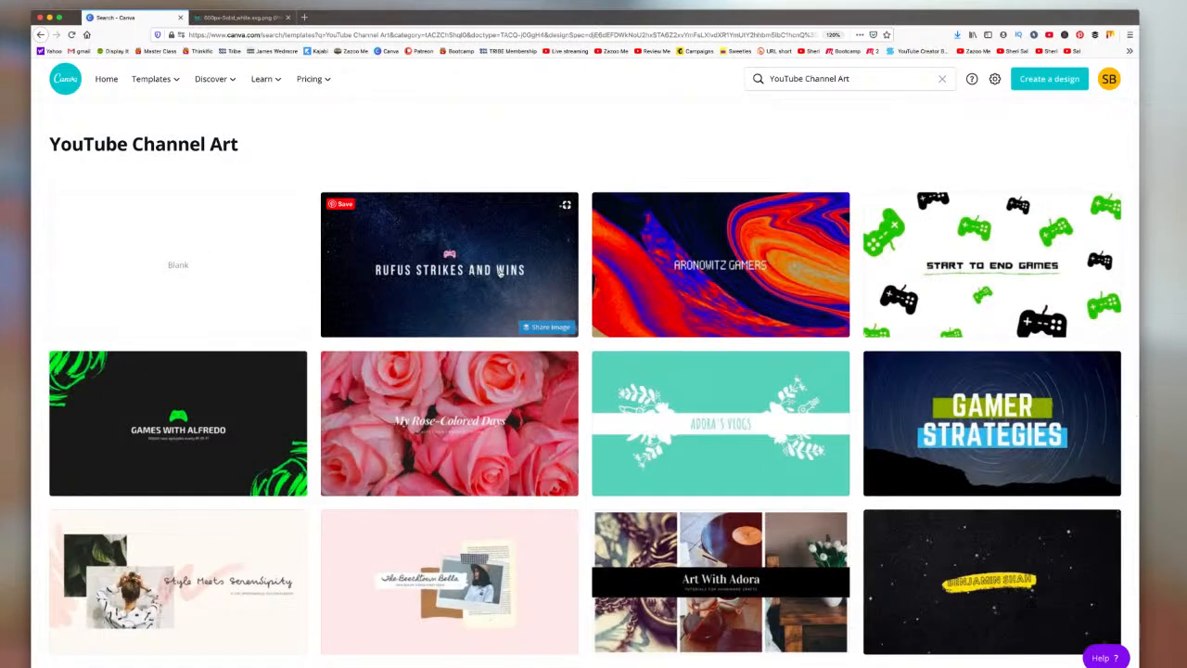
# Step: Open the "Rufus Strikes and Wins" galaxy template, and return to the home page without using it
pyautogui.click(499, 272)
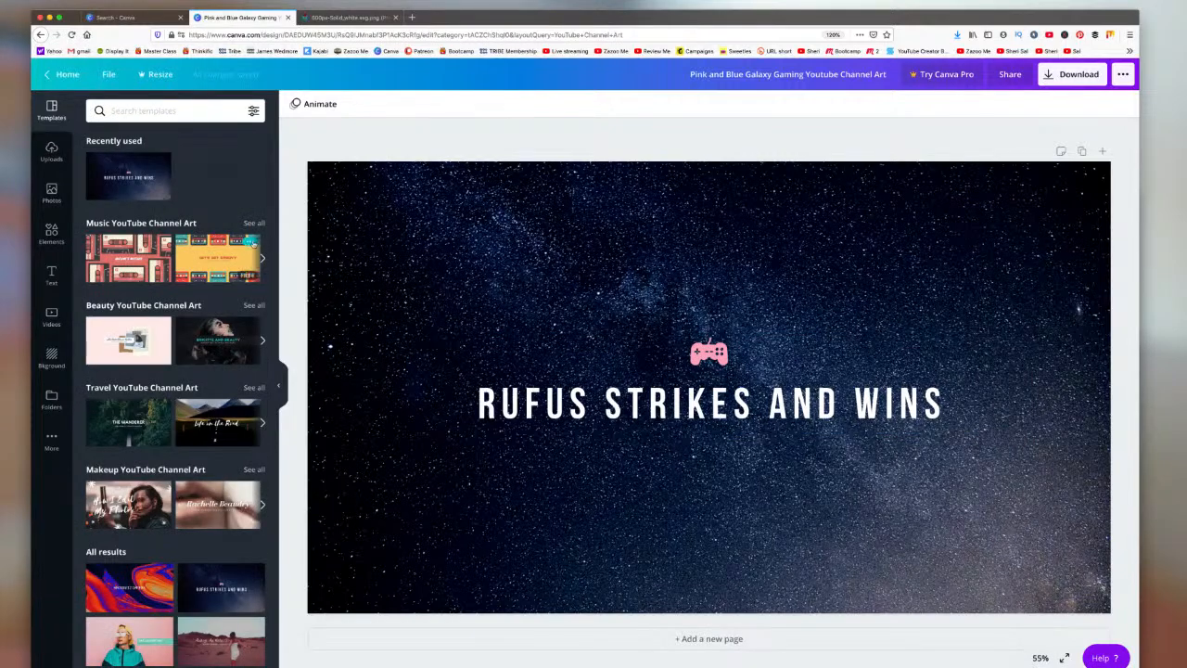
pyautogui.click(61, 74)
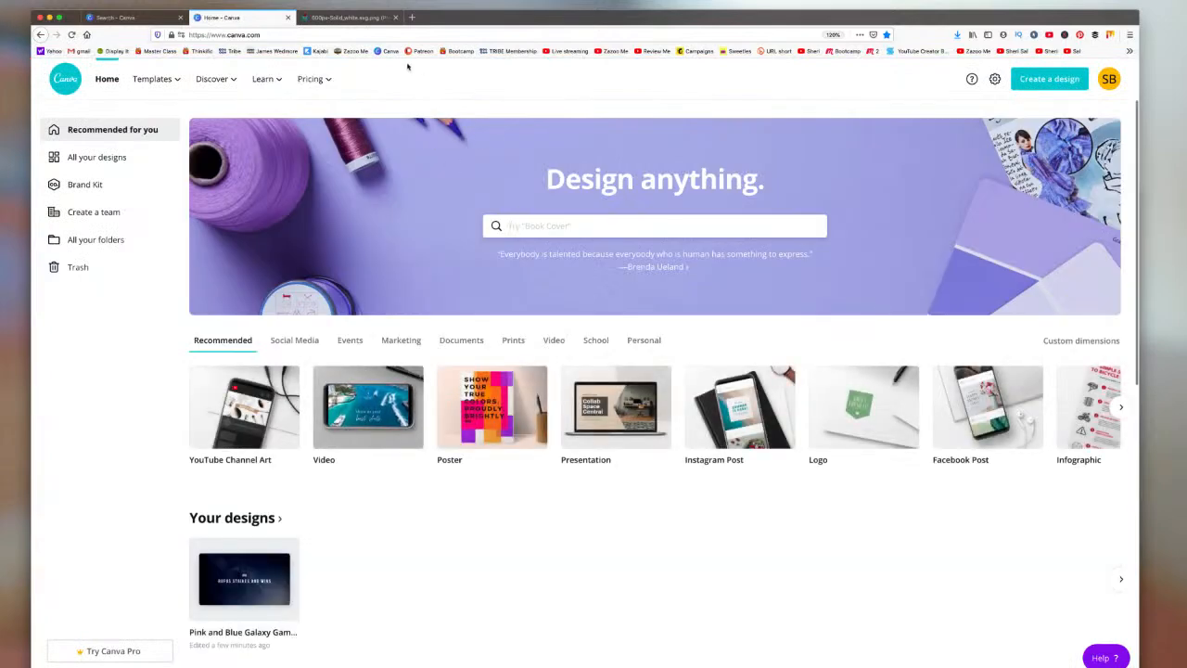
# Step: Search for YouTube Channel Art and create a blank design of that type
pyautogui.click(534, 227)
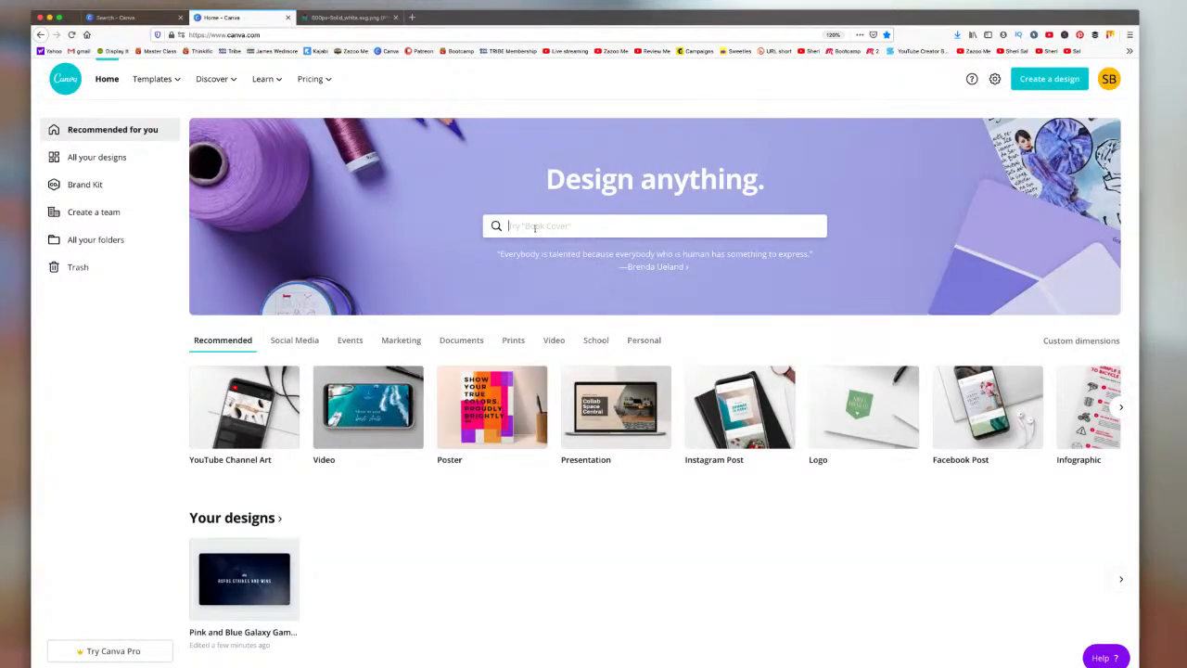
pyautogui.write('you')
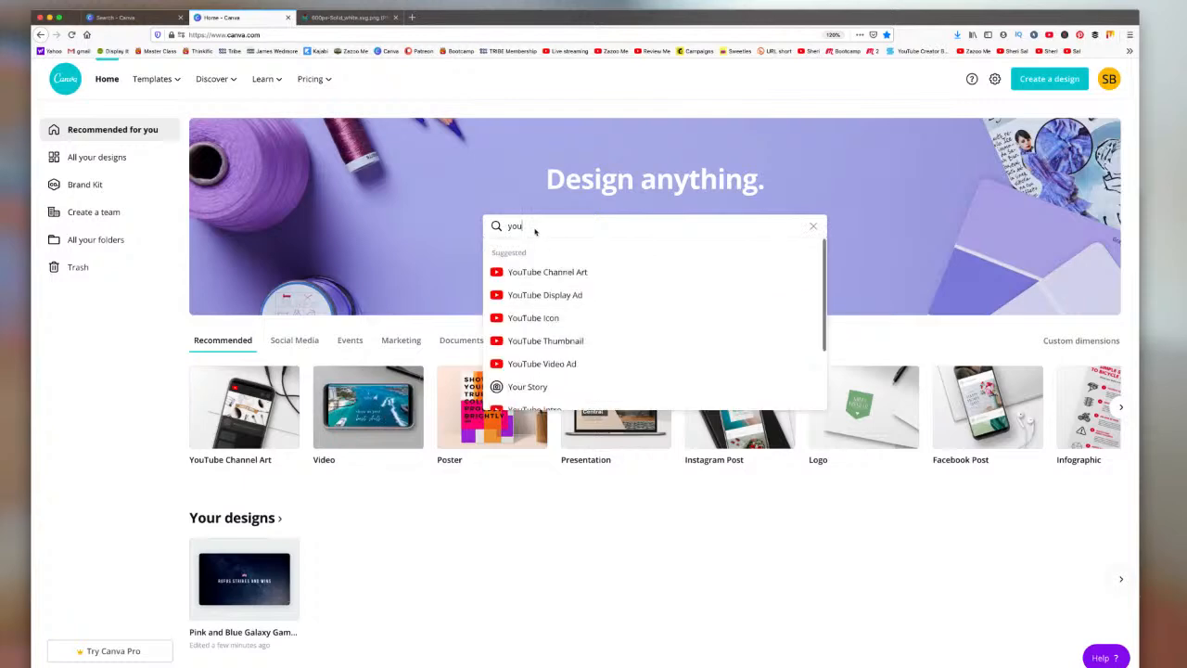
pyautogui.click(530, 272)
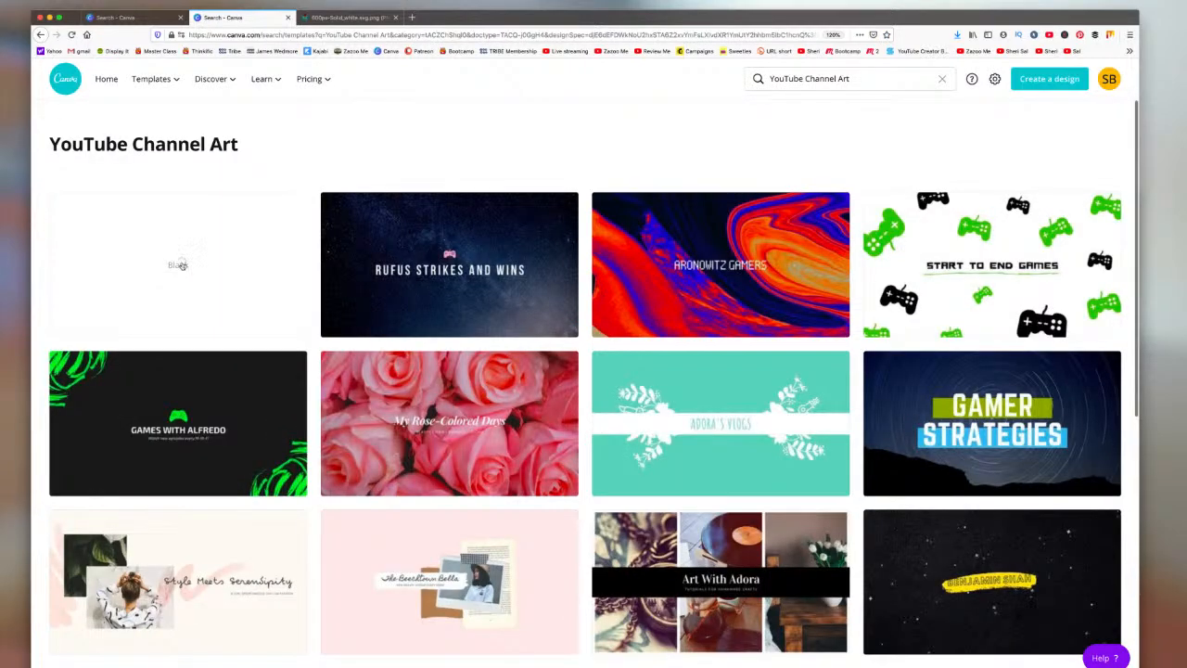
pyautogui.click(179, 265)
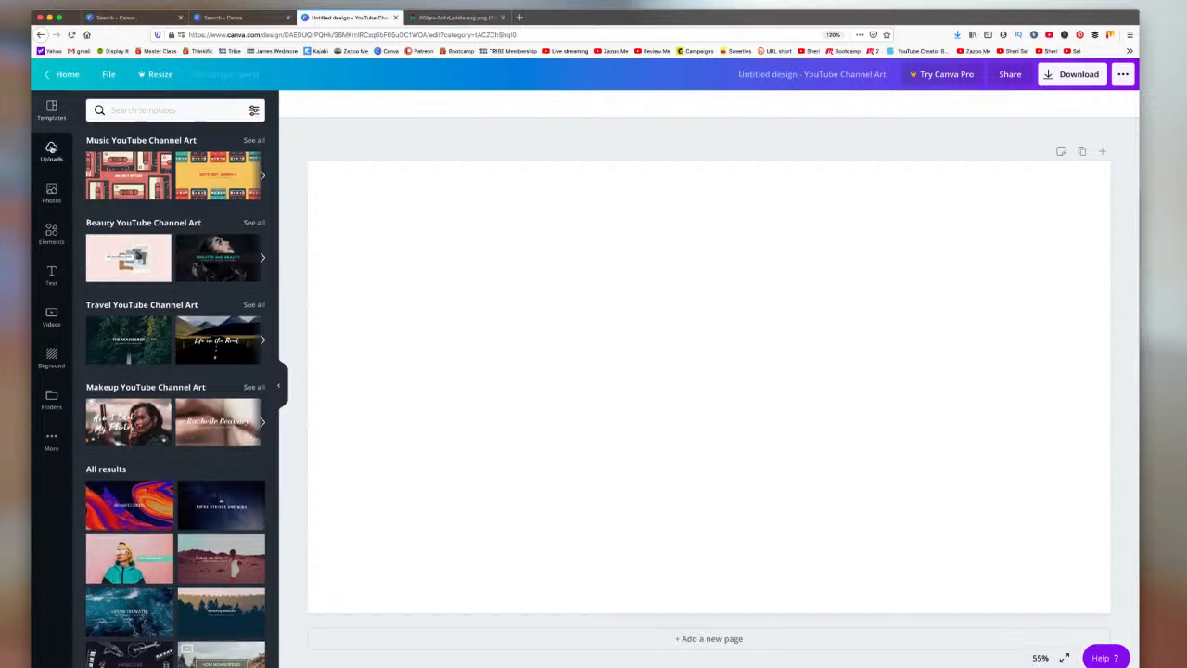
# Step: Place the uploaded Safe Area guide image on the blank canvas and enlarge it to fill the whole page
pyautogui.click(51, 150)
pyautogui.click(167, 199)
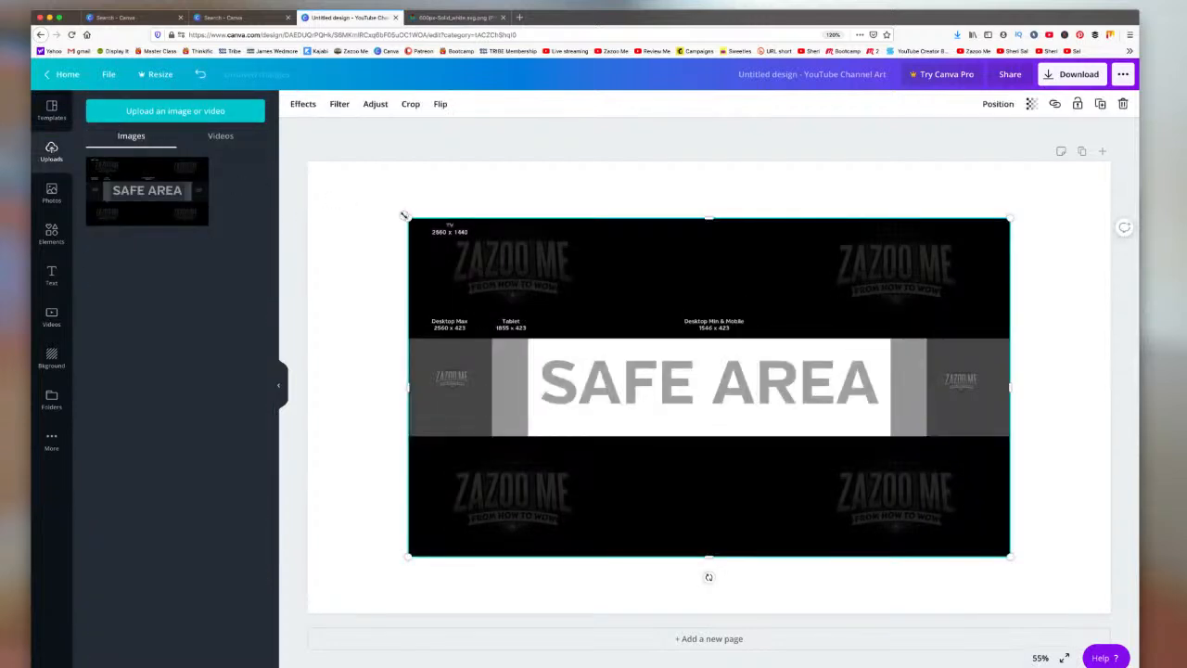
pyautogui.moveTo(405, 214); pyautogui.dragTo(304, 161)
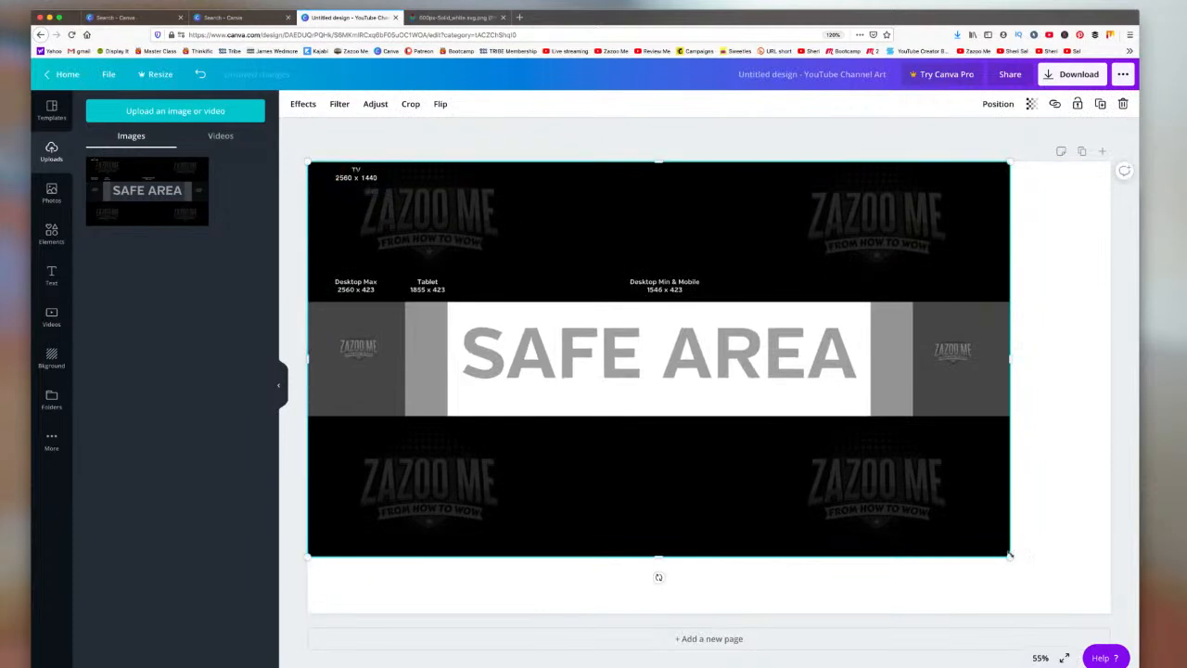
pyautogui.moveTo(1010, 555); pyautogui.dragTo(1110, 612)
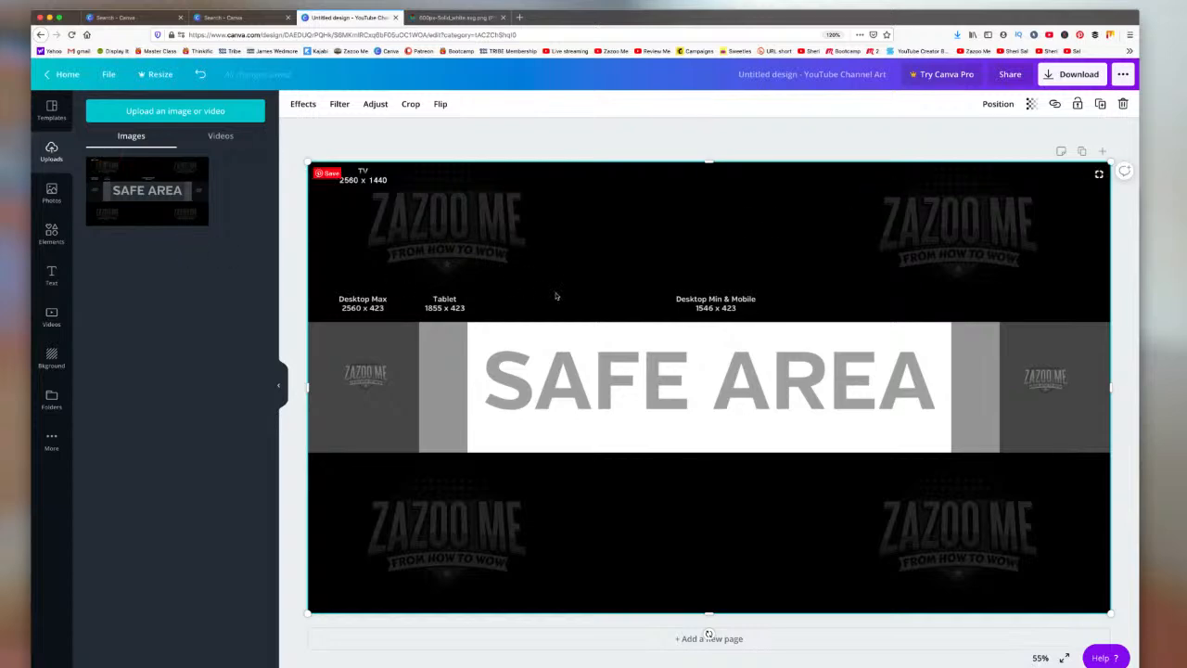
# Step: Upload the YouTube Channel Art tutorial PNG from the Desktop folder
pyautogui.click(160, 112)
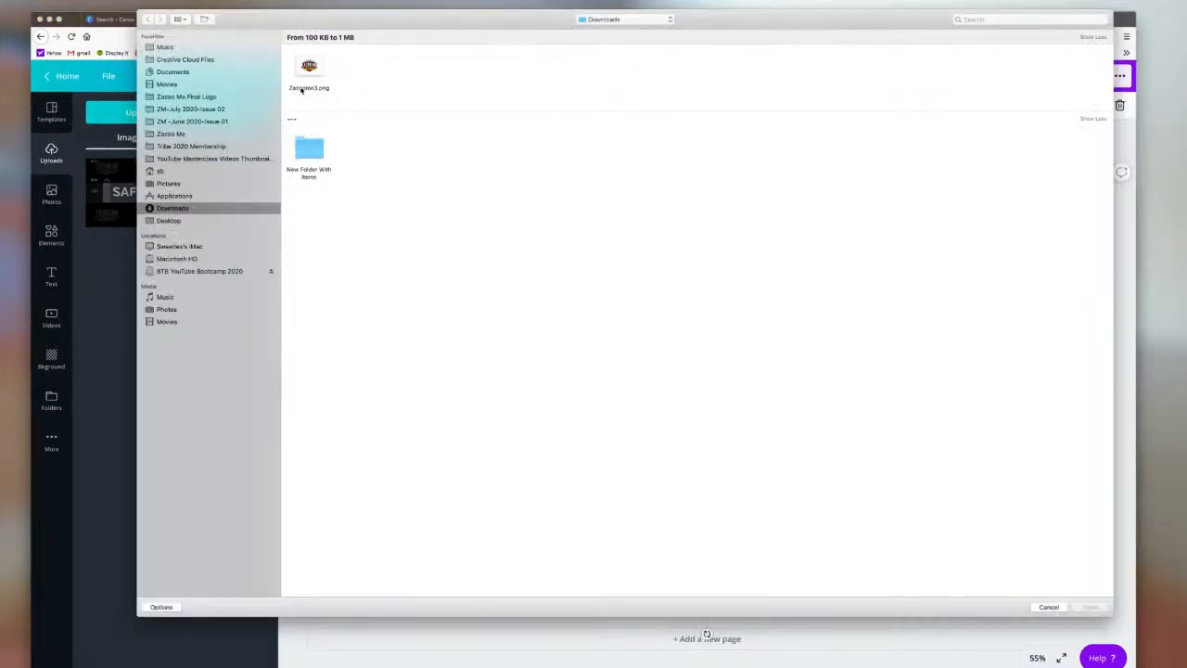
pyautogui.click(176, 221)
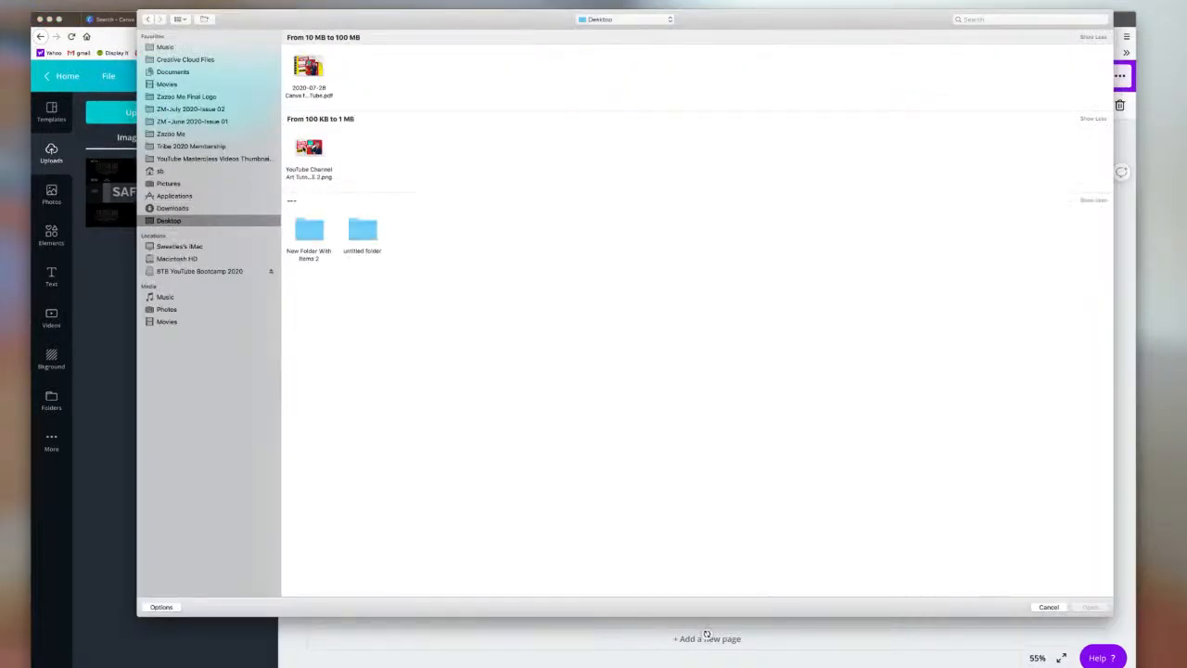
pyautogui.click(309, 148)
pyautogui.click(1091, 607)
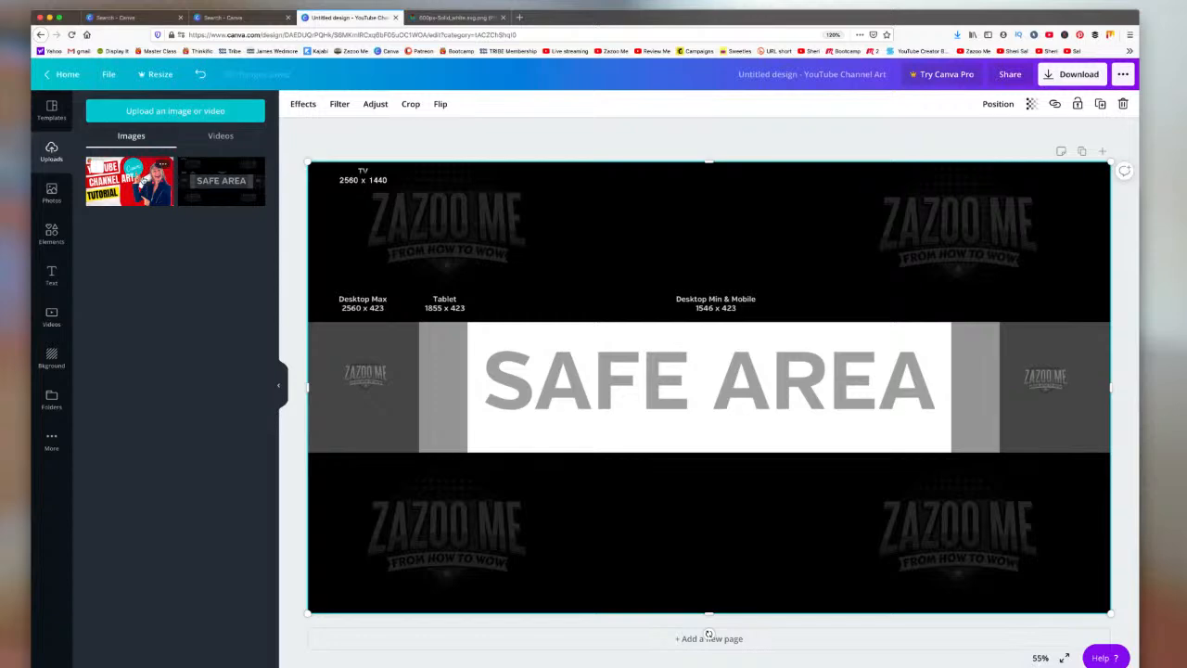
# Step: Place the tutorial thumbnail on the page, shrink it to the height of the safe area strip, and position it near the strip's middle
pyautogui.click(129, 181)
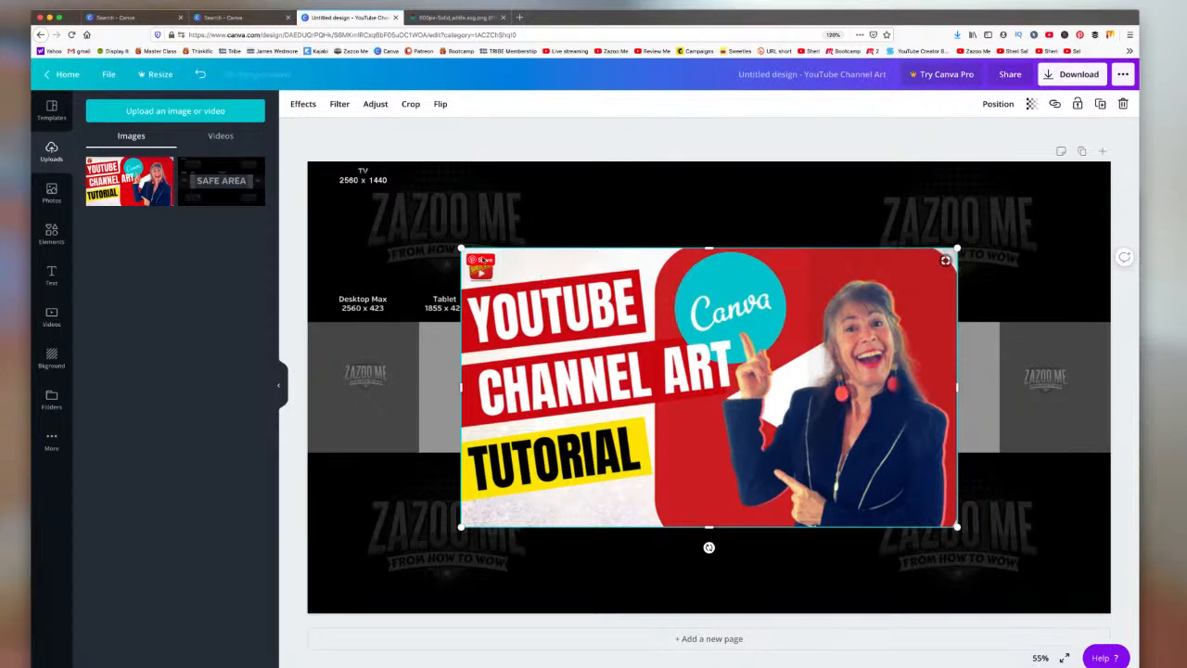
pyautogui.moveTo(462, 249); pyautogui.dragTo(712, 393)
pyautogui.moveTo(864, 439); pyautogui.dragTo(719, 368)
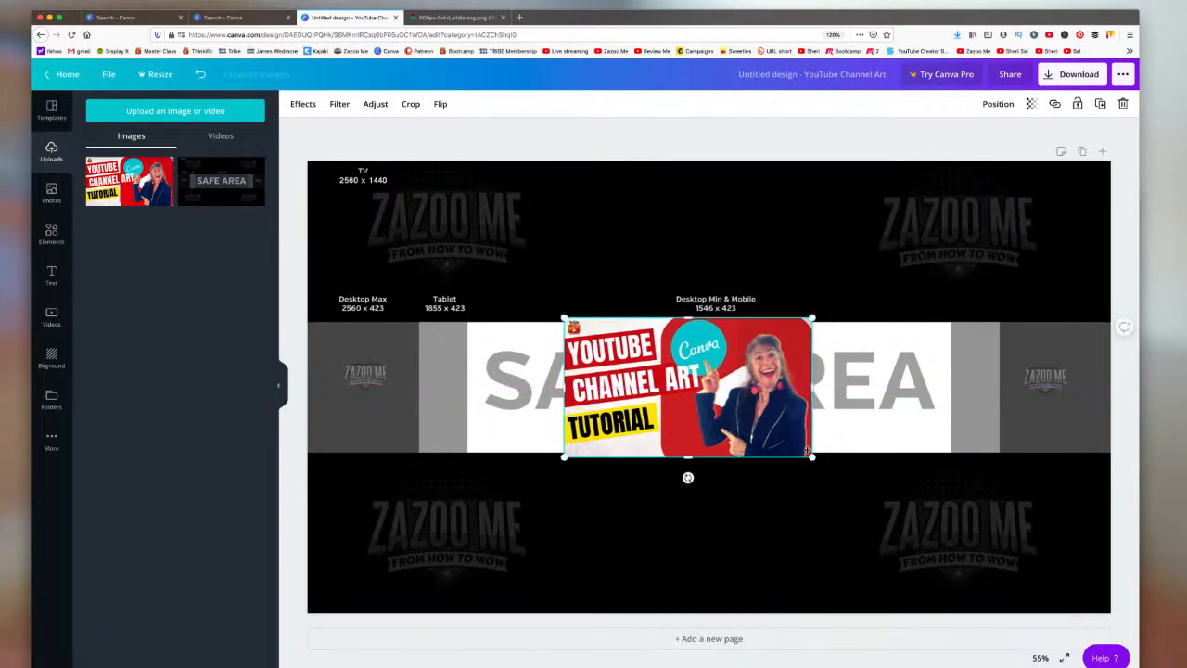
pyautogui.moveTo(813, 459); pyautogui.dragTo(804, 453)
pyautogui.moveTo(709, 408); pyautogui.dragTo(702, 394)
pyautogui.moveTo(812, 321); pyautogui.dragTo(807, 323)
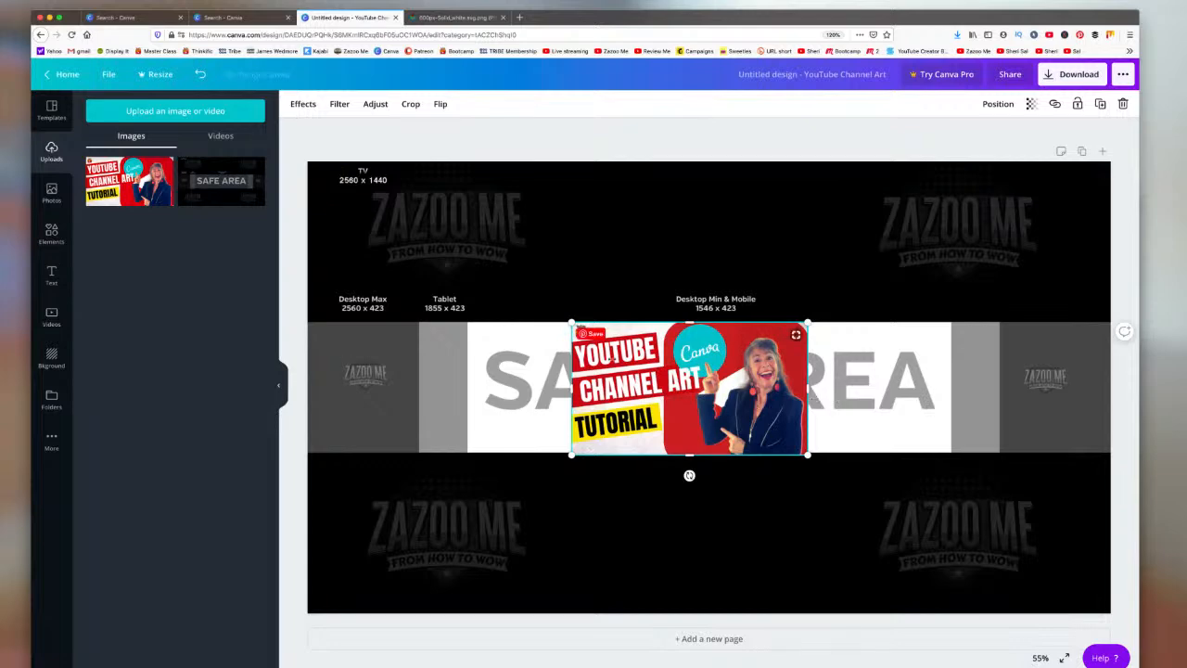
# Step: Examine the available design elements, from grids, shapes and frames to stickers, charts, gradients, lines and illustration collections
pyautogui.click(52, 234)
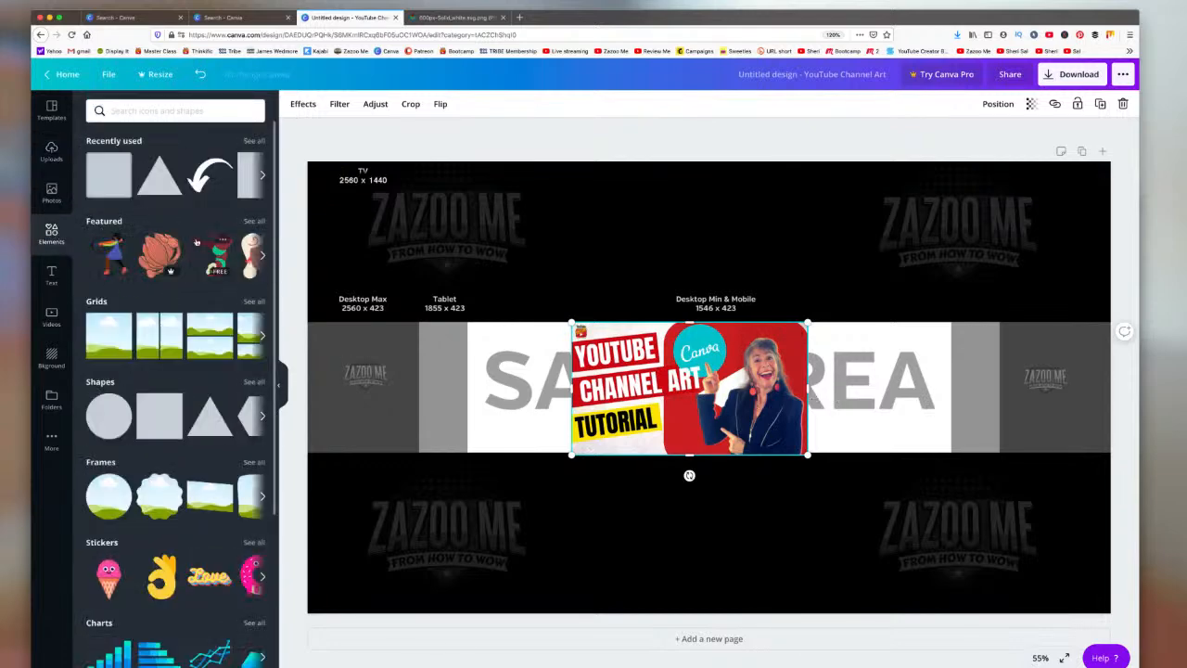
pyautogui.scroll(-3, 188, 239)
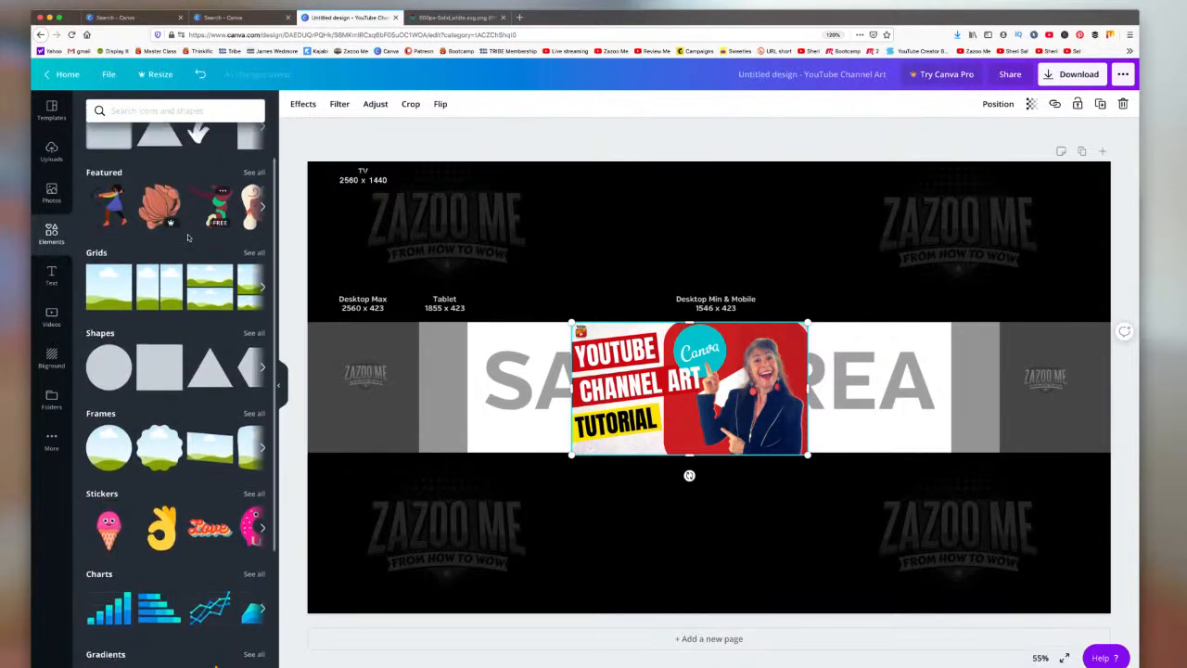
pyautogui.scroll(-7, 188, 239)
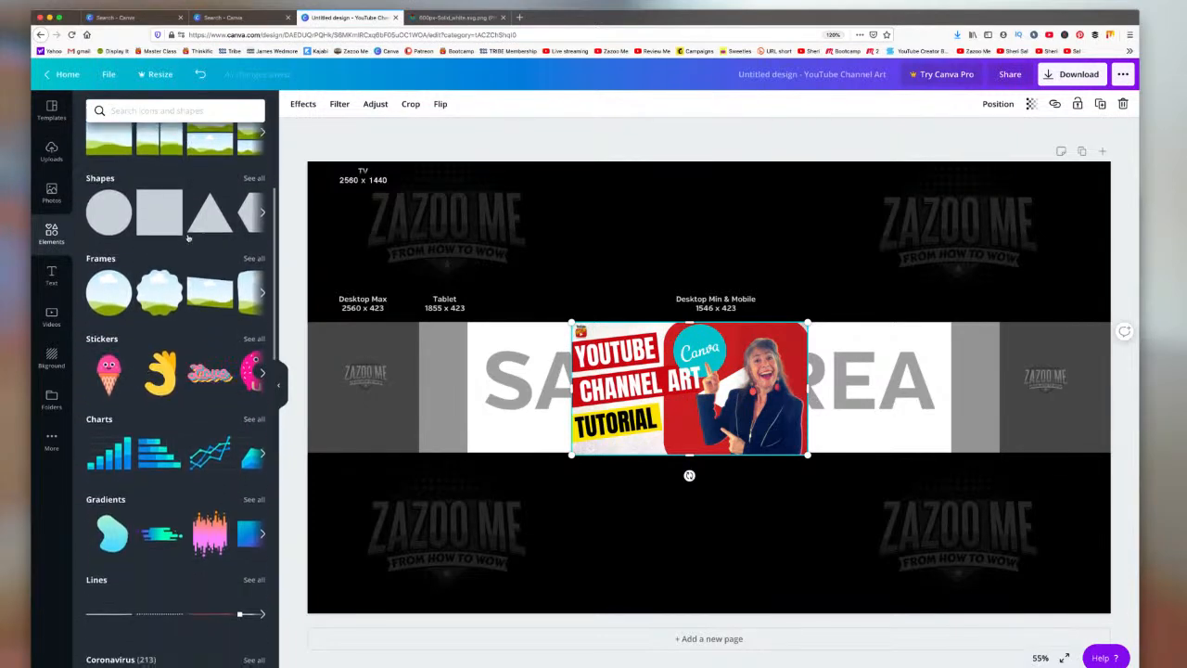
pyautogui.scroll(-3, 187, 236)
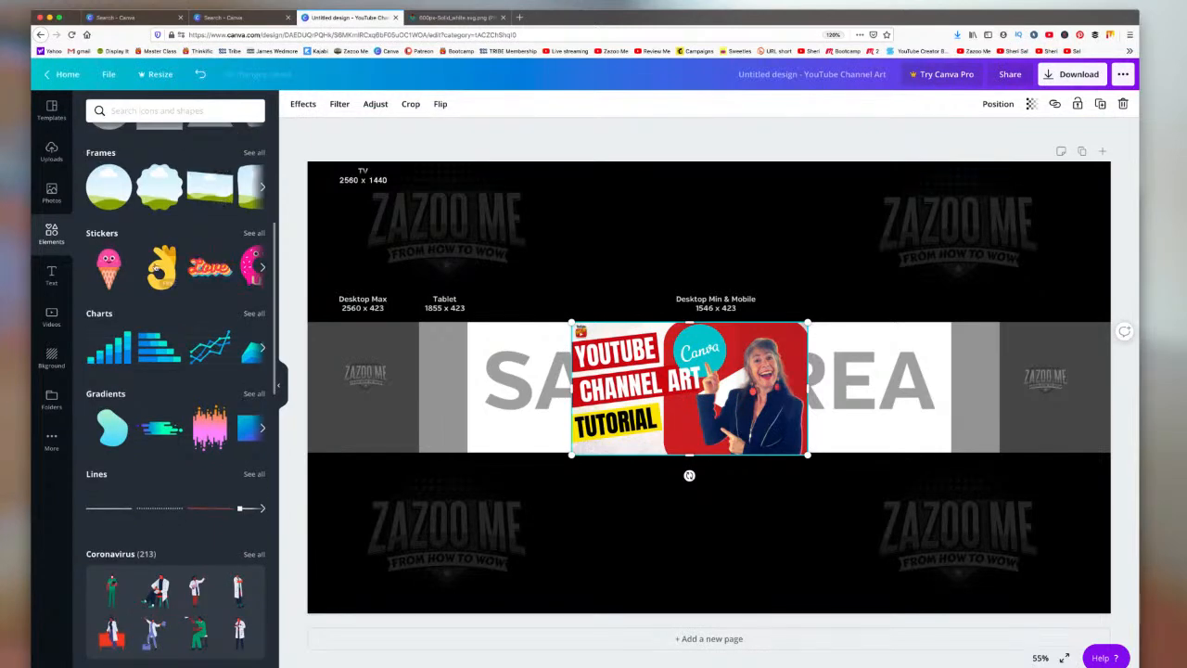
pyautogui.scroll(-3, 205, 332)
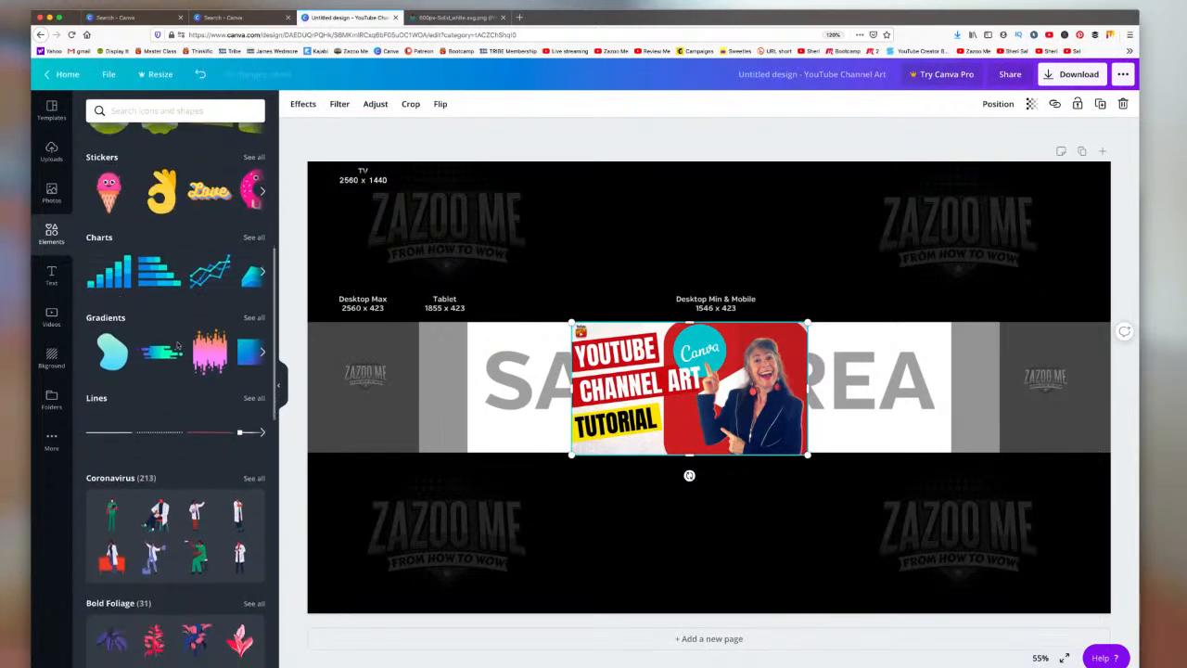
pyautogui.scroll(-6, 168, 466)
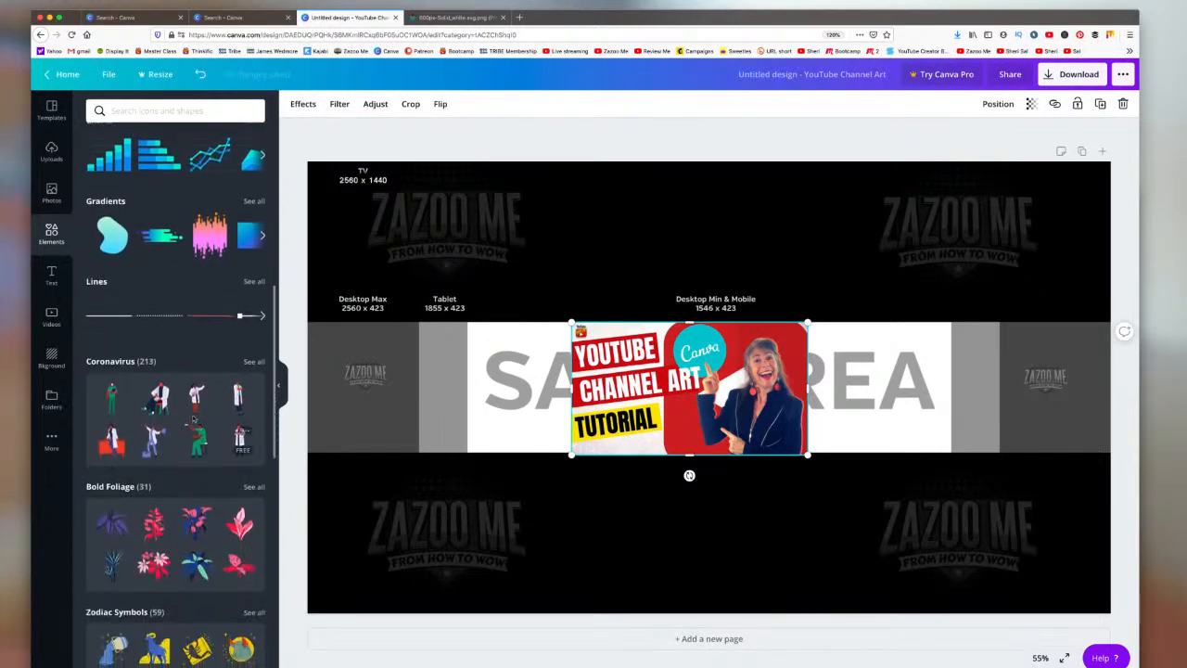
pyautogui.scroll(-9, 220, 447)
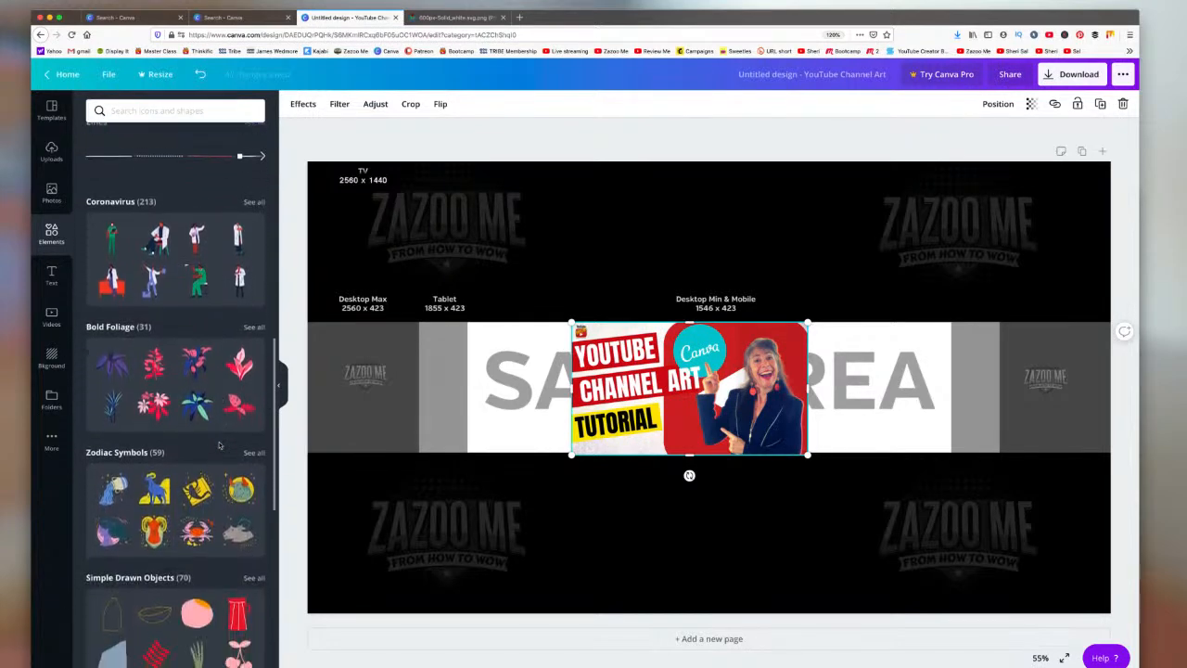
pyautogui.scroll(-6, 196, 479)
pyautogui.scroll(20, 111, 413)
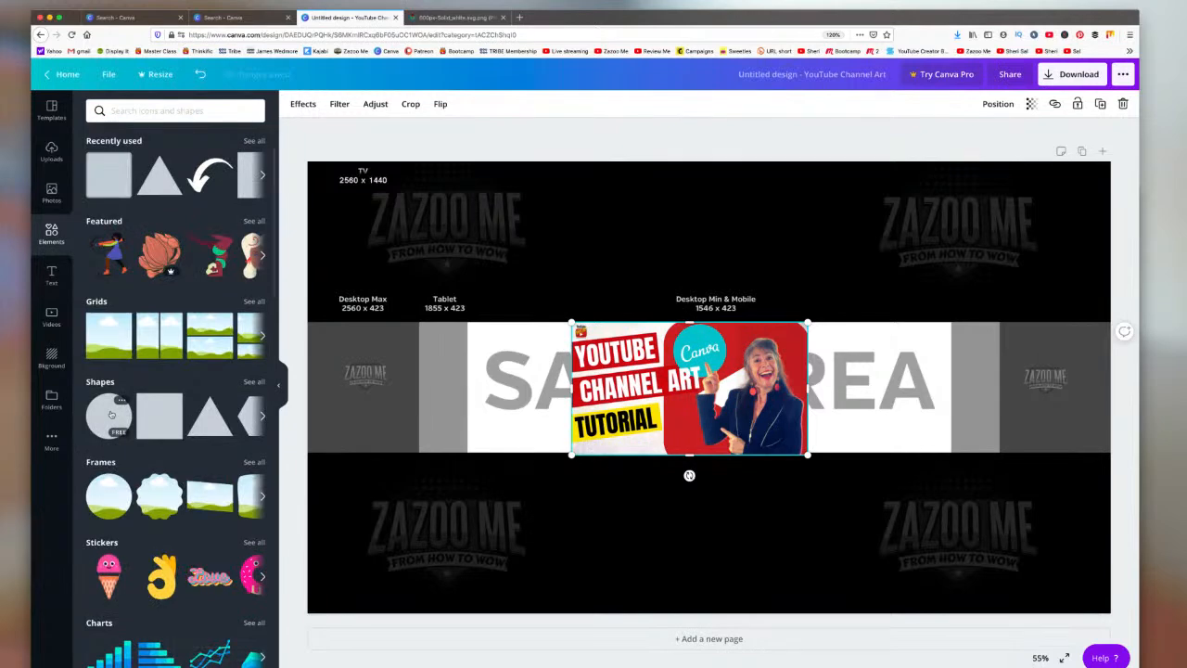
# Step: Add a square shape, move it against the thumbnail's left edge, and reduce its height to match the thumbnail
pyautogui.click(161, 414)
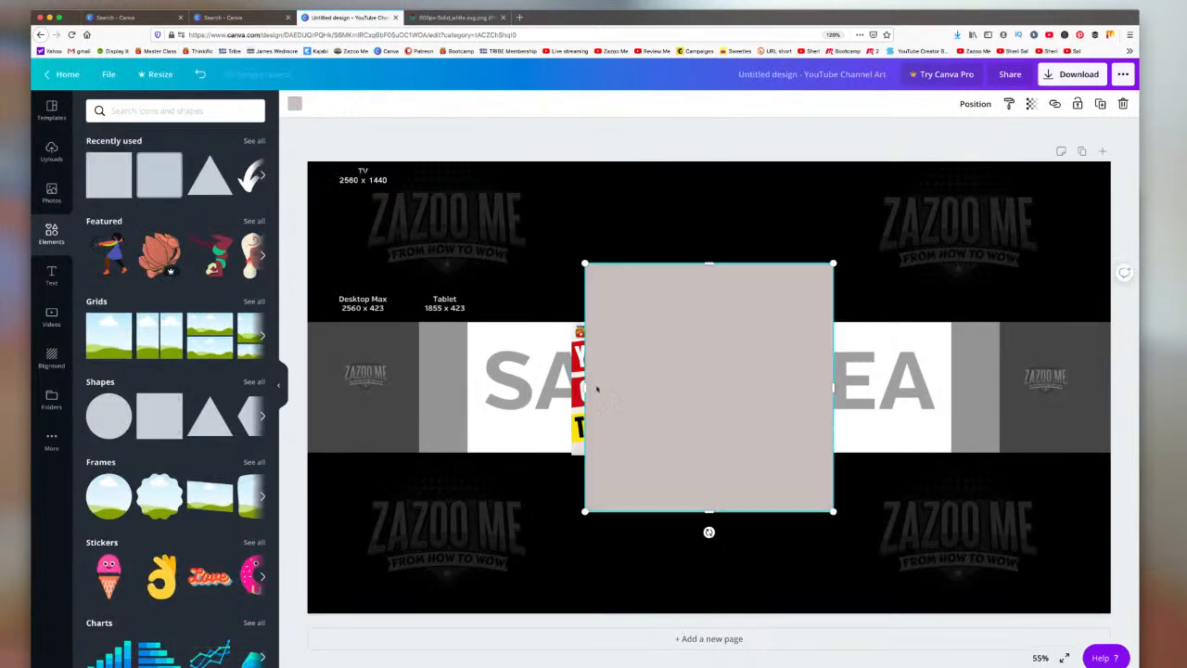
pyautogui.moveTo(692, 359); pyautogui.dragTo(432, 411)
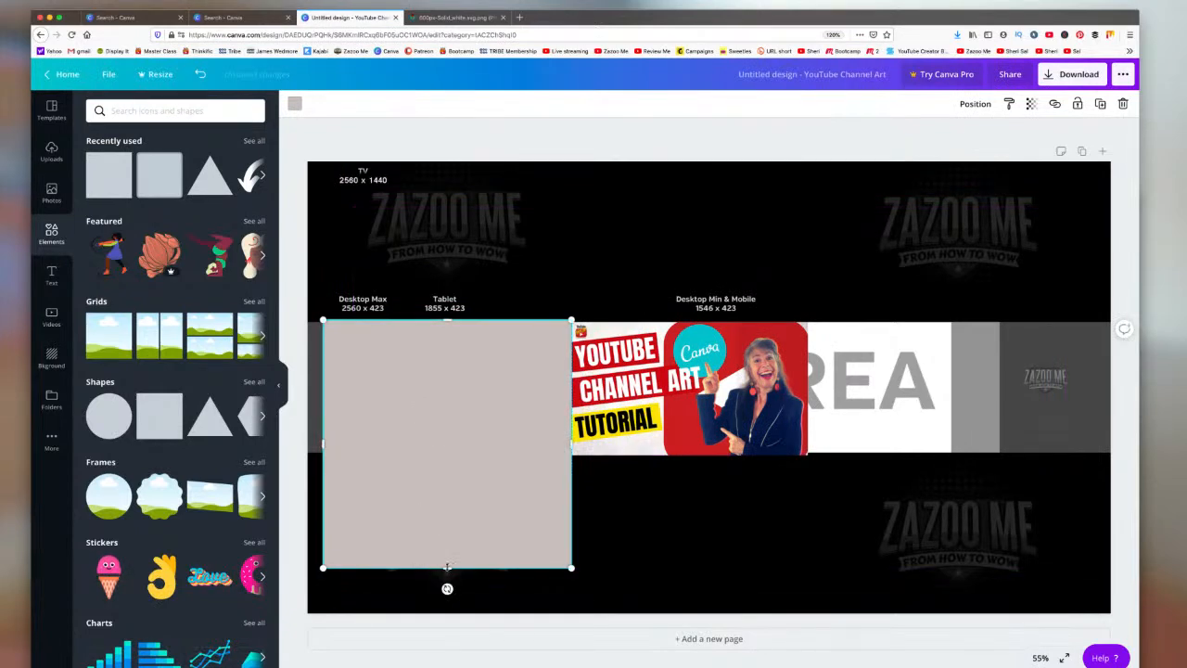
pyautogui.moveTo(447, 563); pyautogui.dragTo(448, 454)
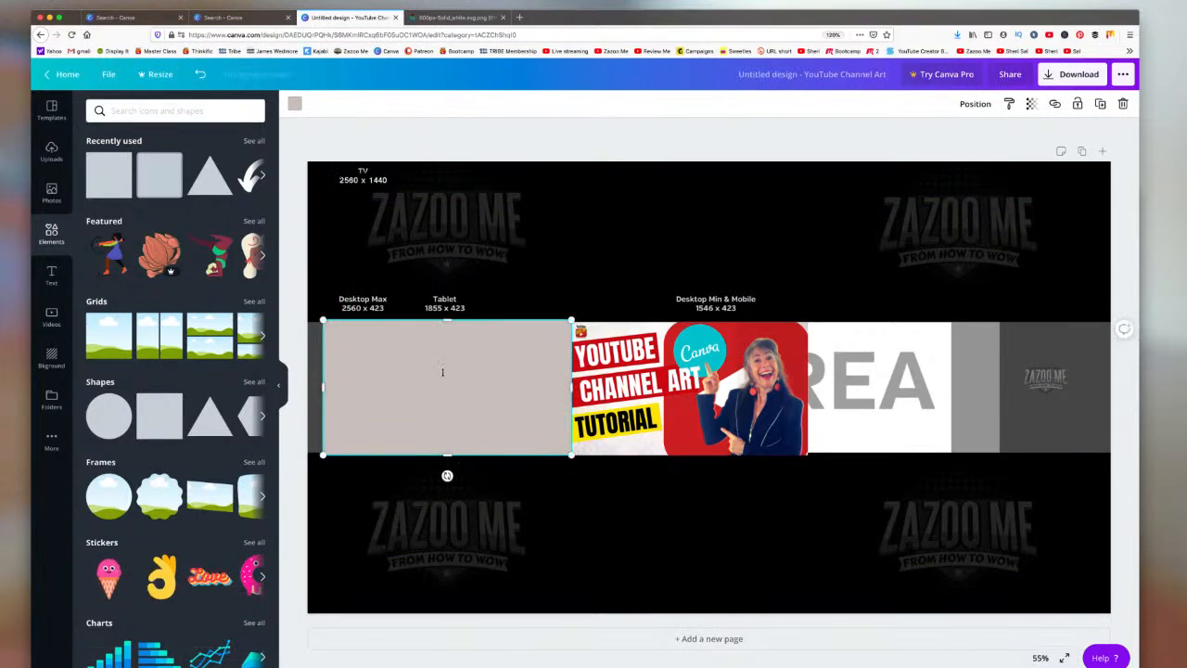
pyautogui.moveTo(447, 319)
pyautogui.mouseDown()
pyautogui.moveTo(448, 289)
pyautogui.moveTo(451, 322)
pyautogui.mouseUp()
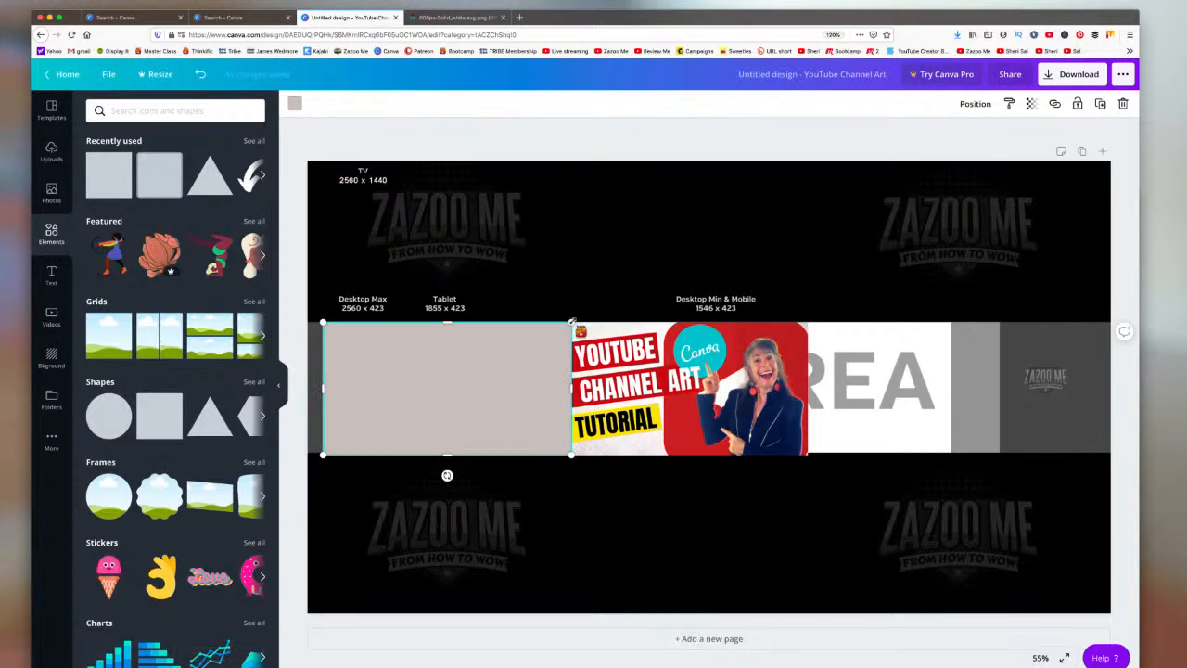
# Step: Fine-tune the square's upper edge to line up with the top of the thumbnail
pyautogui.moveTo(572, 321)
pyautogui.mouseDown()
pyautogui.moveTo(862, 166)
pyautogui.moveTo(556, 328)
pyautogui.moveTo(571, 322)
pyautogui.mouseUp()
pyautogui.moveTo(446, 319)
pyautogui.mouseDown()
pyautogui.moveTo(446, 227)
pyautogui.moveTo(446, 402)
pyautogui.moveTo(458, 212)
pyautogui.moveTo(458, 319)
pyautogui.mouseUp()
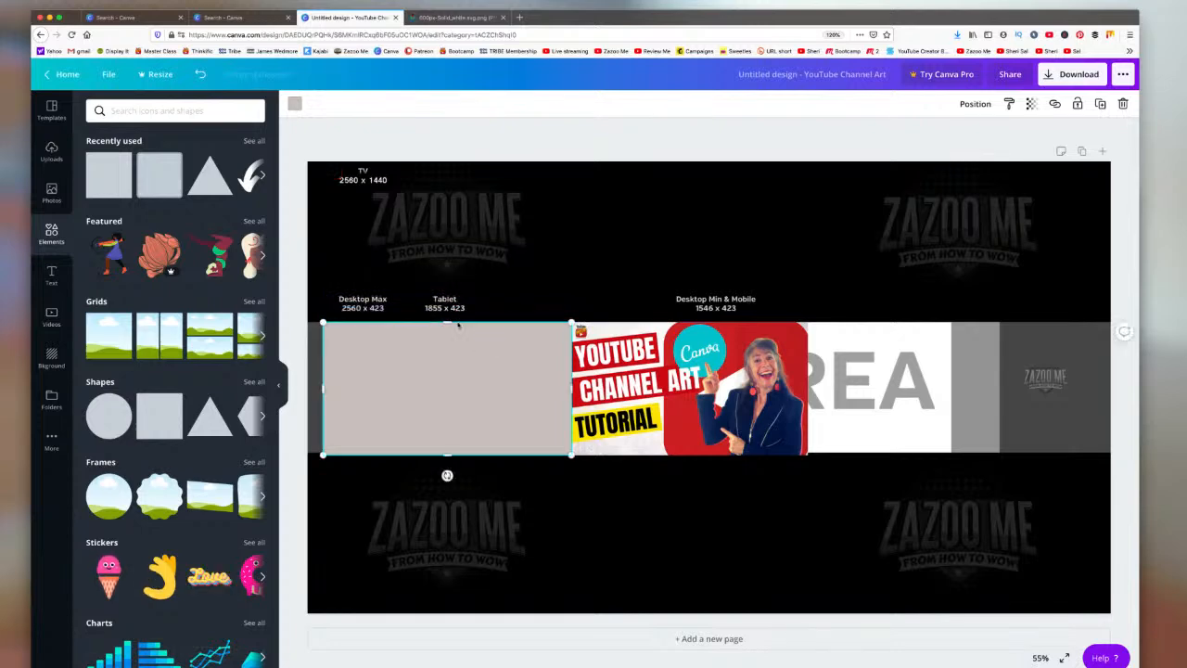
pyautogui.moveTo(572, 322)
pyautogui.mouseDown()
pyautogui.moveTo(872, 215)
pyautogui.moveTo(572, 321)
pyautogui.mouseUp()
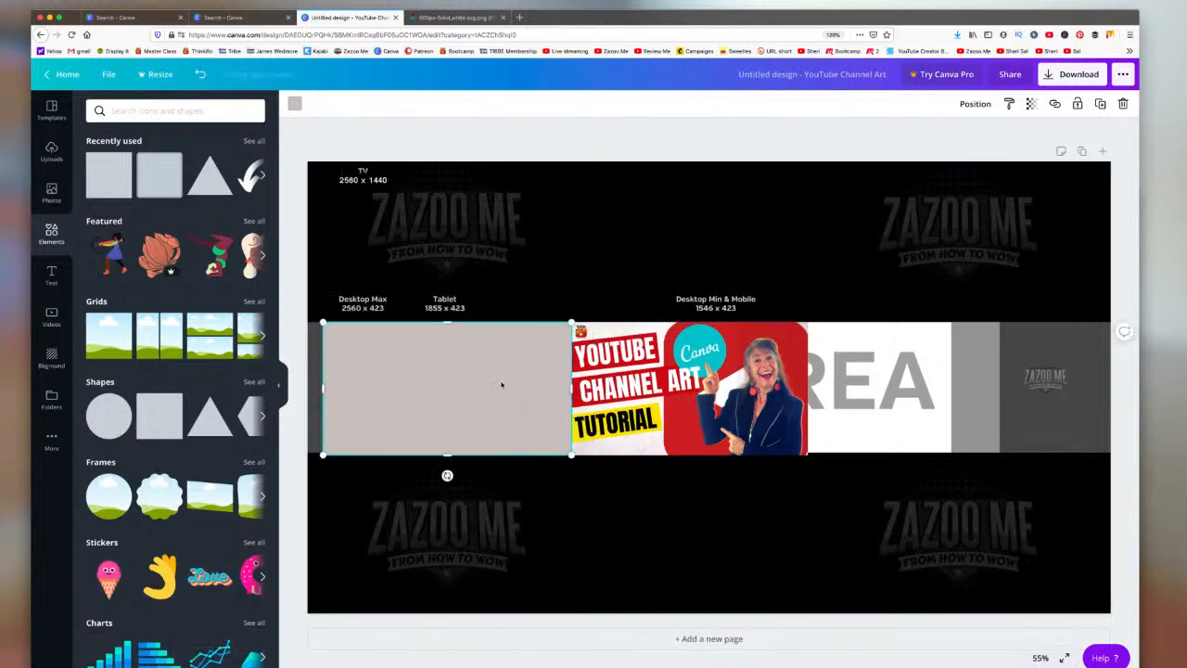
# Step: Colour the square pink and stretch it out to the page's left edge
pyautogui.click(295, 103)
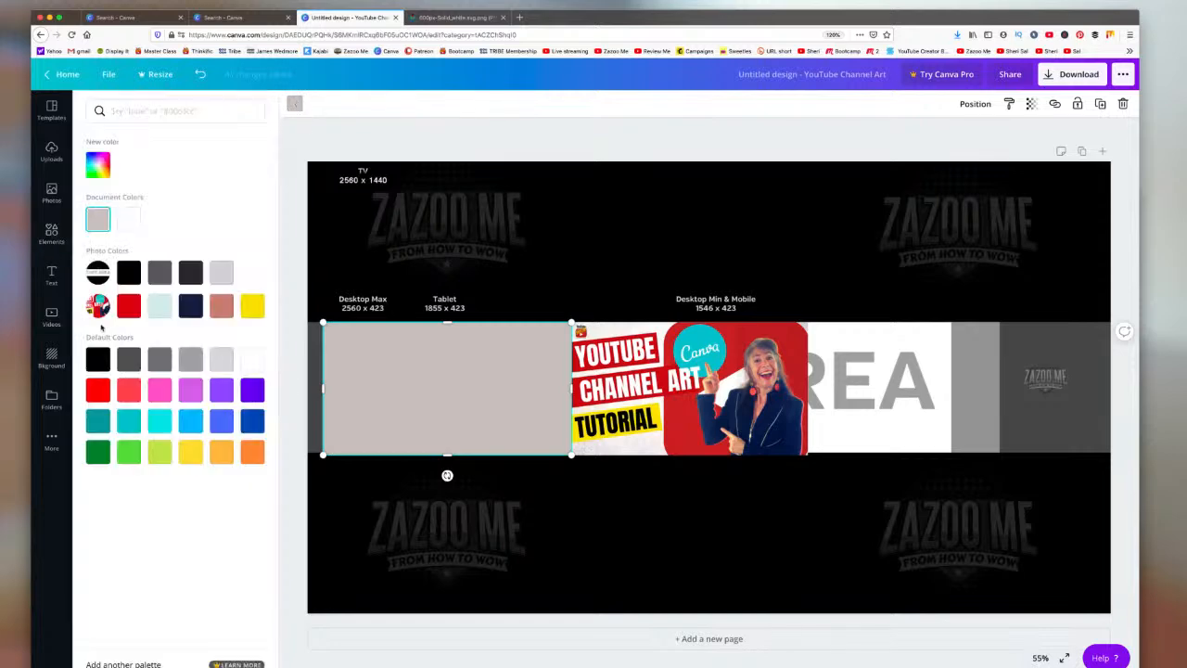
pyautogui.click(107, 224)
pyautogui.click(570, 232)
pyautogui.click(294, 104)
pyautogui.click(158, 390)
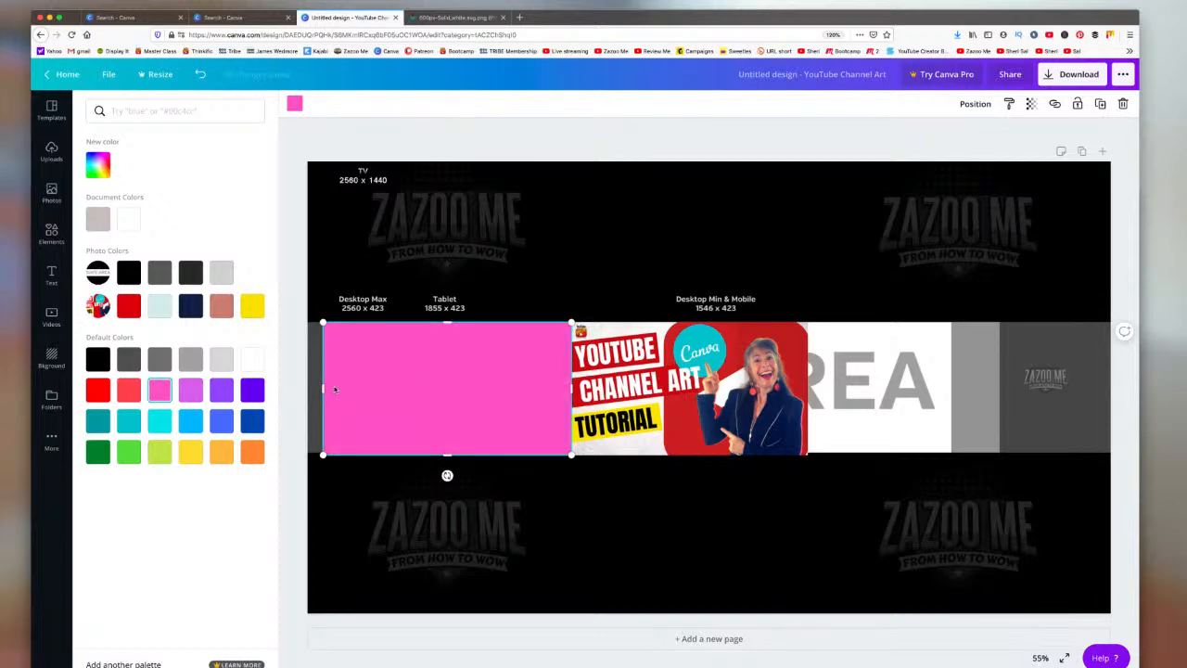
pyautogui.moveTo(320, 388); pyautogui.dragTo(308, 387)
# Step: Try bright red, the thumbnail's darker red, yellow and navy as the rectangle's colour
pyautogui.click(102, 391)
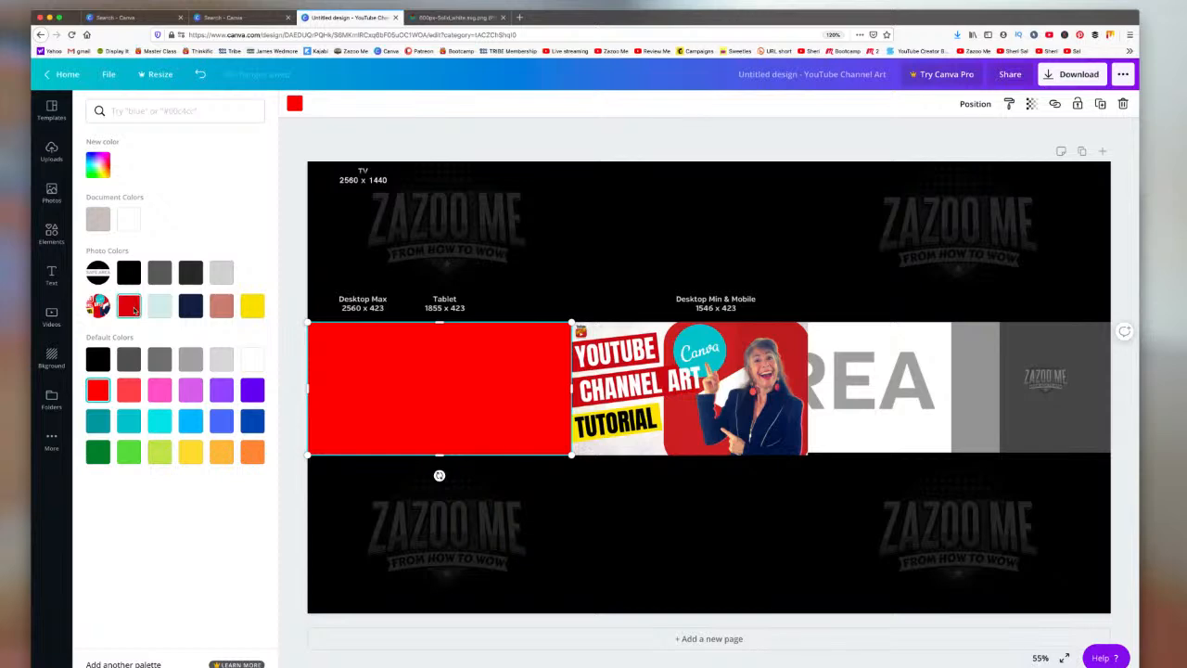
pyautogui.click(129, 306)
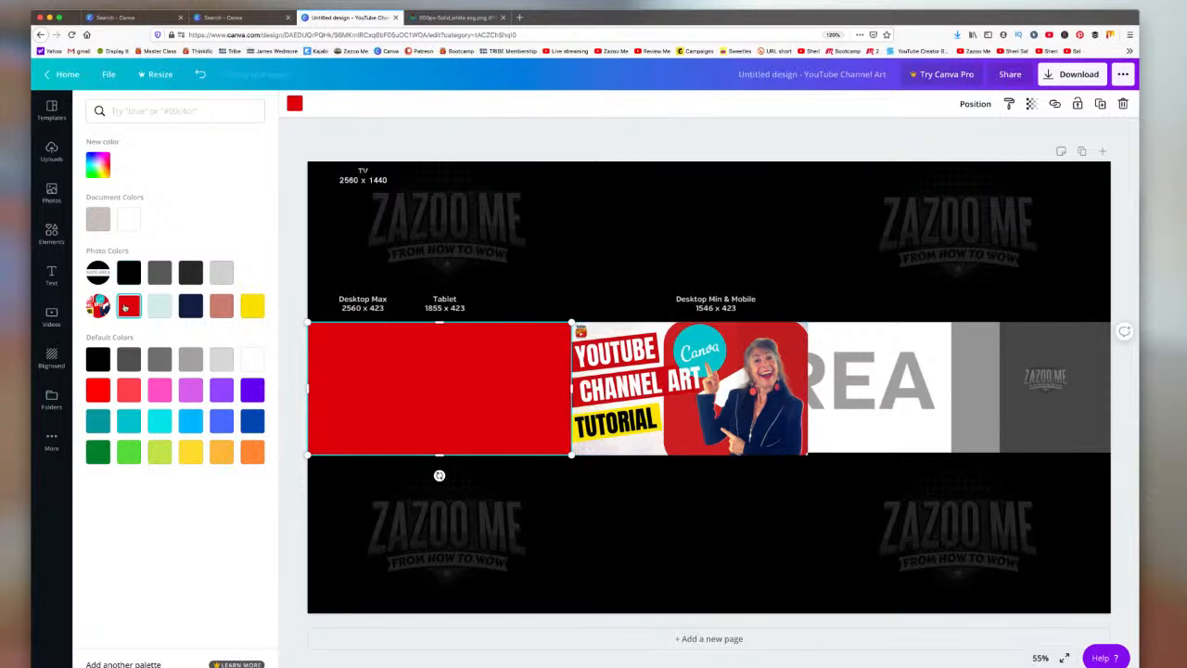
pyautogui.click(256, 306)
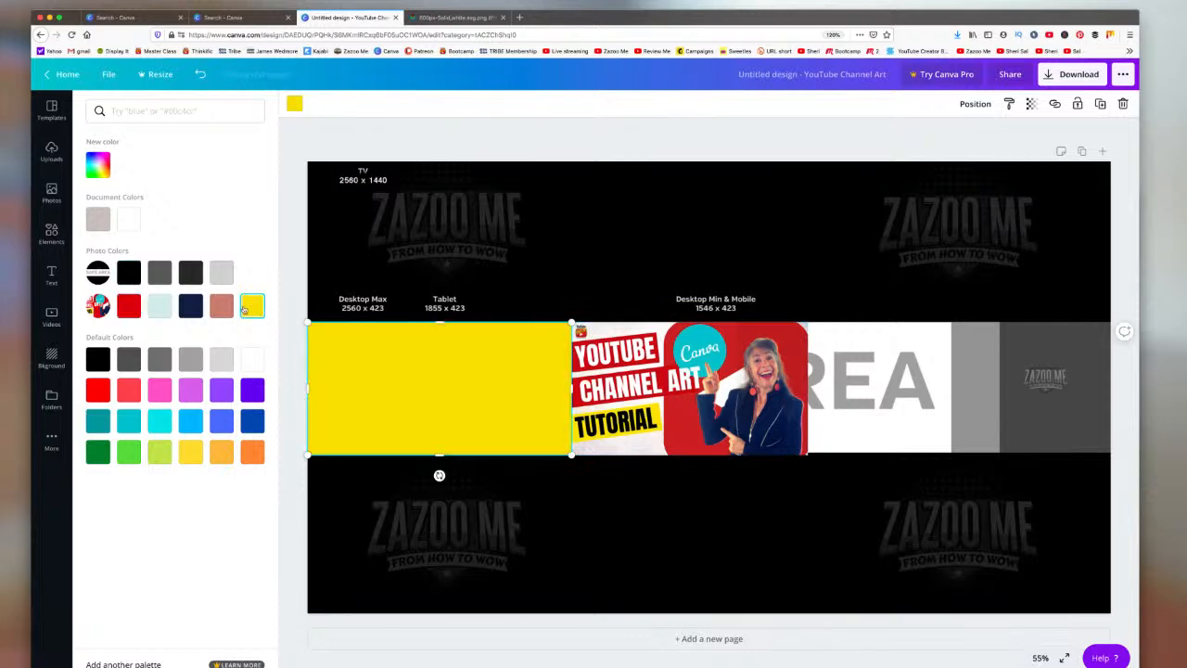
pyautogui.click(194, 308)
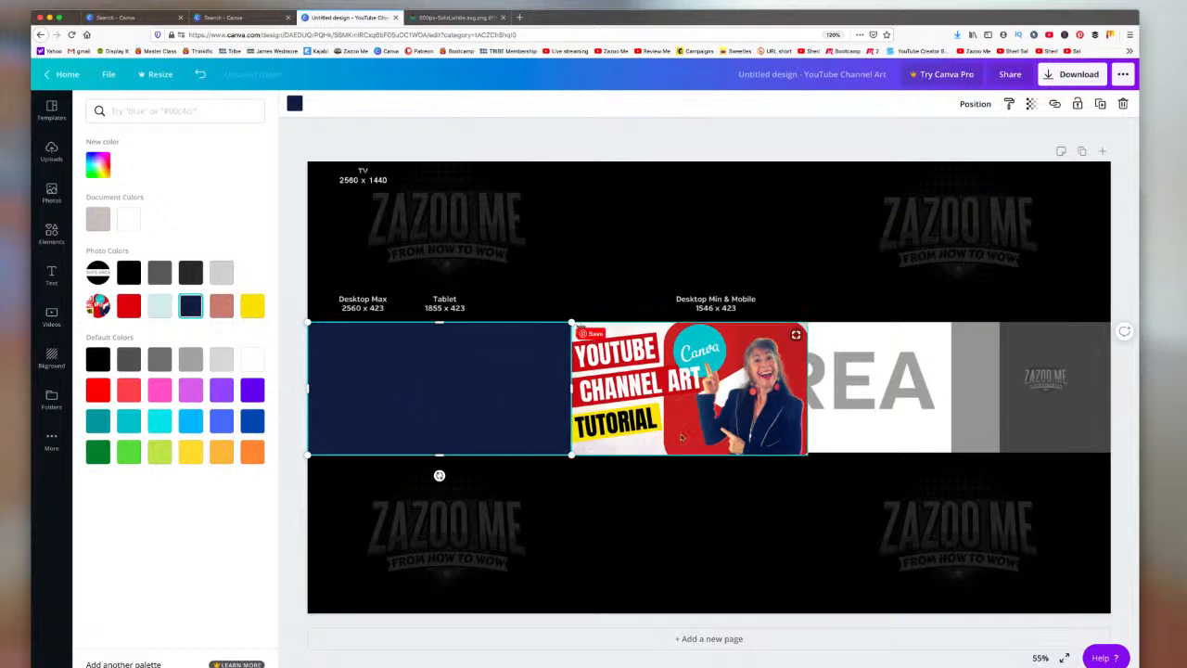
# Step: Recolour the rectangle beside the thumbnail with the red from the thumbnail's photo colours
pyautogui.click(654, 367)
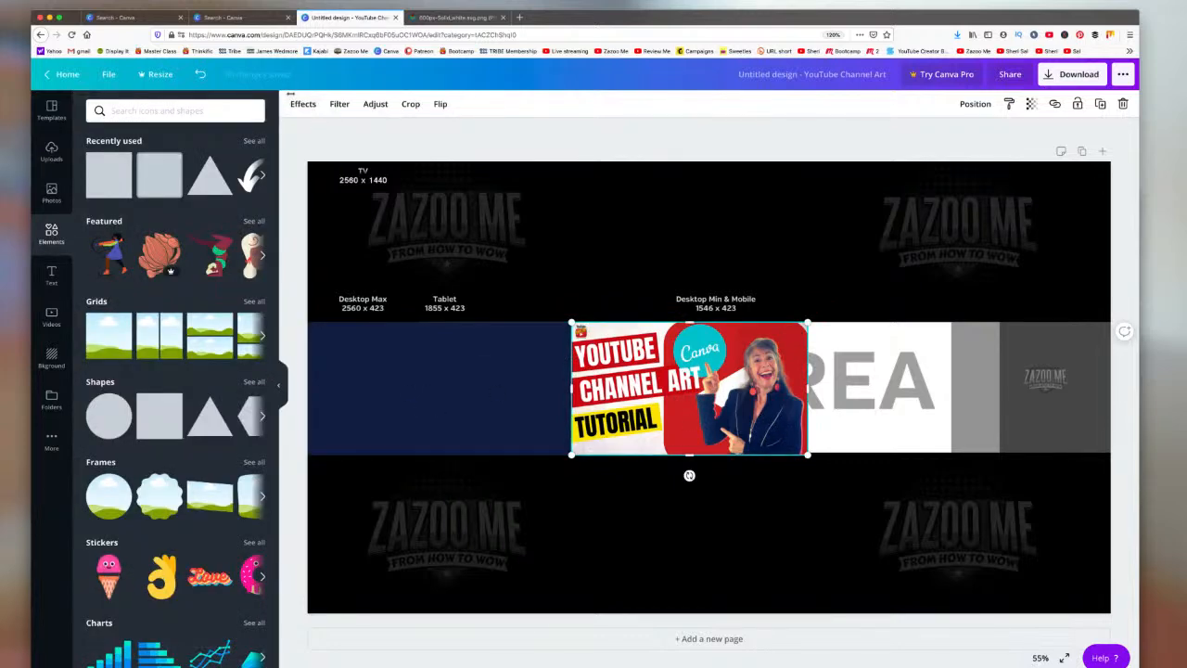
pyautogui.click(454, 338)
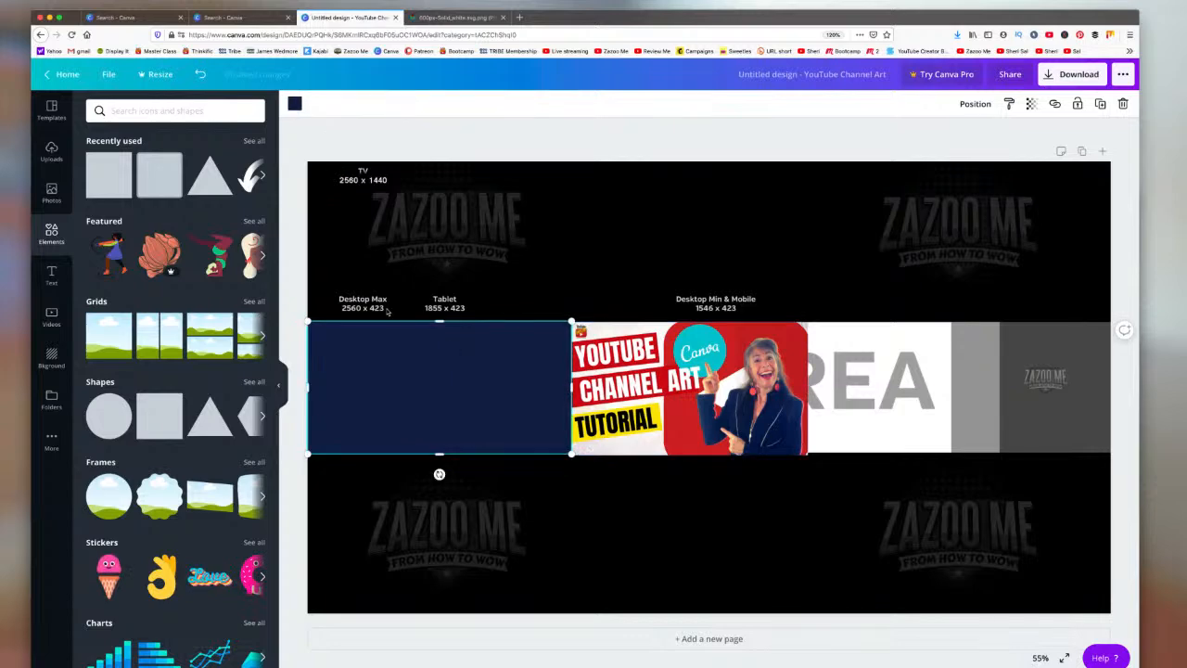
pyautogui.click(294, 103)
pyautogui.click(129, 305)
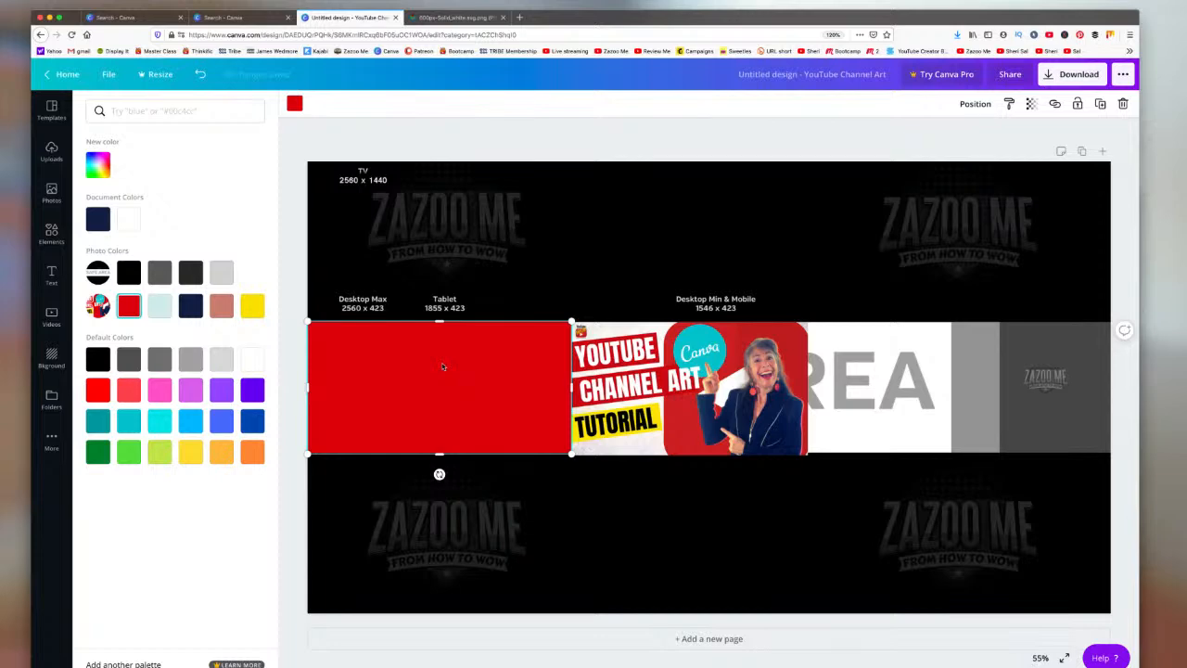
# Step: Place a copy of the red rectangle against the thumbnail's right edge, and delete that copy
pyautogui.moveTo(443, 364); pyautogui.dragTo(944, 365)
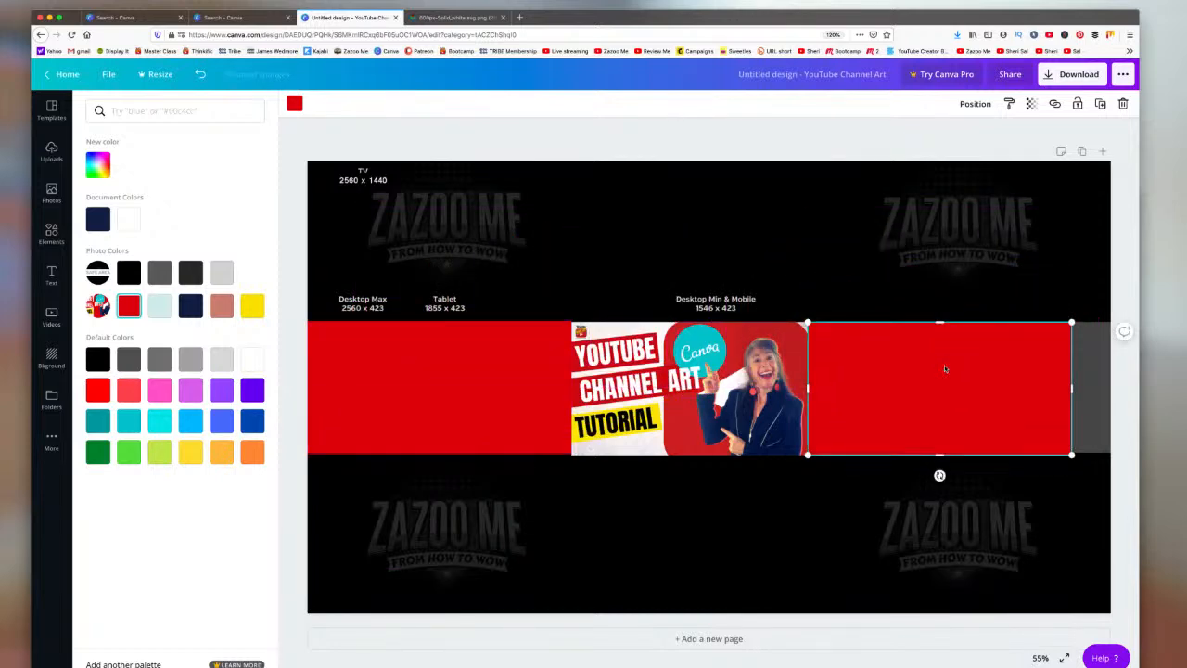
pyautogui.click(1123, 104)
# Step: Try to copy the red rectangle and paste it onto the strip right of the thumbnail
pyautogui.click(478, 360)
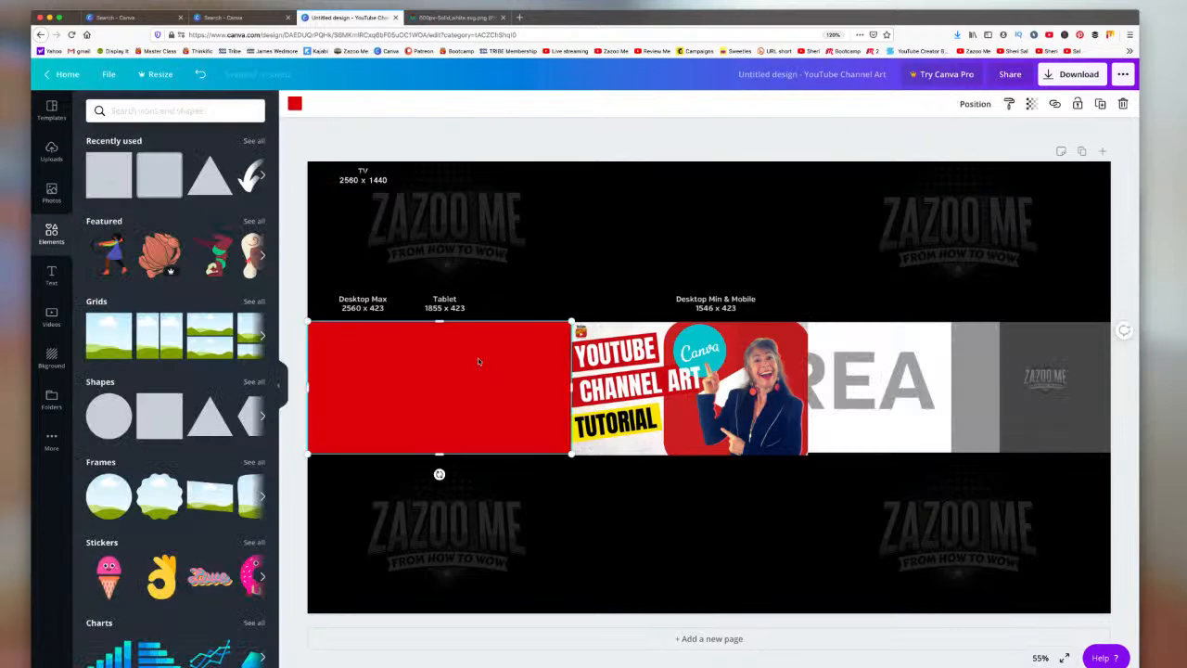
pyautogui.rightClick(477, 358)
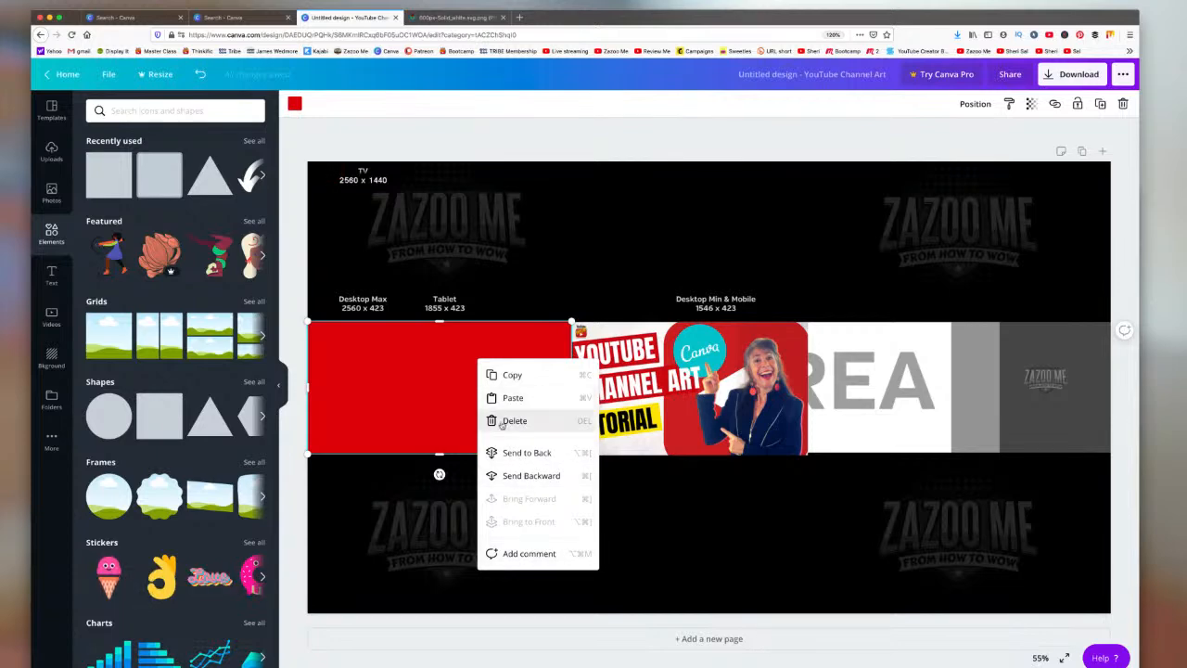
pyautogui.click(513, 376)
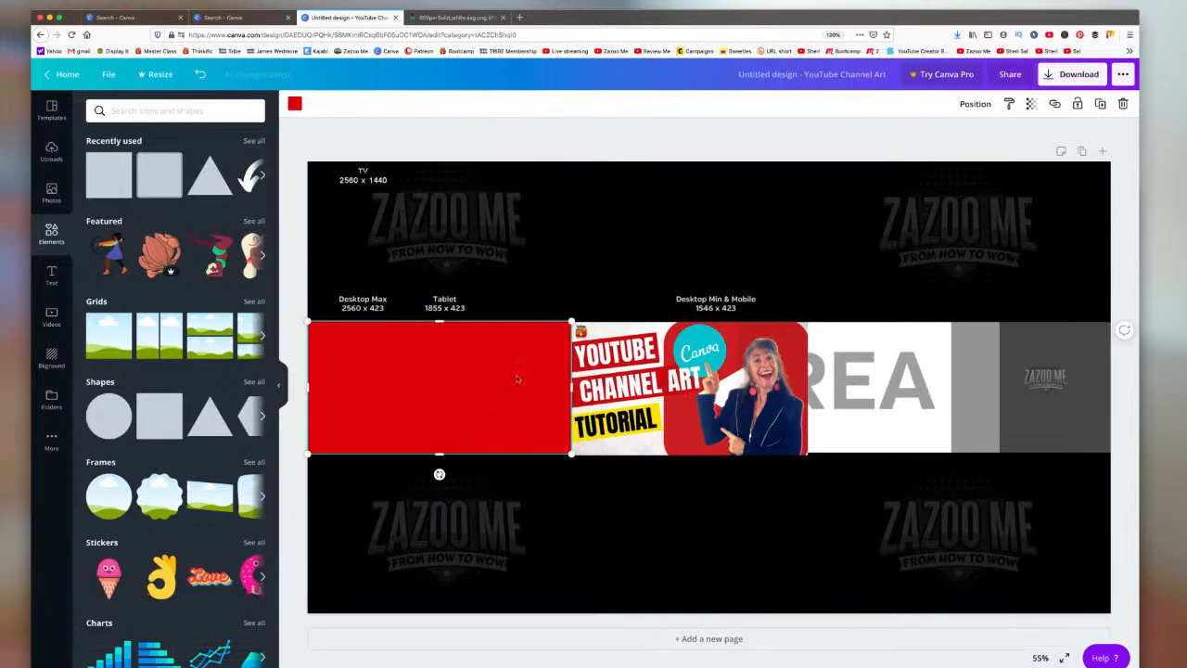
pyautogui.moveTo(448, 377); pyautogui.dragTo(411, 374)
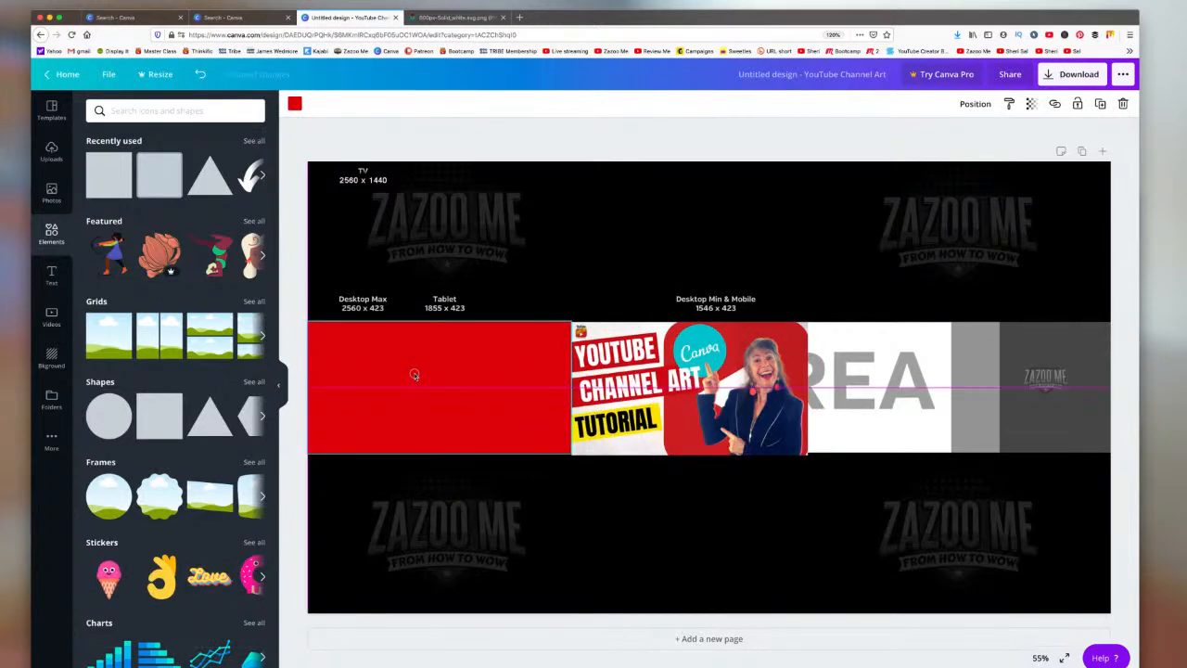
pyautogui.click(892, 376)
pyautogui.rightClick(892, 375)
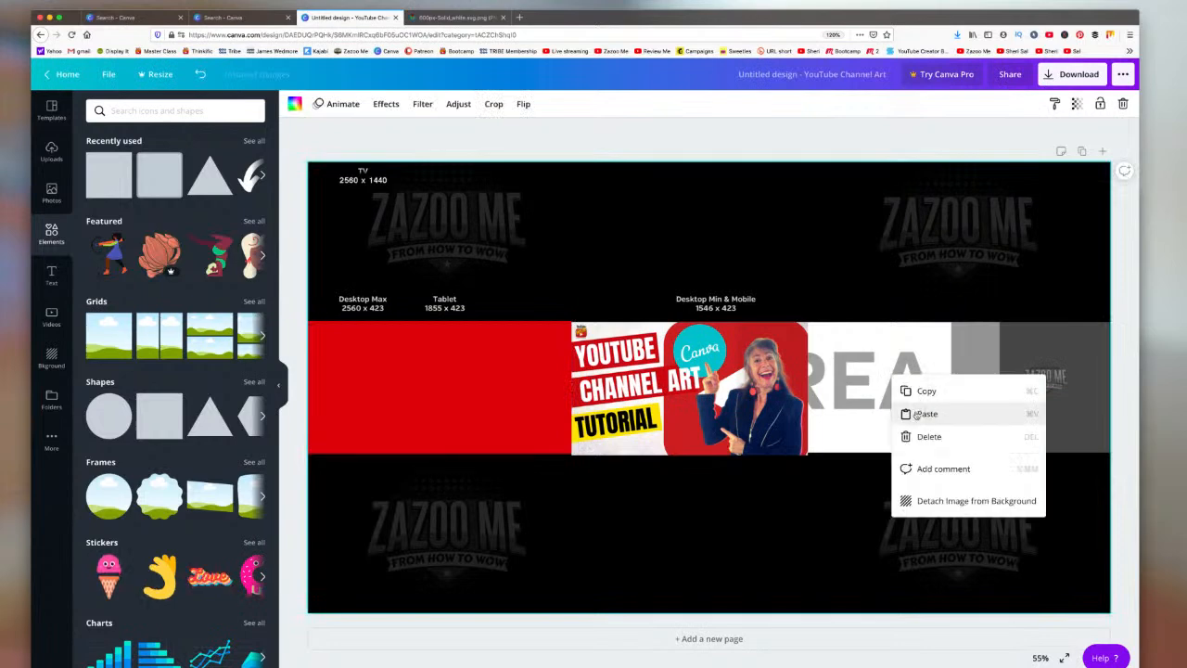
pyautogui.click(916, 414)
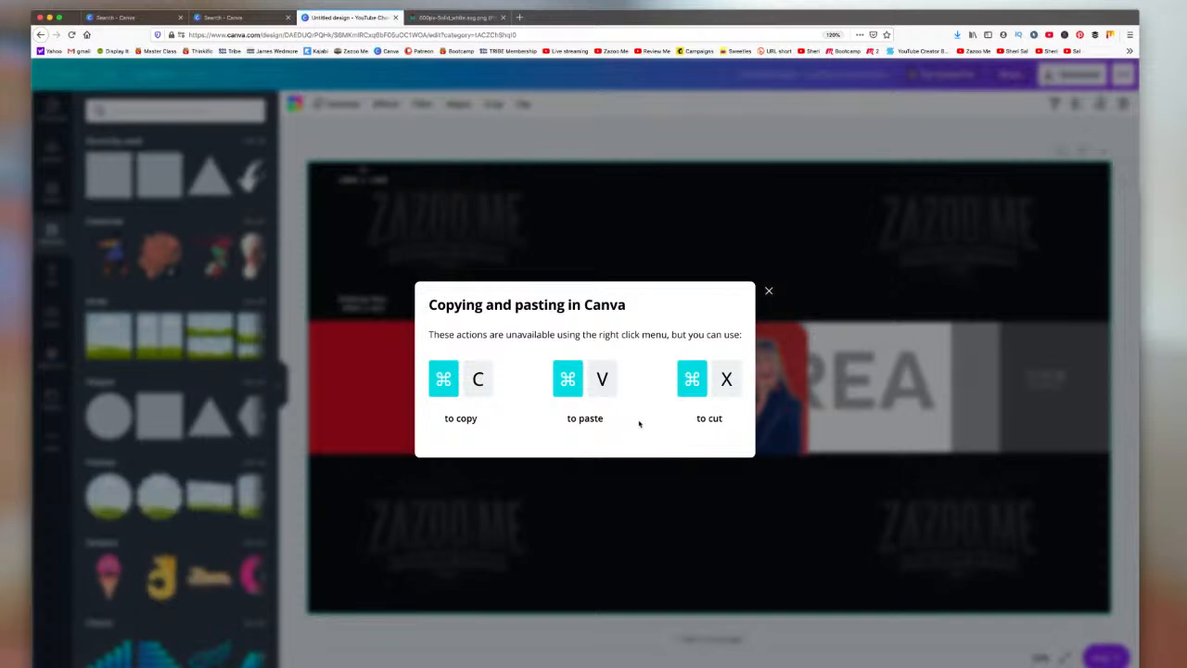
pyautogui.click(769, 291)
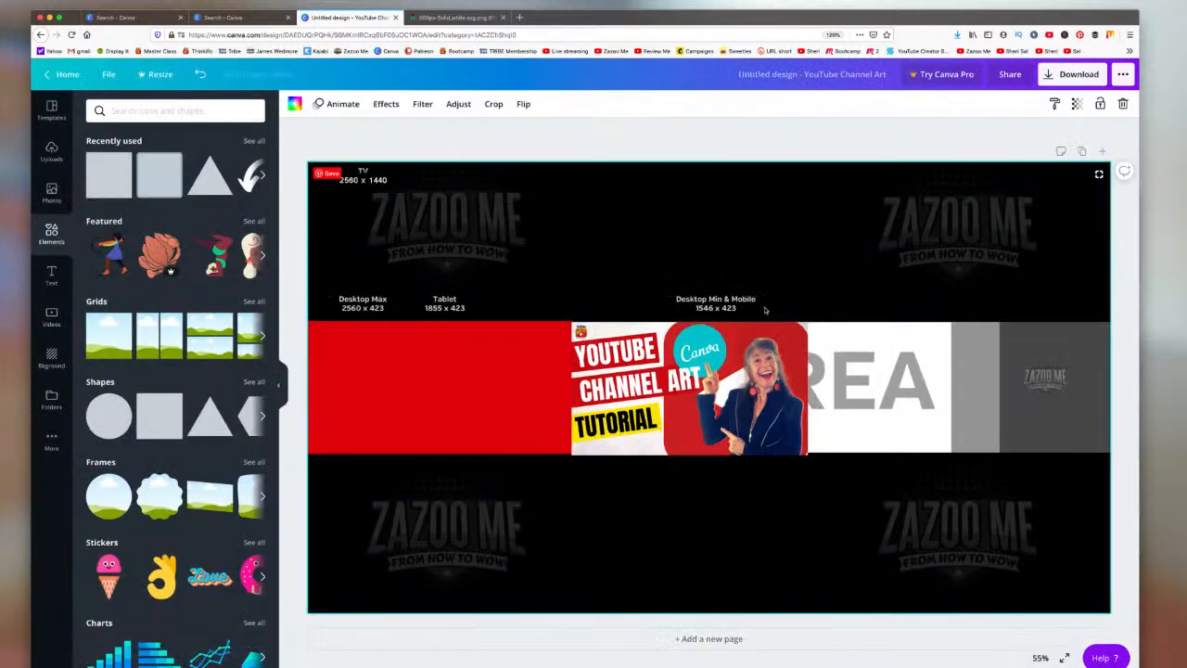
# Step: Duplicate the red rectangle right of the thumbnail and fit the copy between the safe area's right edge and the page edge
pyautogui.moveTo(480, 371); pyautogui.dragTo(962, 370)
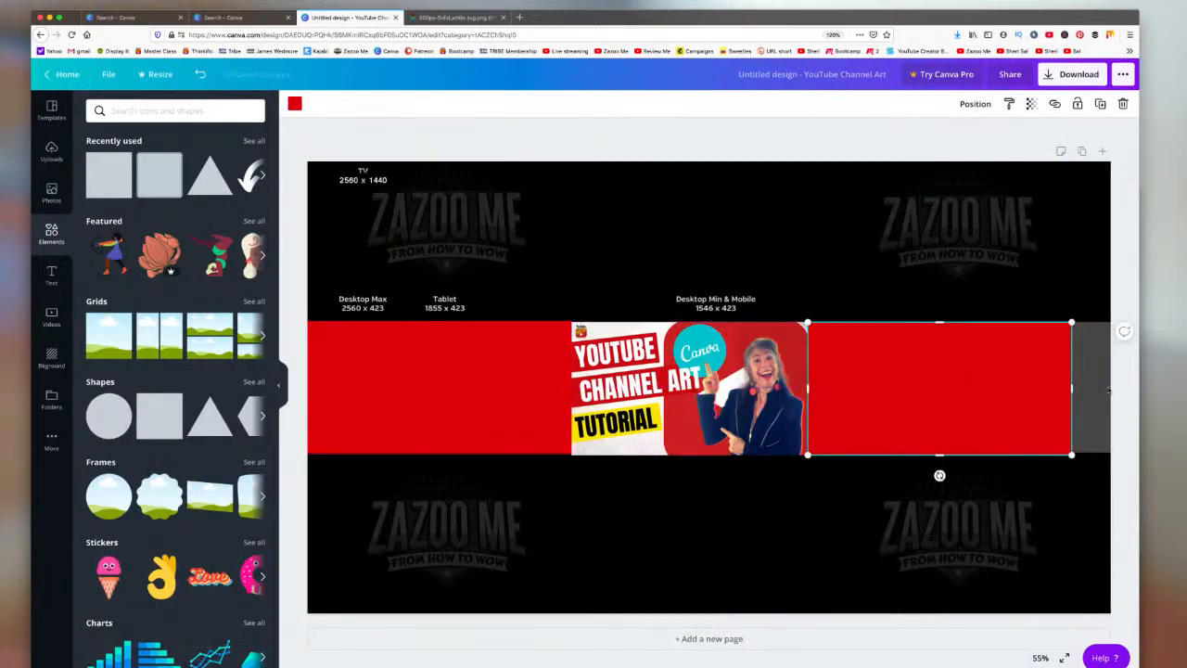
pyautogui.moveTo(1072, 387); pyautogui.dragTo(1111, 388)
pyautogui.moveTo(809, 388); pyautogui.dragTo(951, 394)
# Step: Narrow the left red rectangle to end at the safe area's left edge, and delete the stray landscape grid
pyautogui.click(524, 375)
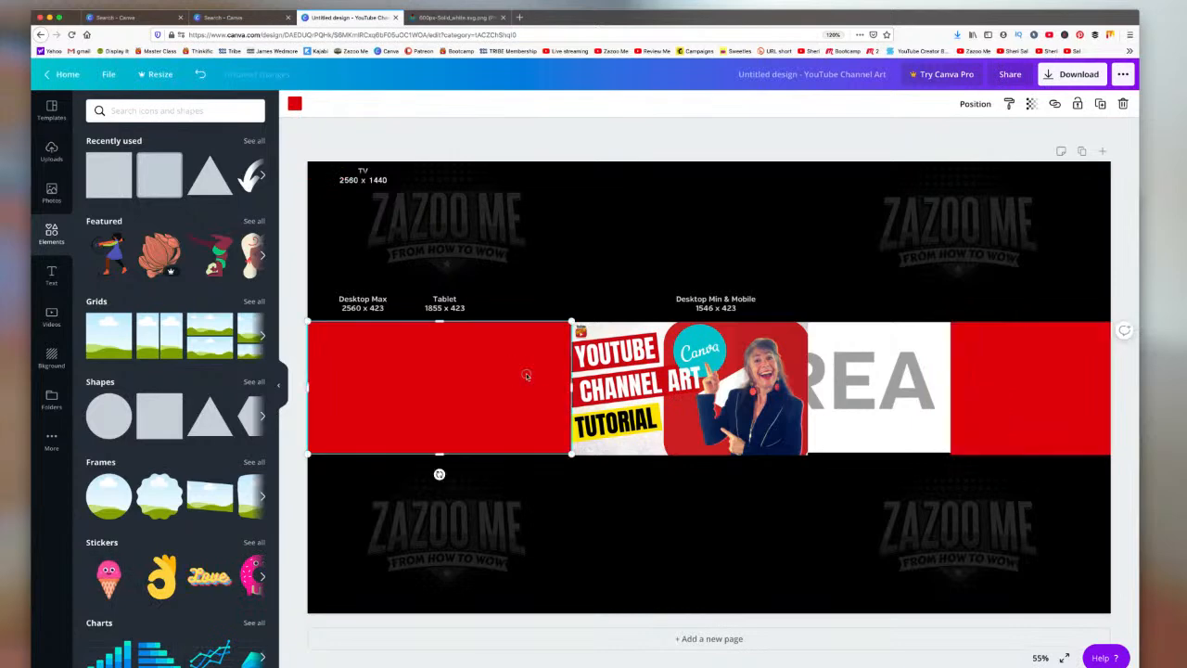
pyautogui.moveTo(562, 386); pyautogui.dragTo(469, 386)
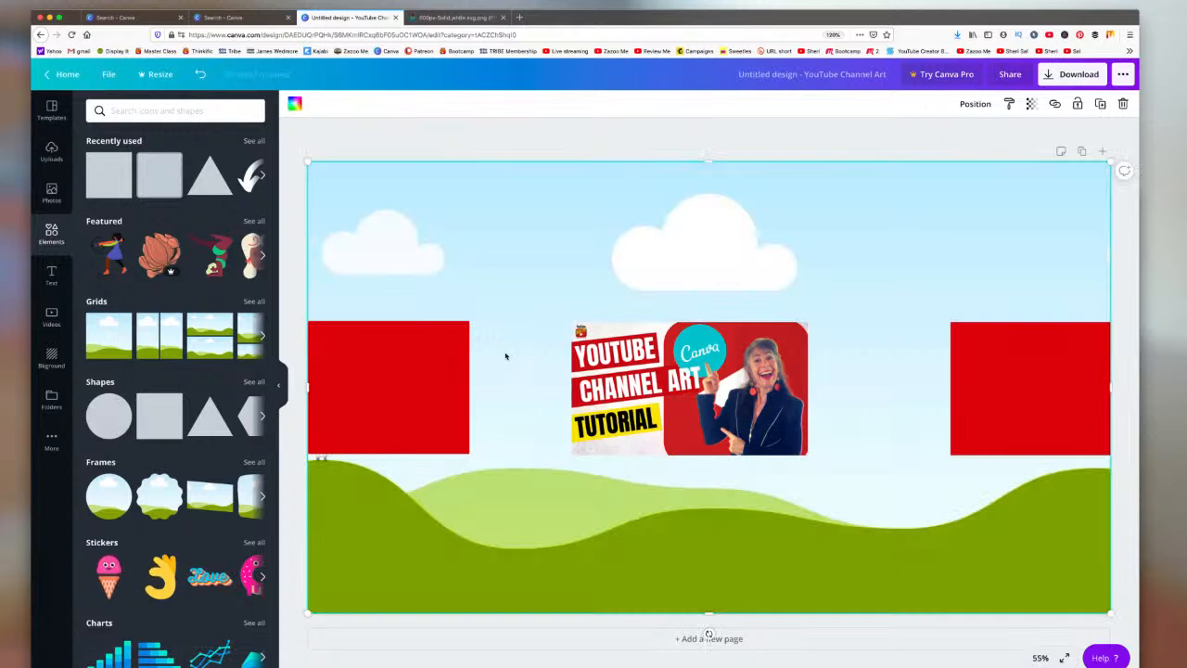
pyautogui.click(1123, 104)
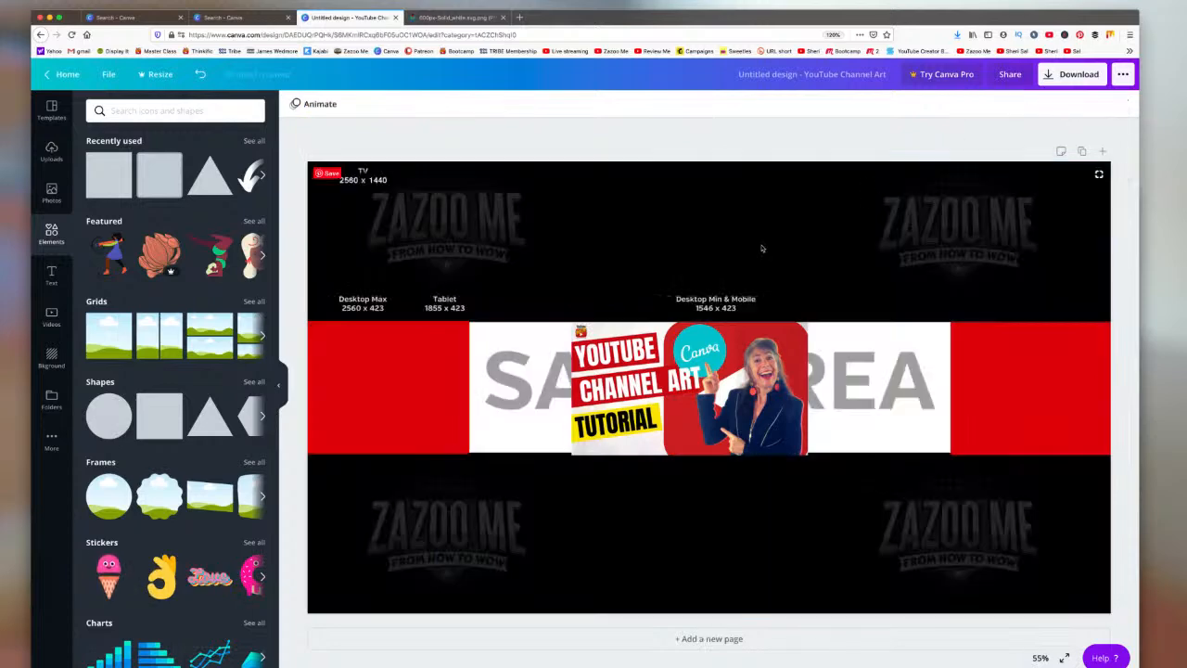
# Step: Add a square and fit it between the left red rectangle and the thumbnail, about 325 px wide and as tall as the strip
pyautogui.click(157, 420)
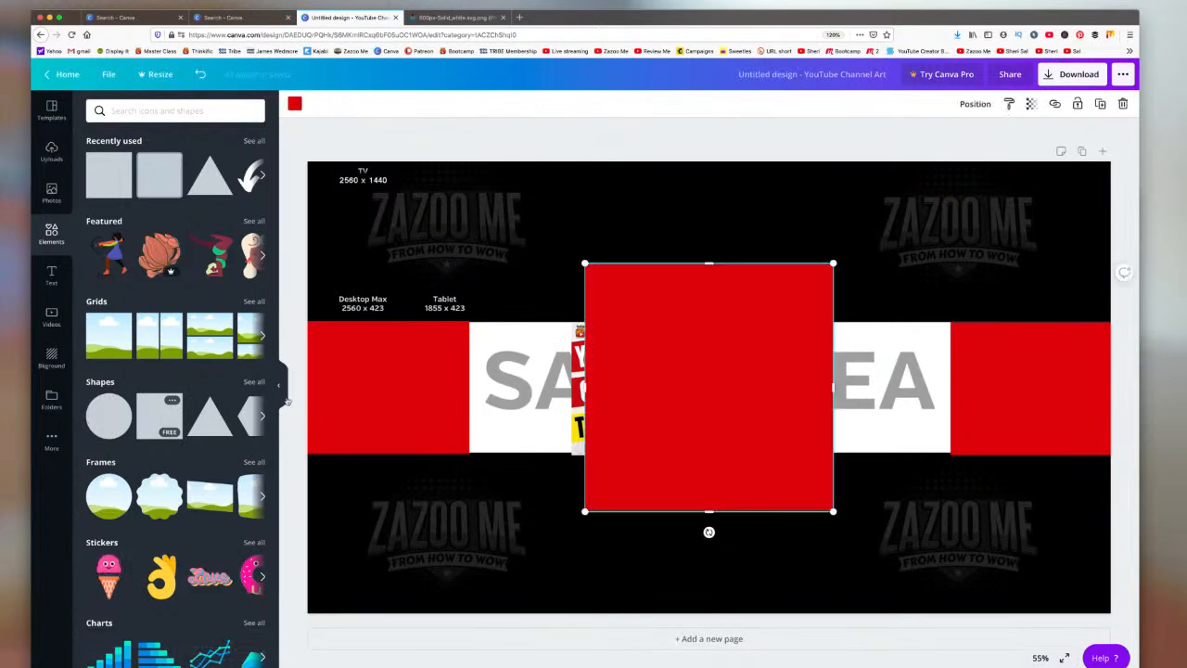
pyautogui.moveTo(689, 371); pyautogui.dragTo(514, 426)
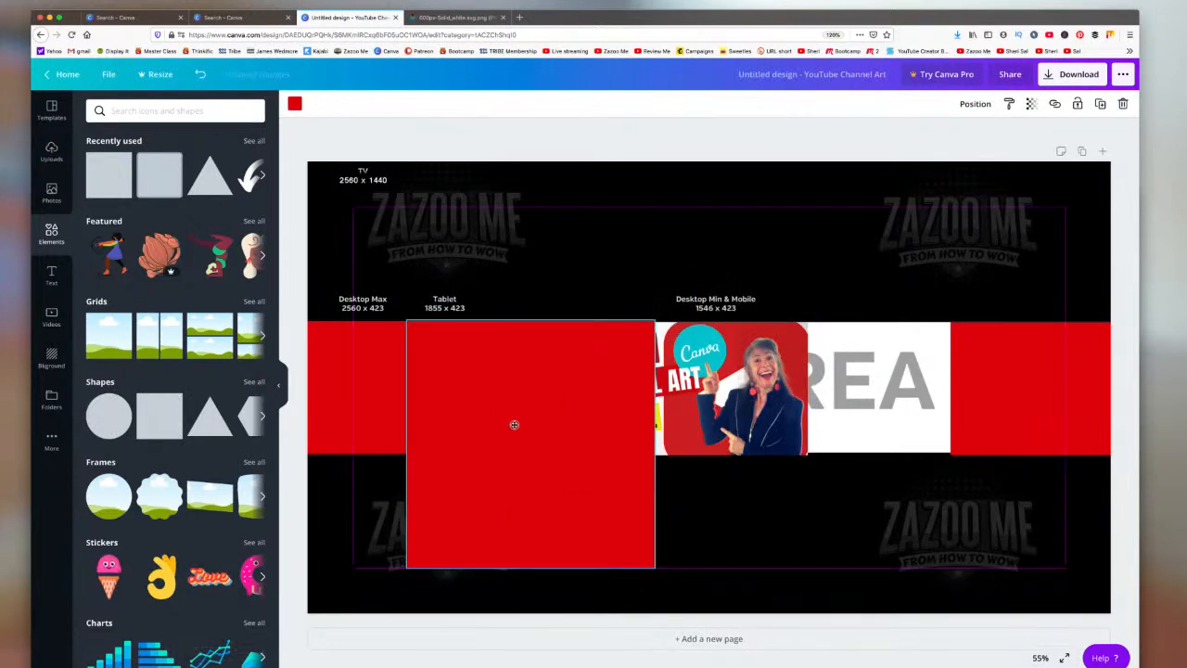
pyautogui.moveTo(406, 443); pyautogui.dragTo(470, 443)
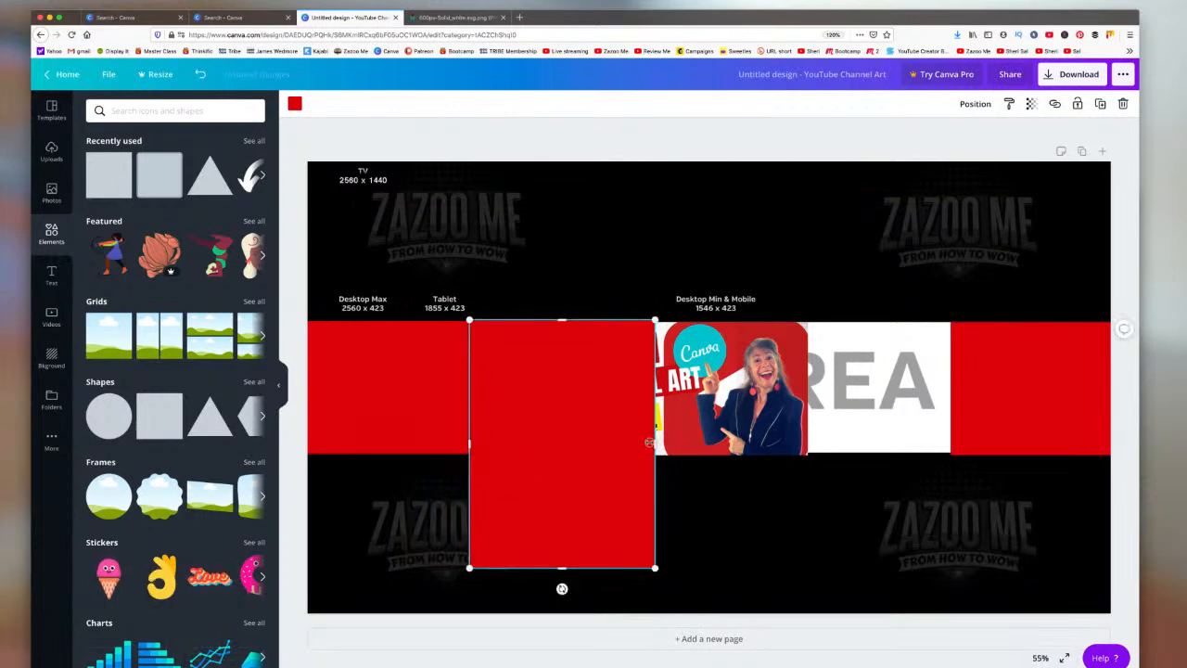
pyautogui.moveTo(650, 442); pyautogui.dragTo(562, 428)
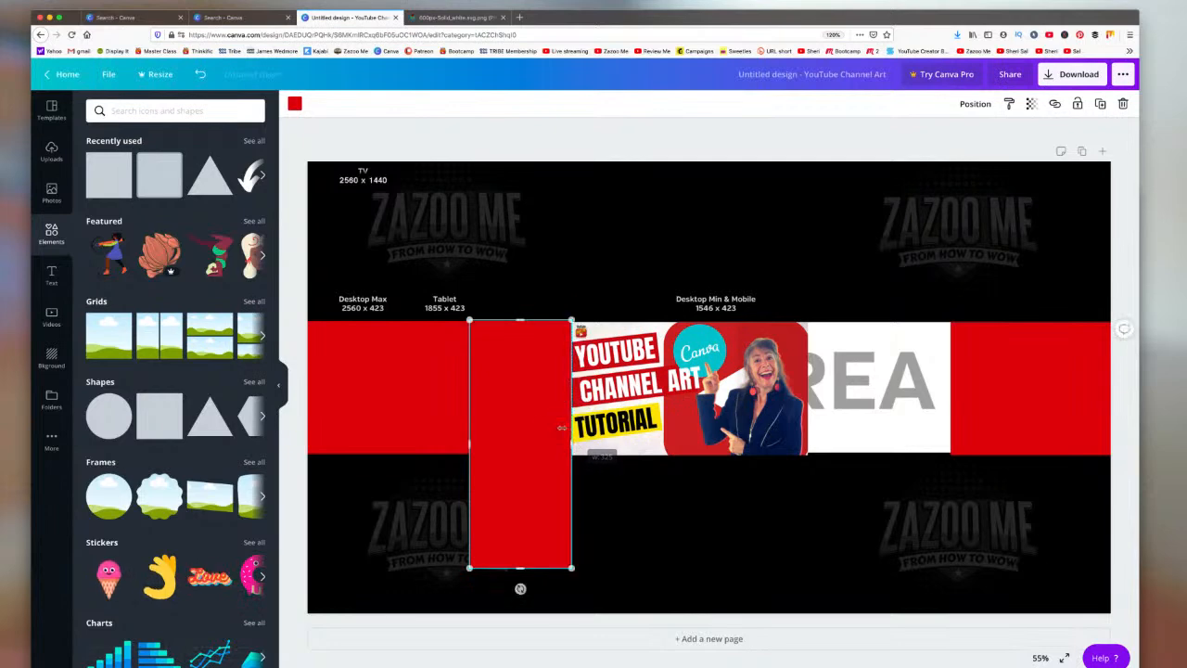
pyautogui.moveTo(519, 321); pyautogui.dragTo(519, 323)
pyautogui.moveTo(518, 568); pyautogui.dragTo(516, 453)
# Step: Colour the new block yellow and place a copy filling the gap between the thumbnail and the right red rectangle
pyautogui.click(291, 106)
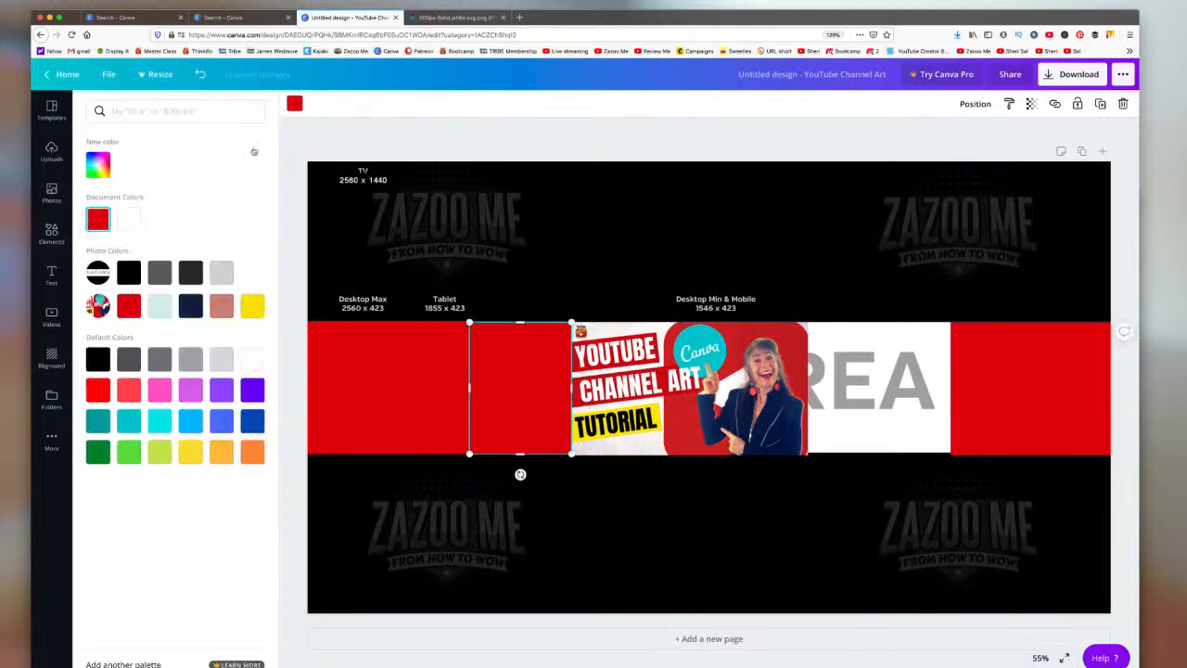
pyautogui.click(254, 307)
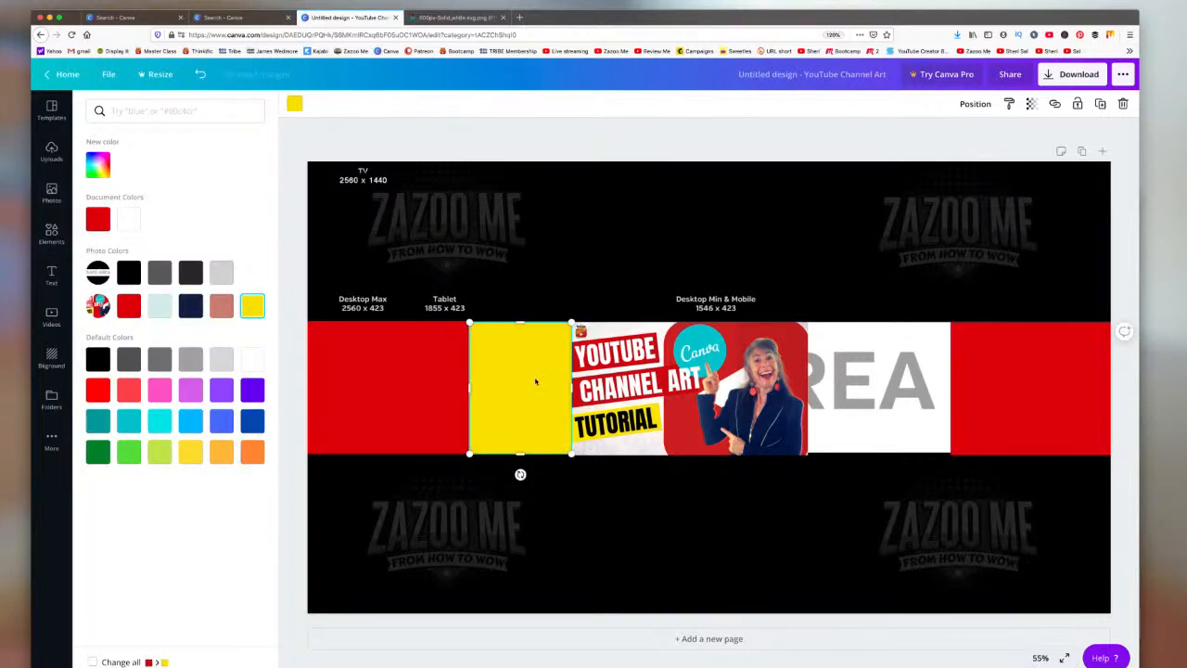
pyautogui.moveTo(535, 381); pyautogui.dragTo(806, 379)
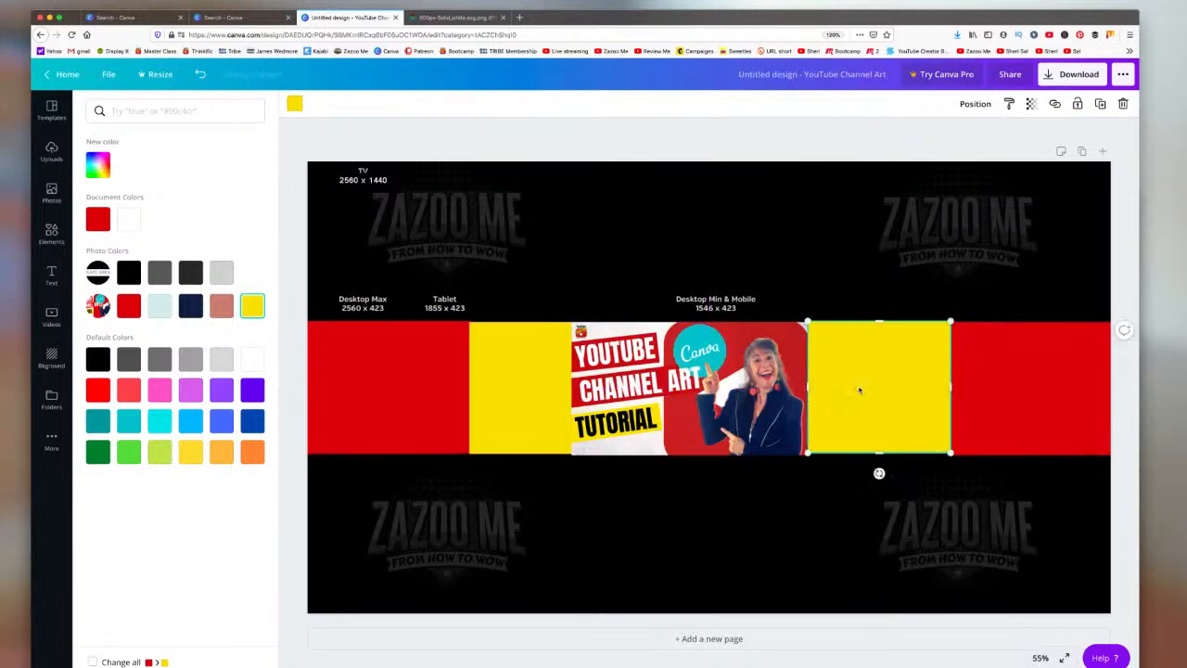
pyautogui.click(527, 373)
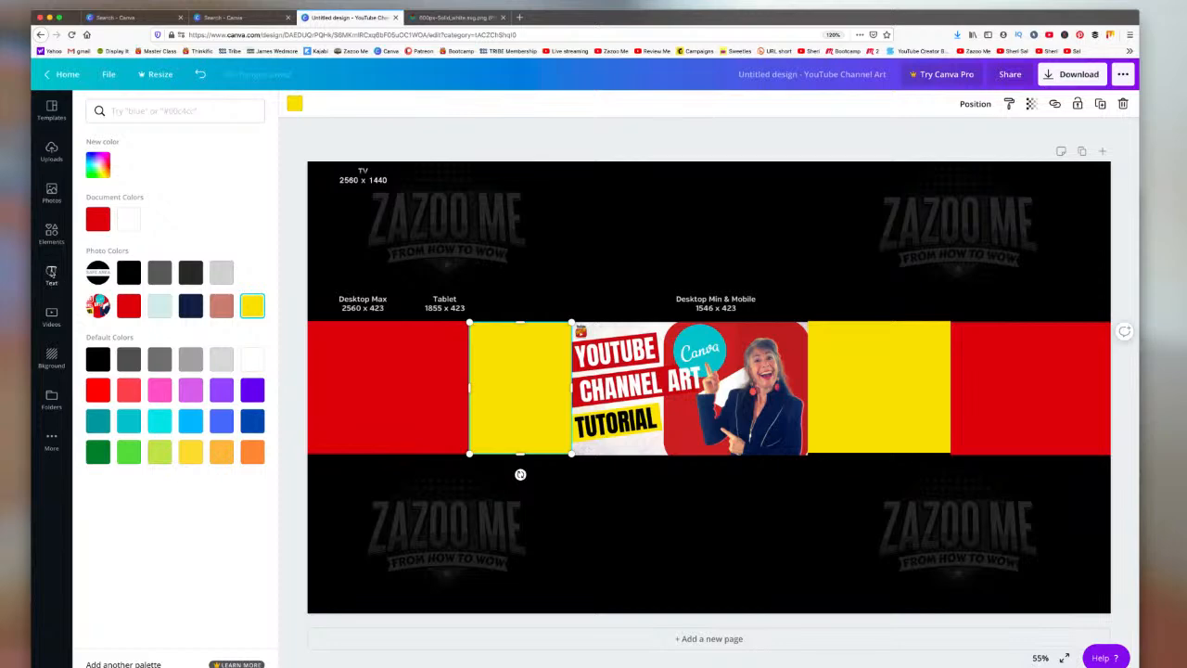
# Step: Add the "cold, smooth & tasty." font combination and move it over the yellow block right of the thumbnail
pyautogui.click(51, 273)
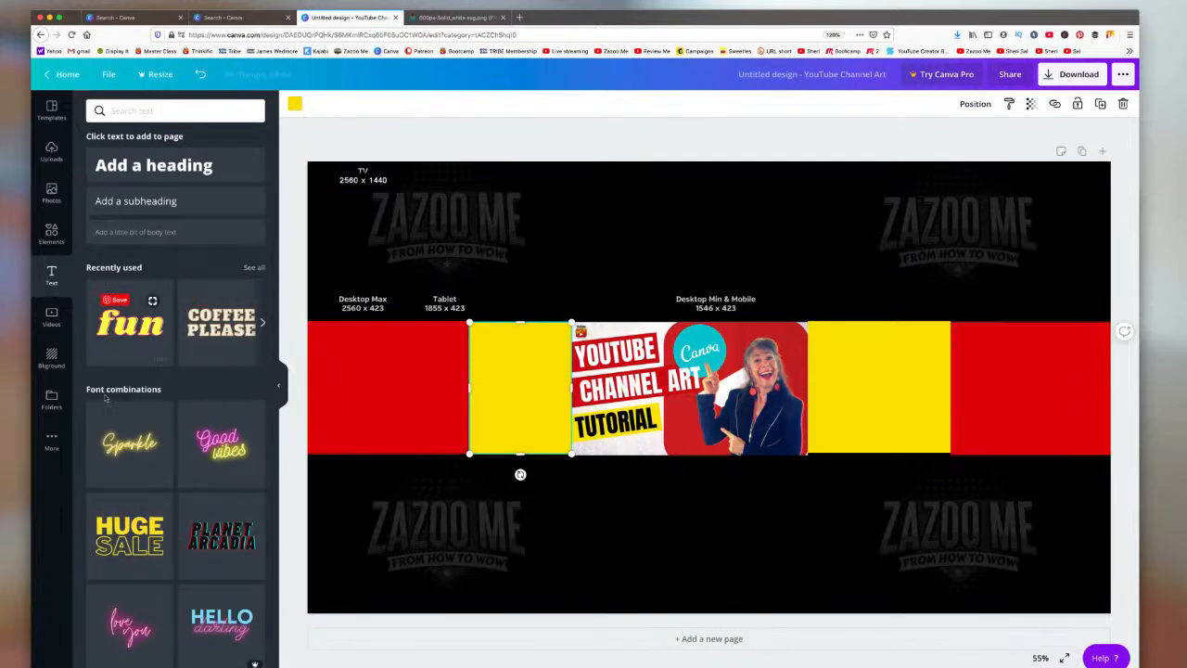
pyautogui.scroll(-5, 182, 452)
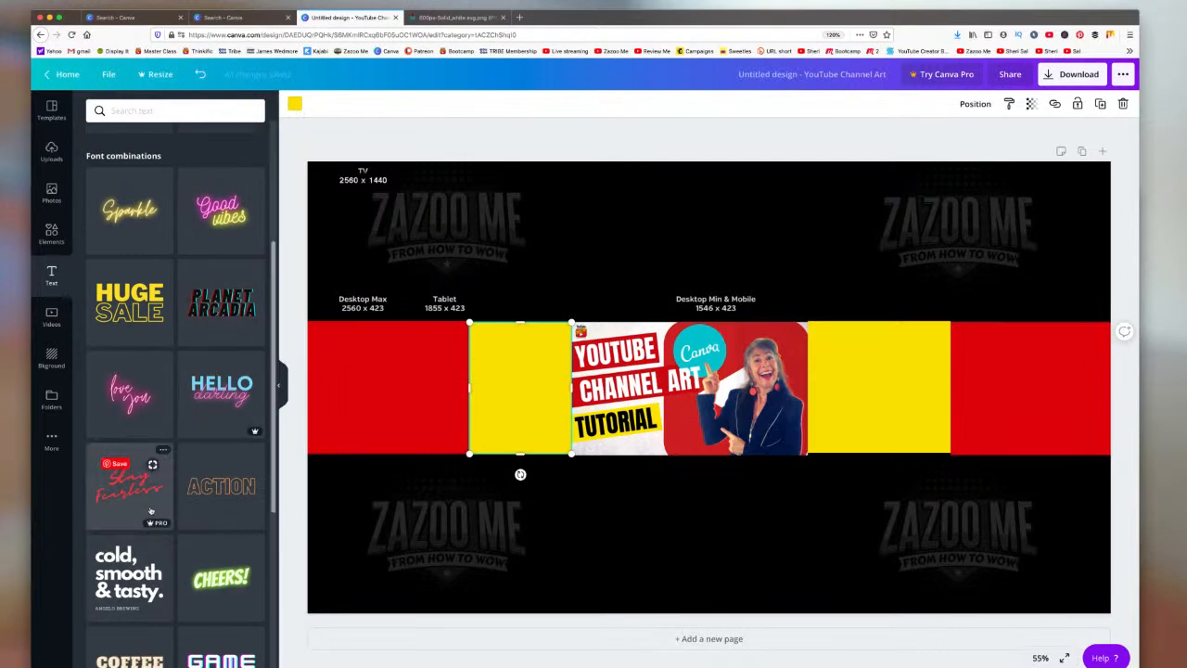
pyautogui.scroll(-2, 151, 510)
pyautogui.scroll(-1, 139, 491)
pyautogui.click(127, 475)
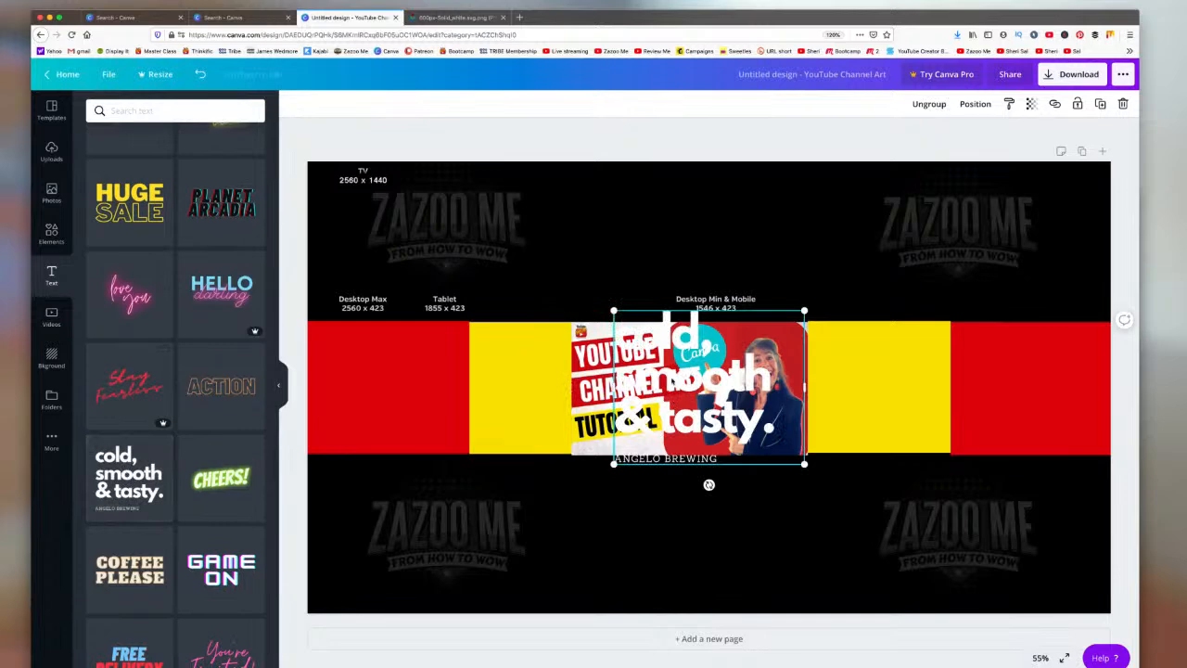
pyautogui.moveTo(675, 376); pyautogui.dragTo(875, 385)
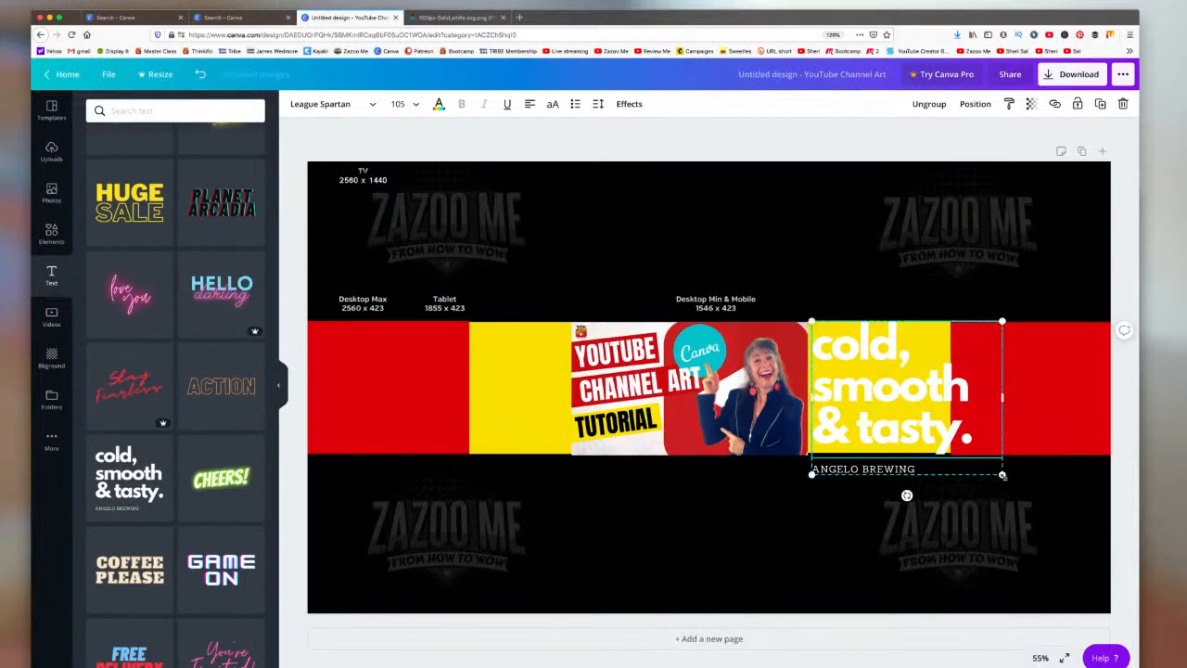
# Step: Shrink the "cold, smooth & tasty." text group to a heading size of 80.9 and shift it down within the yellow block
pyautogui.moveTo(1002, 475); pyautogui.dragTo(959, 439)
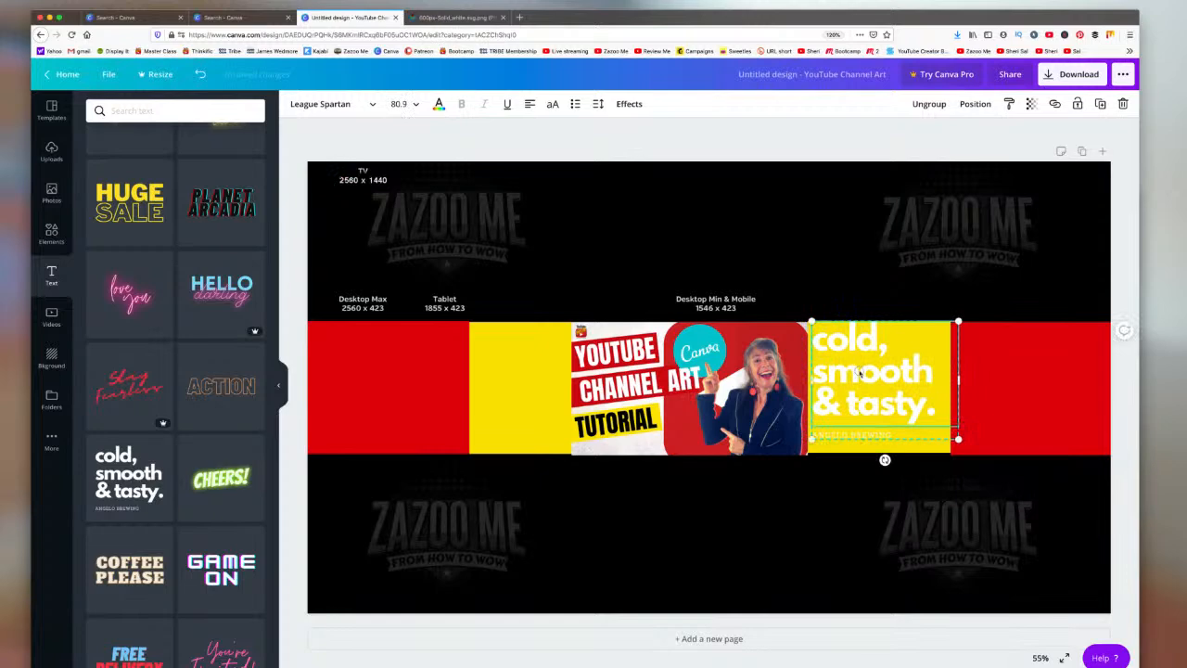
pyautogui.moveTo(859, 370); pyautogui.dragTo(855, 381)
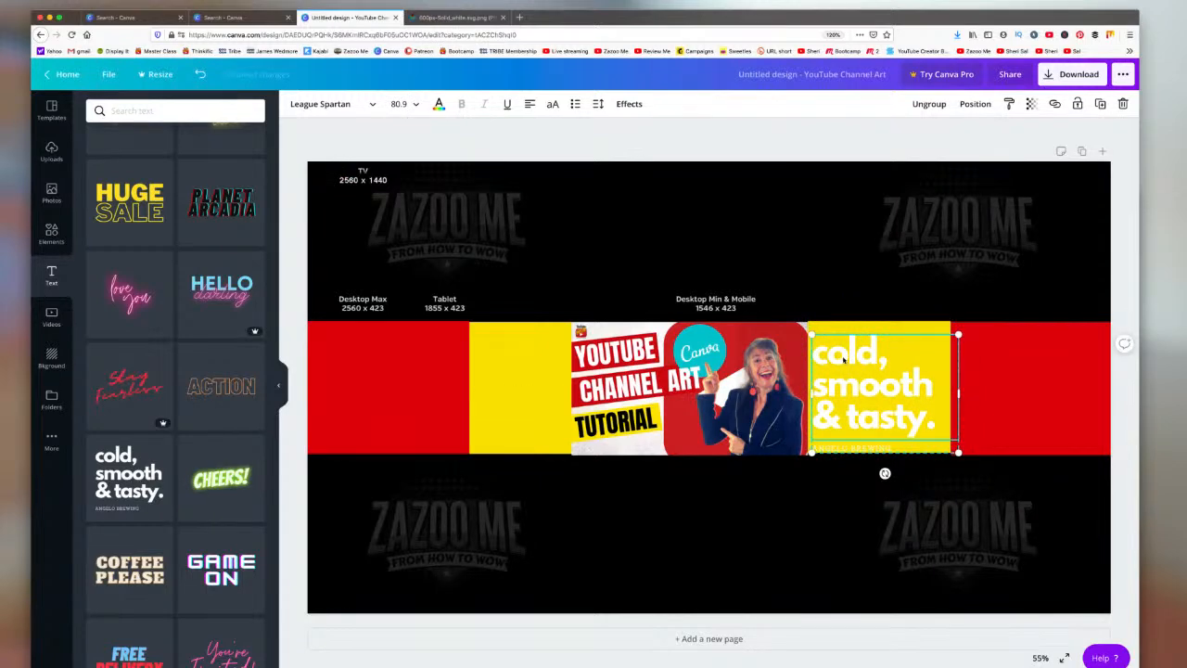
pyautogui.click(856, 451)
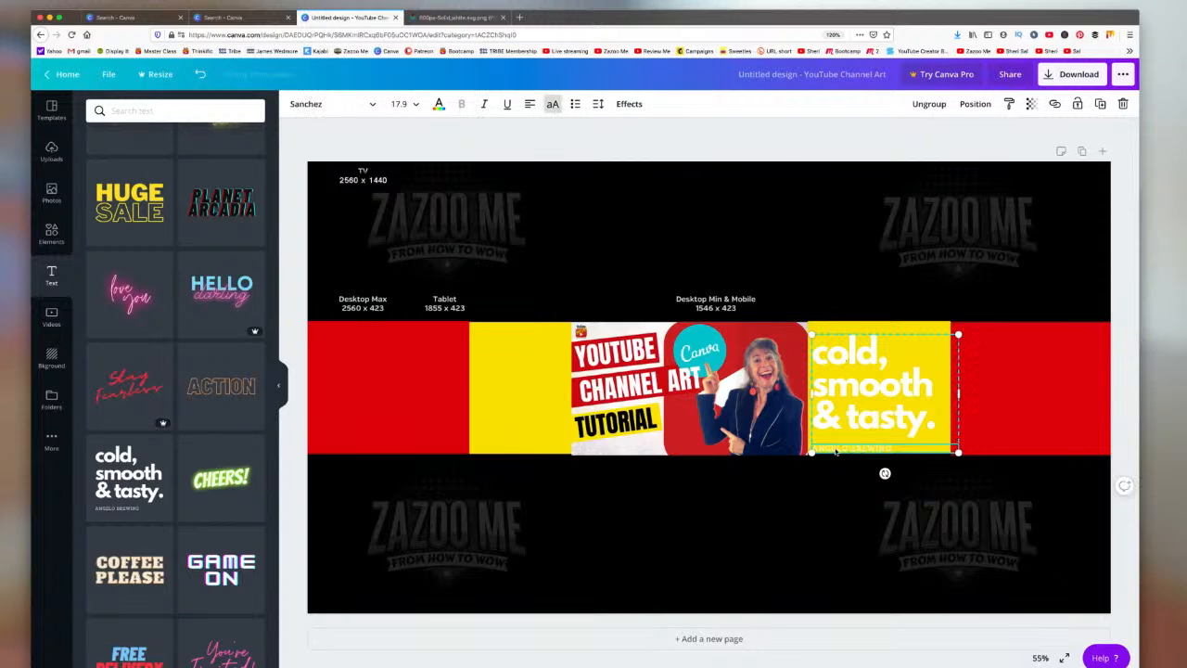
pyautogui.doubleClick(835, 452)
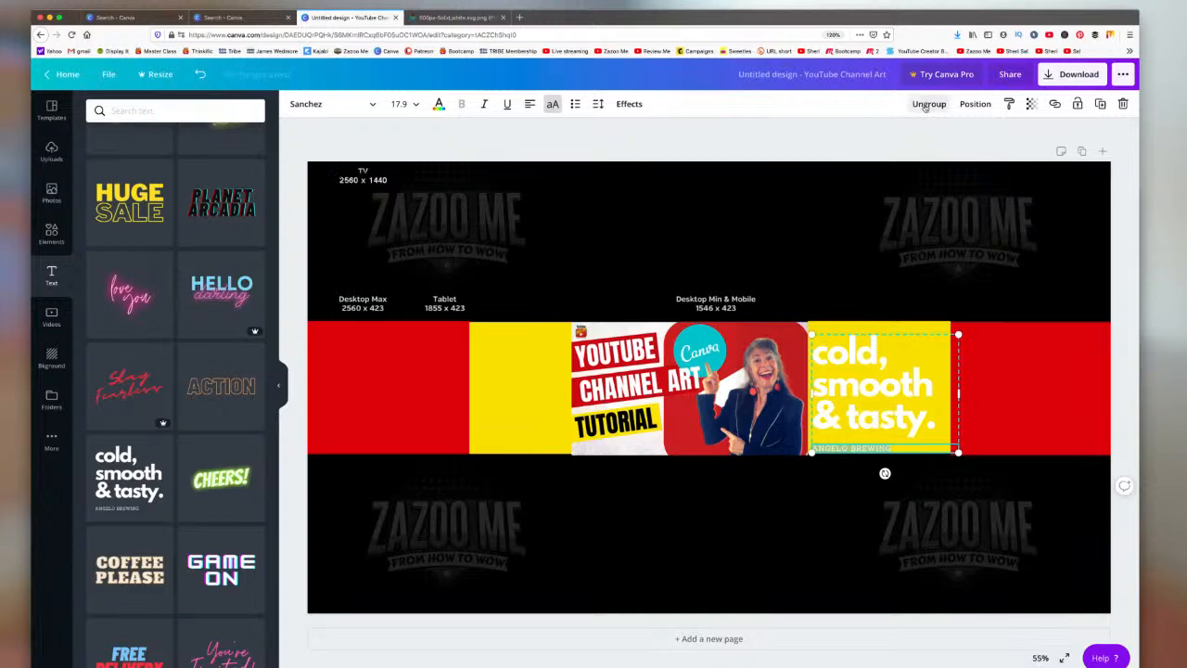
# Step: Ungroup the heading and its "ANGELO BREWING" subtitle, and group them again
pyautogui.click(891, 383)
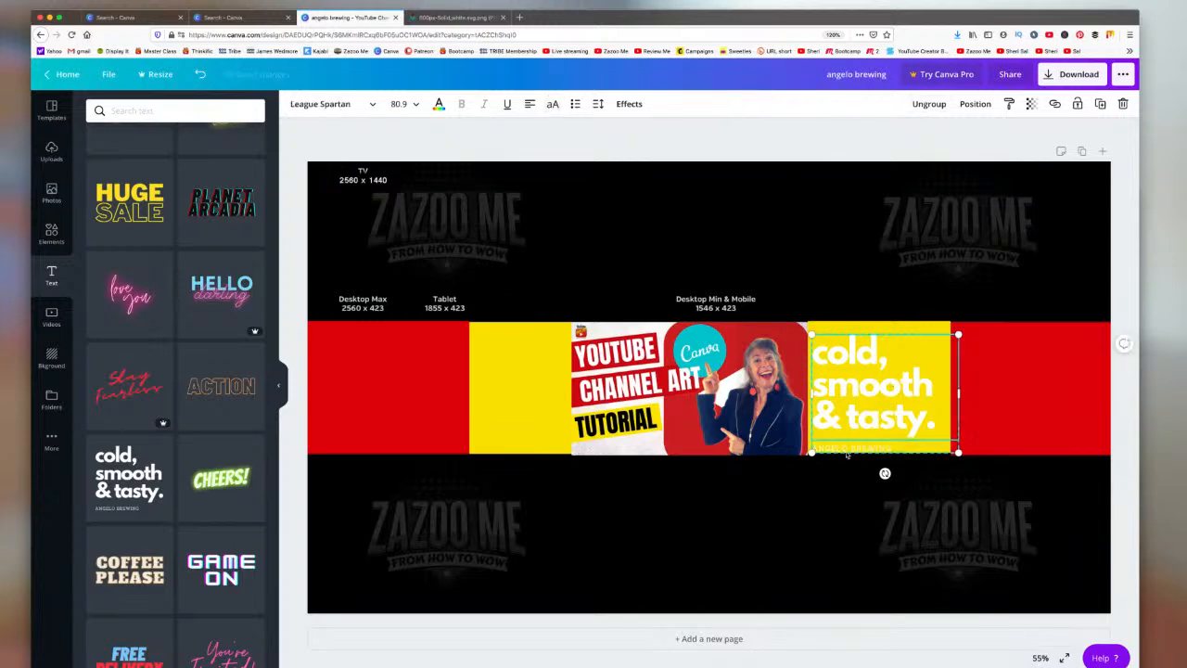
pyautogui.click(930, 104)
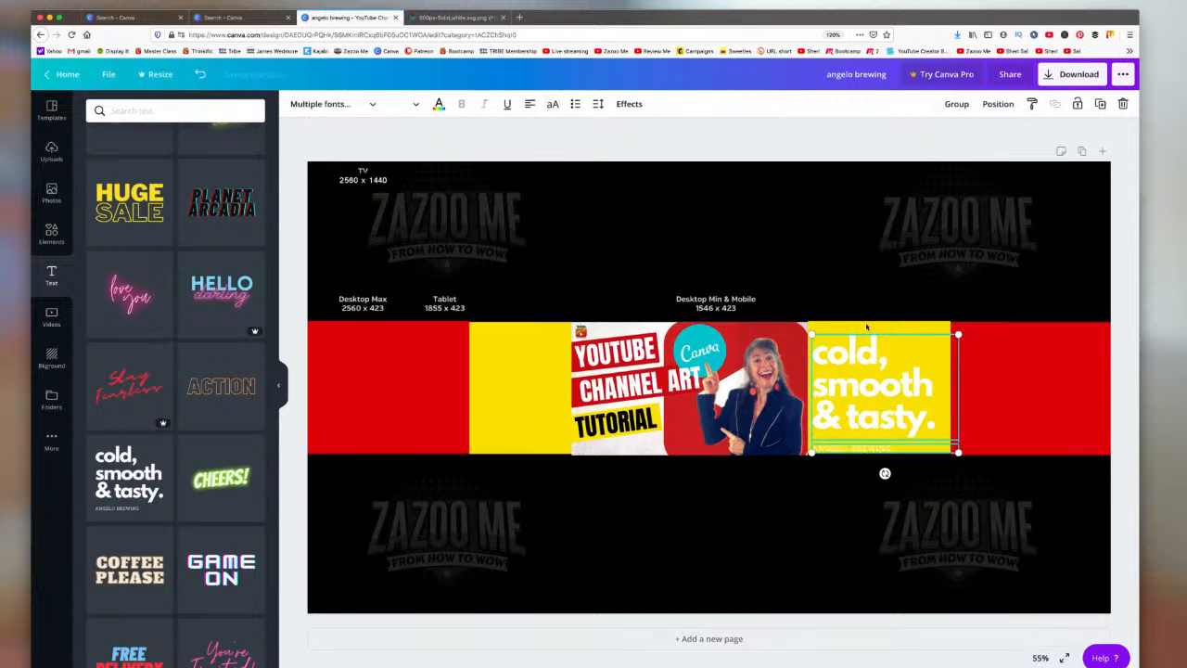
pyautogui.click(954, 104)
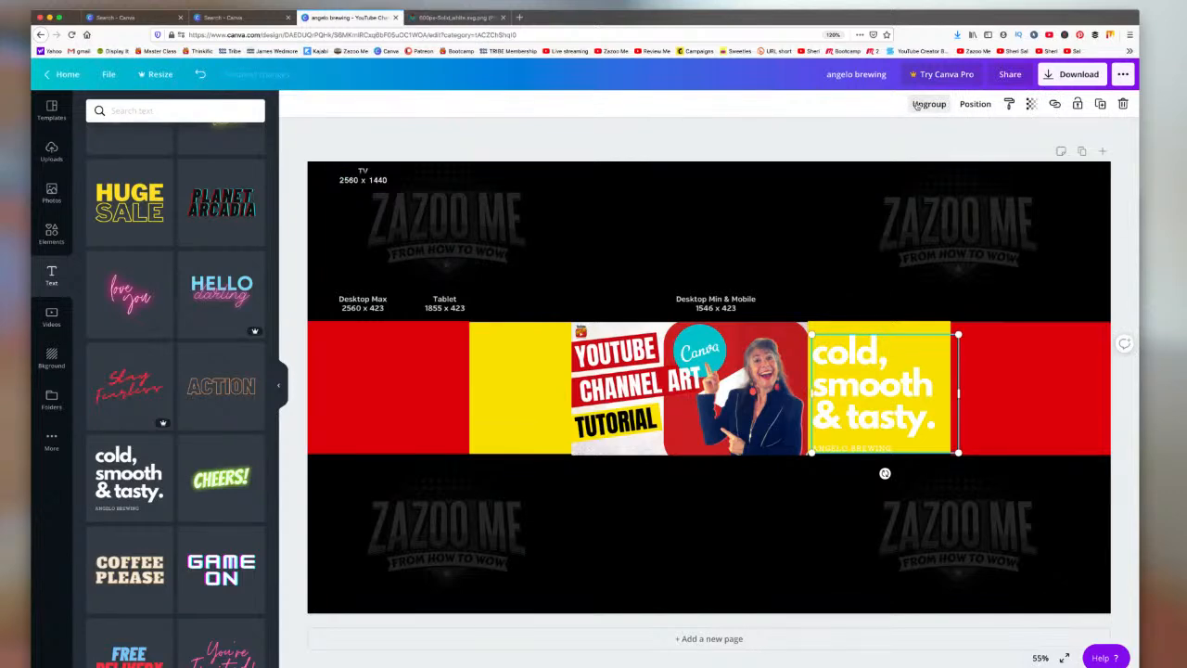
pyautogui.click(918, 104)
pyautogui.click(955, 104)
pyautogui.click(925, 105)
pyautogui.click(954, 104)
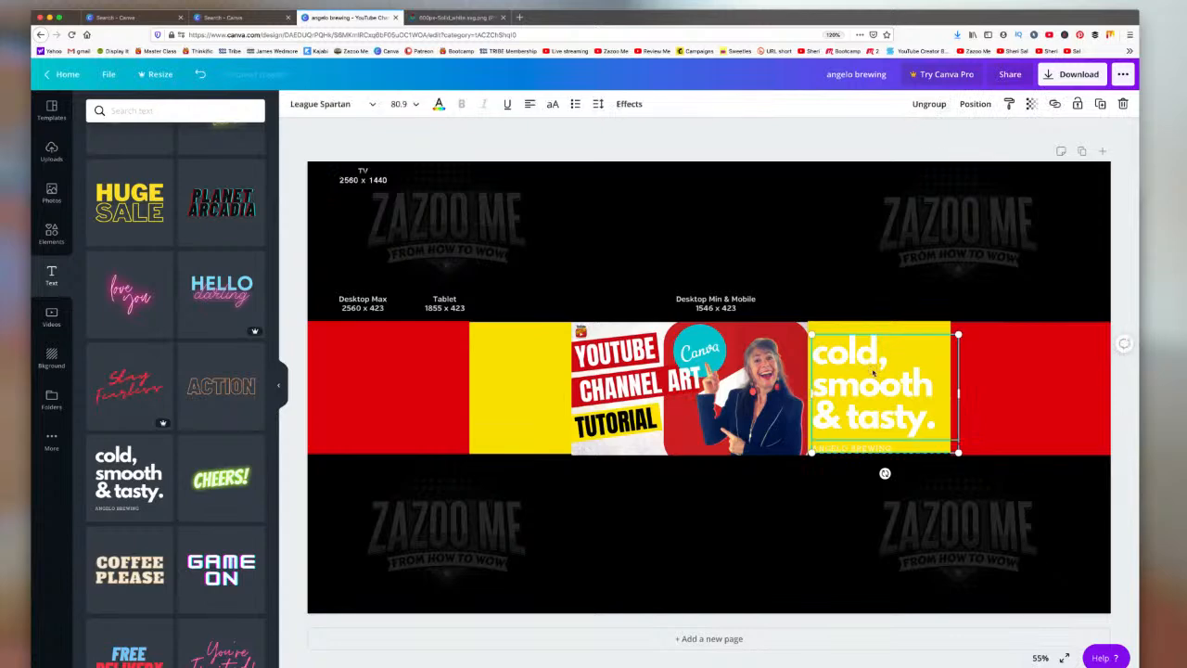
# Step: Move the grouped text up so it starts at the upper-left corner of the yellow block beside the thumbnail
pyautogui.moveTo(873, 372)
pyautogui.mouseDown()
pyautogui.moveTo(847, 281)
pyautogui.moveTo(642, 187)
pyautogui.moveTo(814, 377)
pyautogui.moveTo(820, 227)
pyautogui.moveTo(618, 315)
pyautogui.moveTo(868, 355)
pyautogui.moveTo(868, 368)
pyautogui.mouseUp()
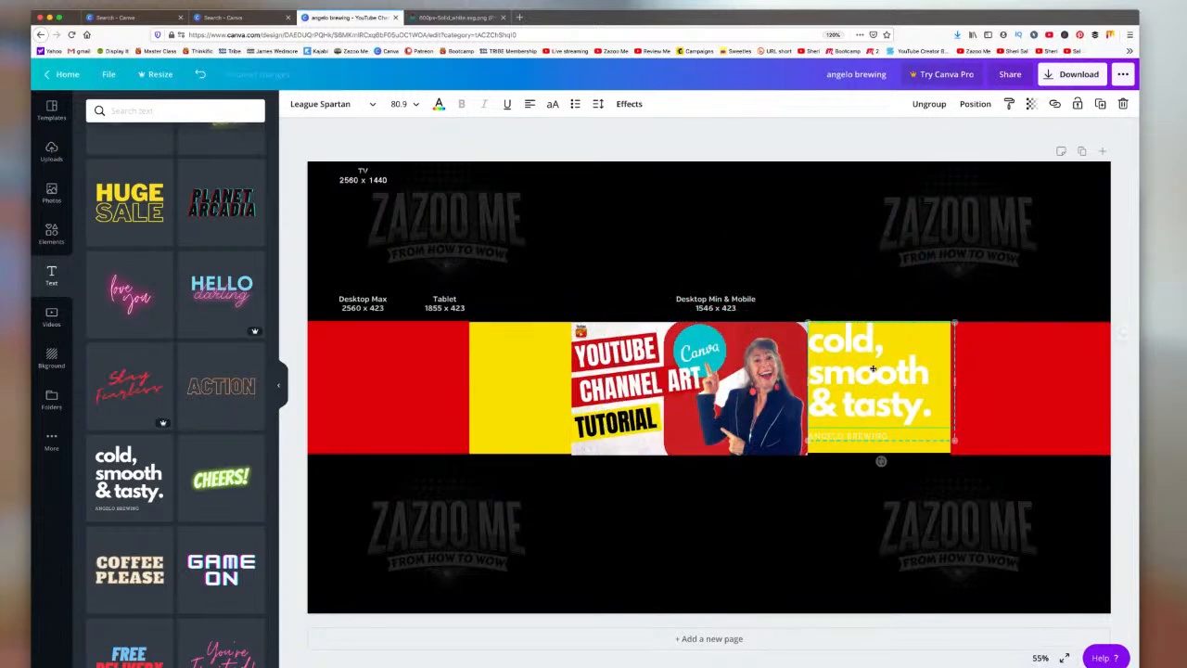
pyautogui.click(877, 450)
pyautogui.moveTo(876, 450)
pyautogui.mouseDown()
pyautogui.moveTo(983, 450)
pyautogui.moveTo(878, 449)
pyautogui.moveTo(883, 440)
pyautogui.mouseUp()
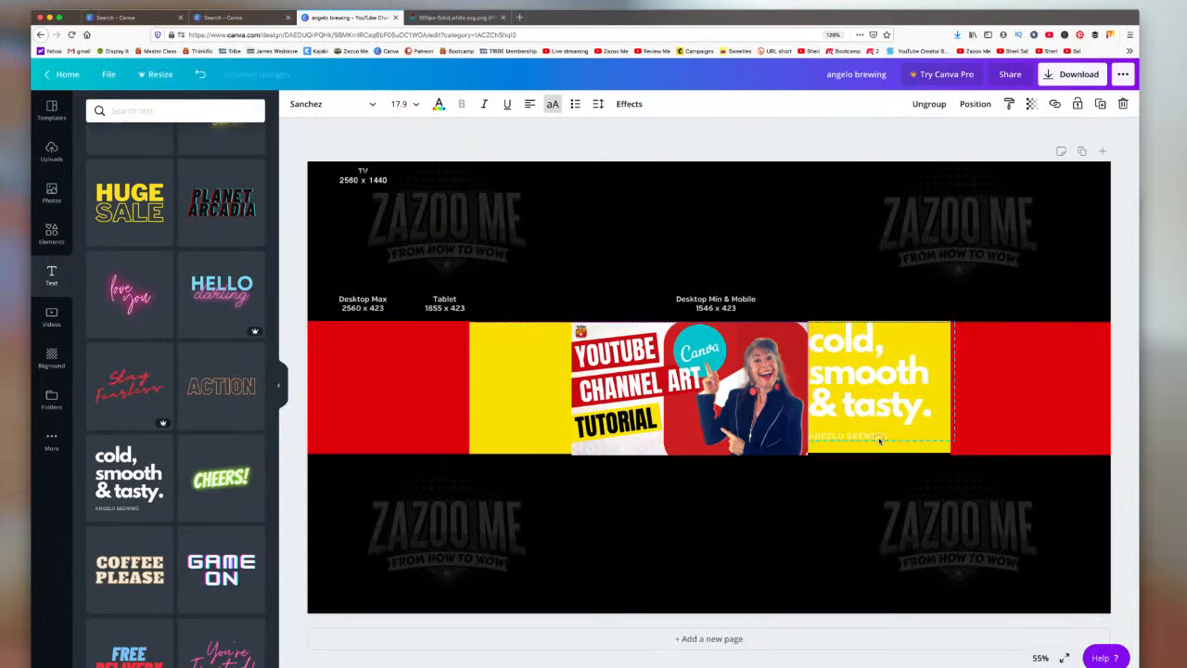
pyautogui.moveTo(860, 382)
pyautogui.mouseDown()
pyautogui.moveTo(911, 382)
pyautogui.moveTo(854, 383)
pyautogui.mouseUp()
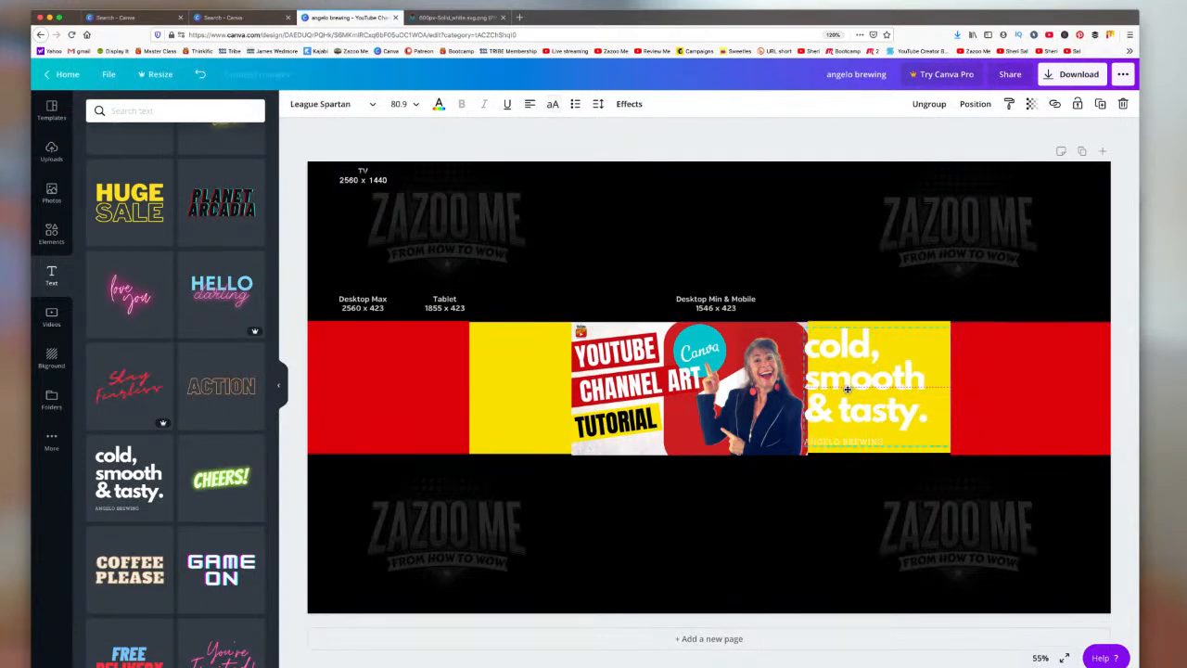
# Step: Ungroup the text combination and move only the "cold, smooth & tasty." heading up over the block's upper edge
pyautogui.click(926, 107)
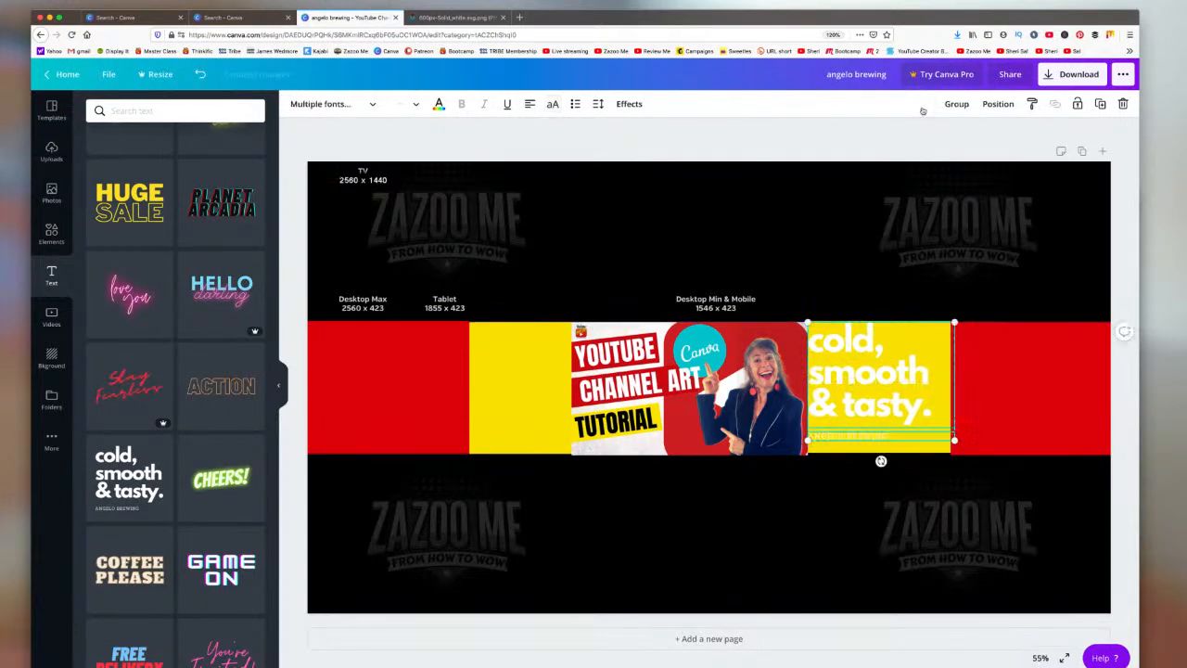
pyautogui.click(994, 392)
pyautogui.click(898, 376)
pyautogui.moveTo(898, 377); pyautogui.dragTo(868, 308)
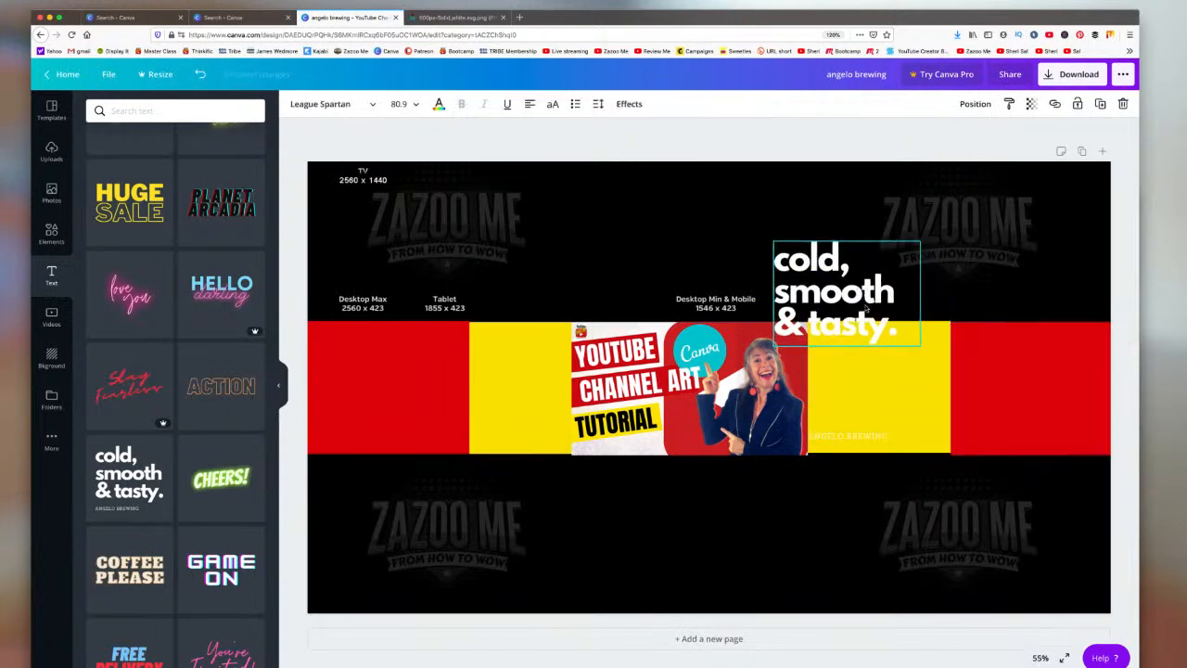
# Step: Tighten the "ANGELO BREWING" text box and scale the text up to size 79.9 so it spans the thumbnail
pyautogui.click(854, 436)
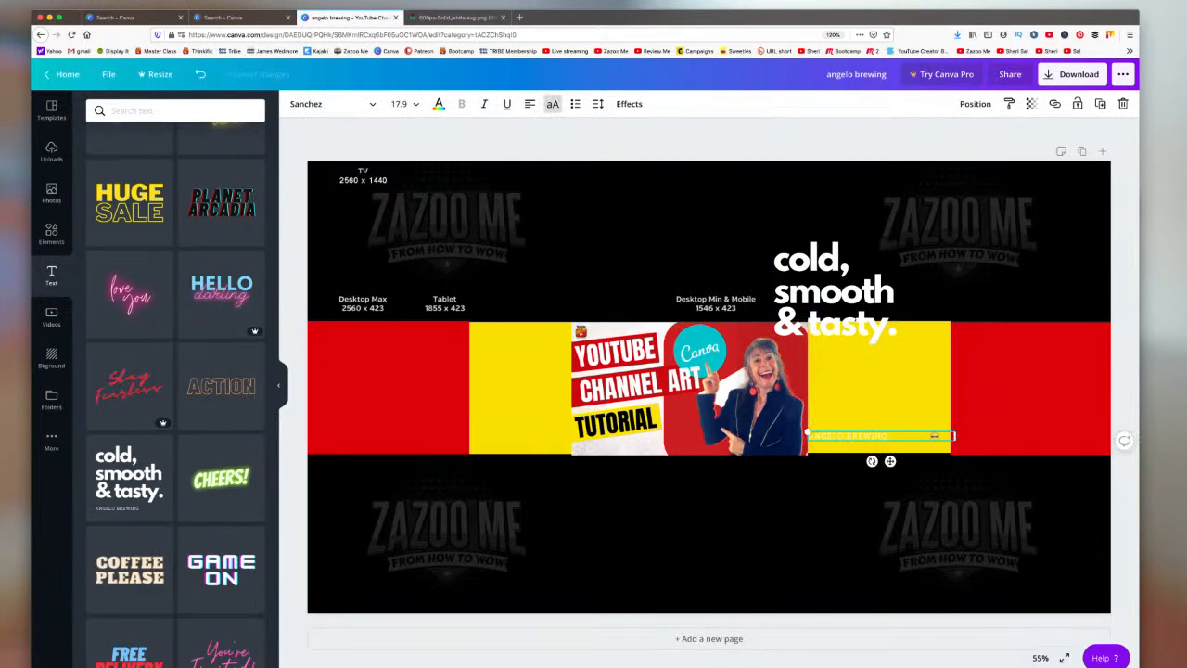
pyautogui.moveTo(935, 436); pyautogui.dragTo(896, 436)
pyautogui.moveTo(805, 431); pyautogui.dragTo(489, 377)
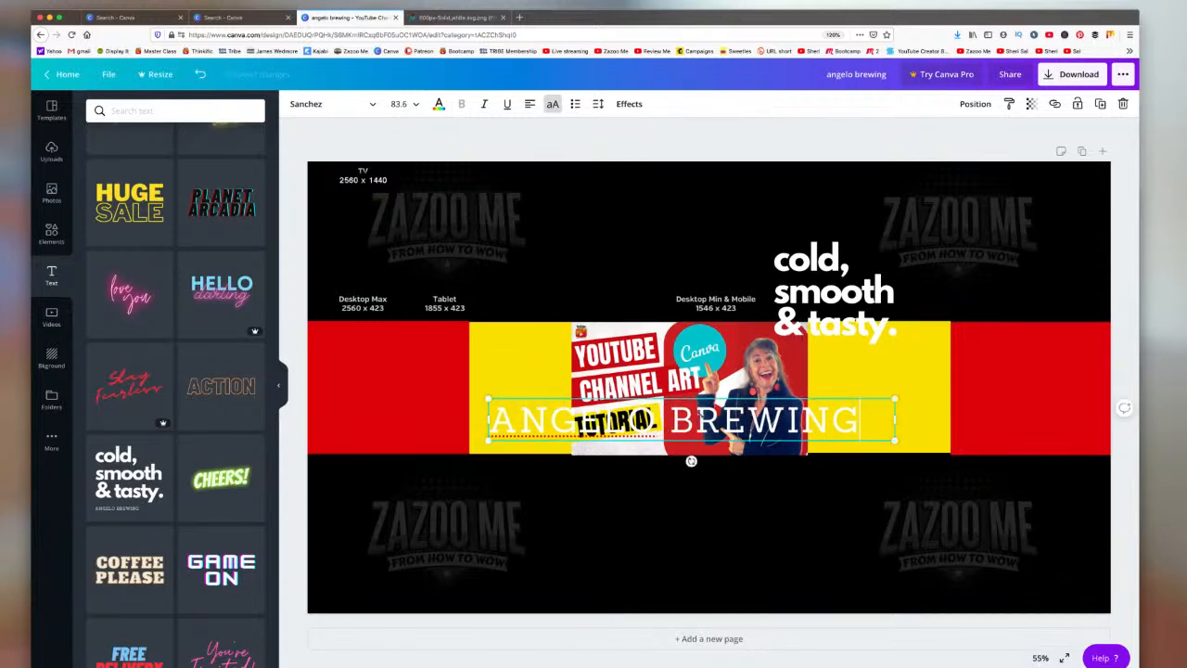
pyautogui.moveTo(712, 419); pyautogui.dragTo(835, 419)
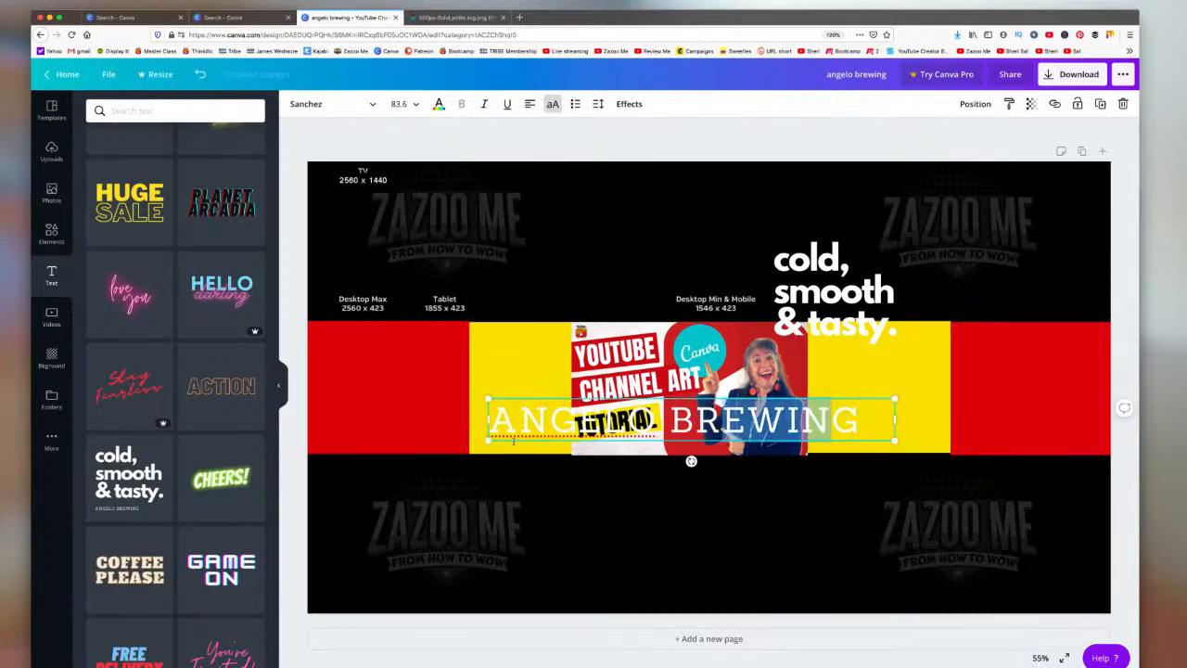
pyautogui.moveTo(489, 399); pyautogui.dragTo(516, 425)
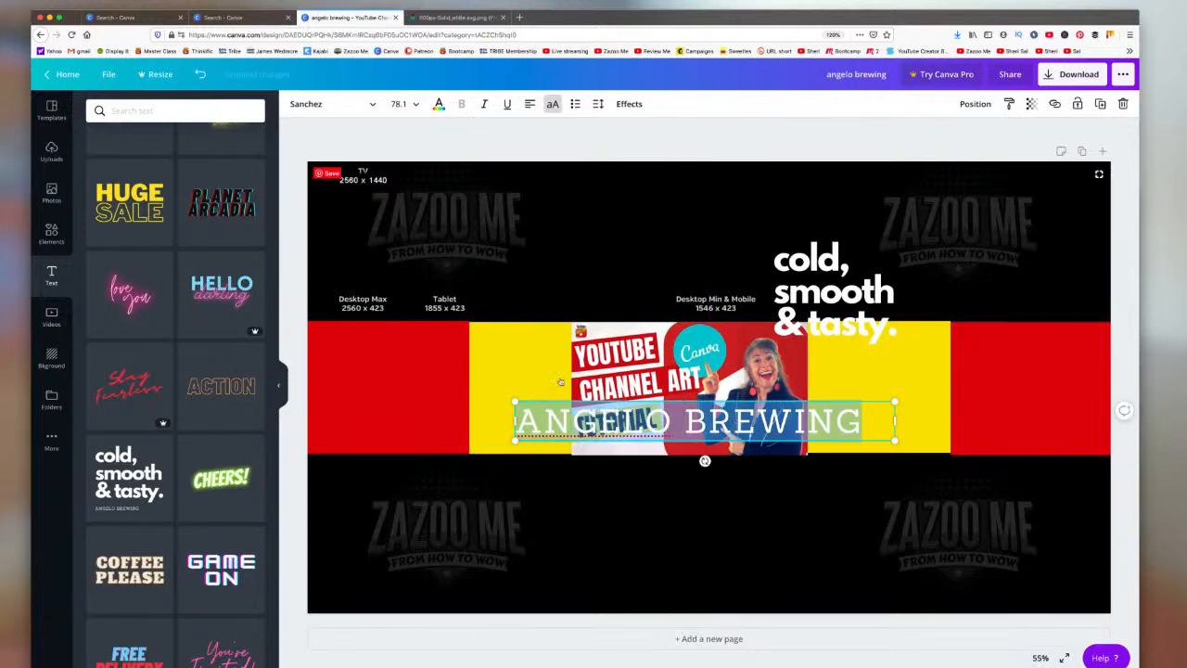
pyautogui.click(519, 371)
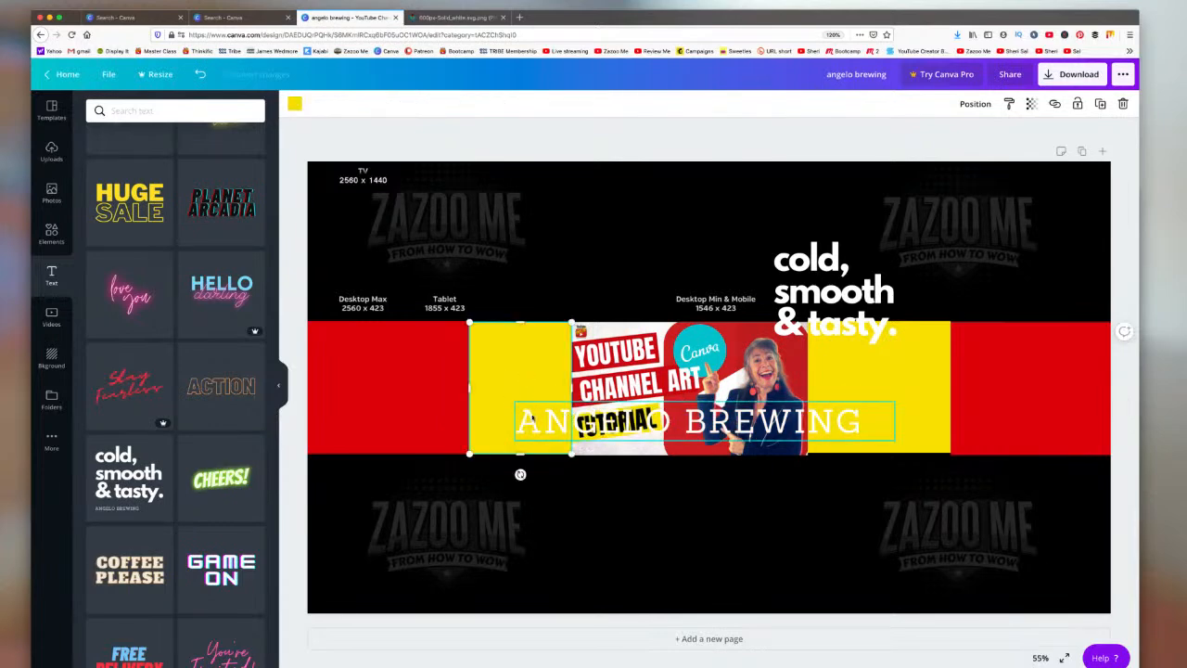
pyautogui.moveTo(534, 419); pyautogui.dragTo(526, 422)
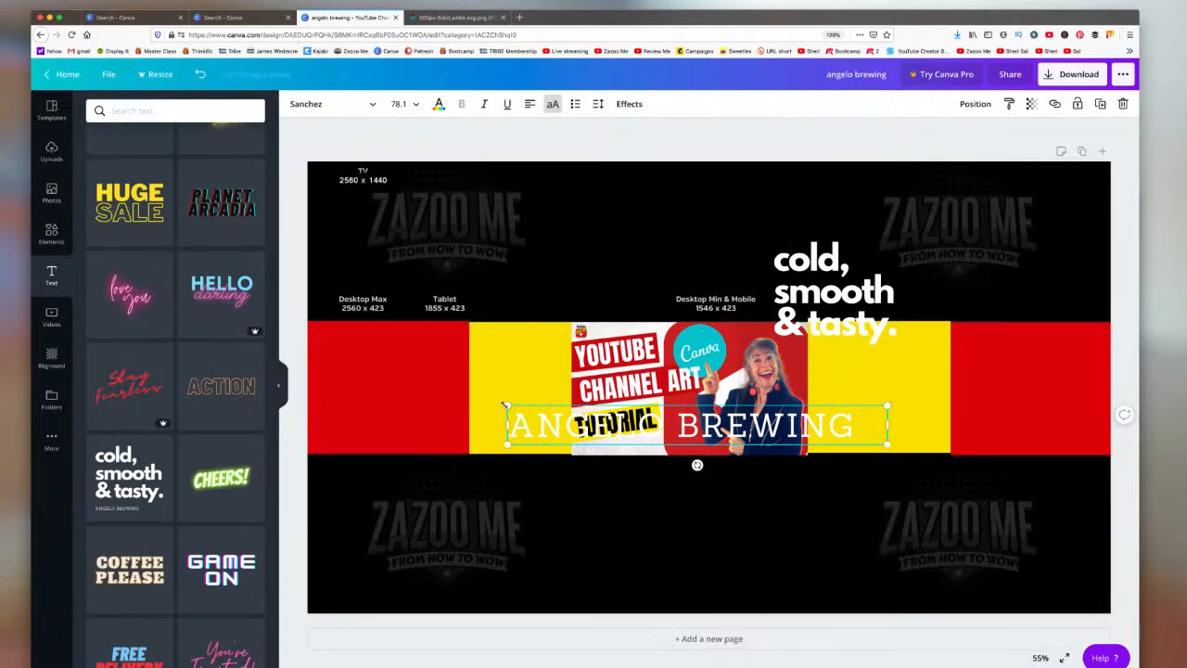
pyautogui.moveTo(529, 406)
pyautogui.mouseDown()
pyautogui.moveTo(882, 448)
pyautogui.moveTo(538, 419)
pyautogui.mouseUp()
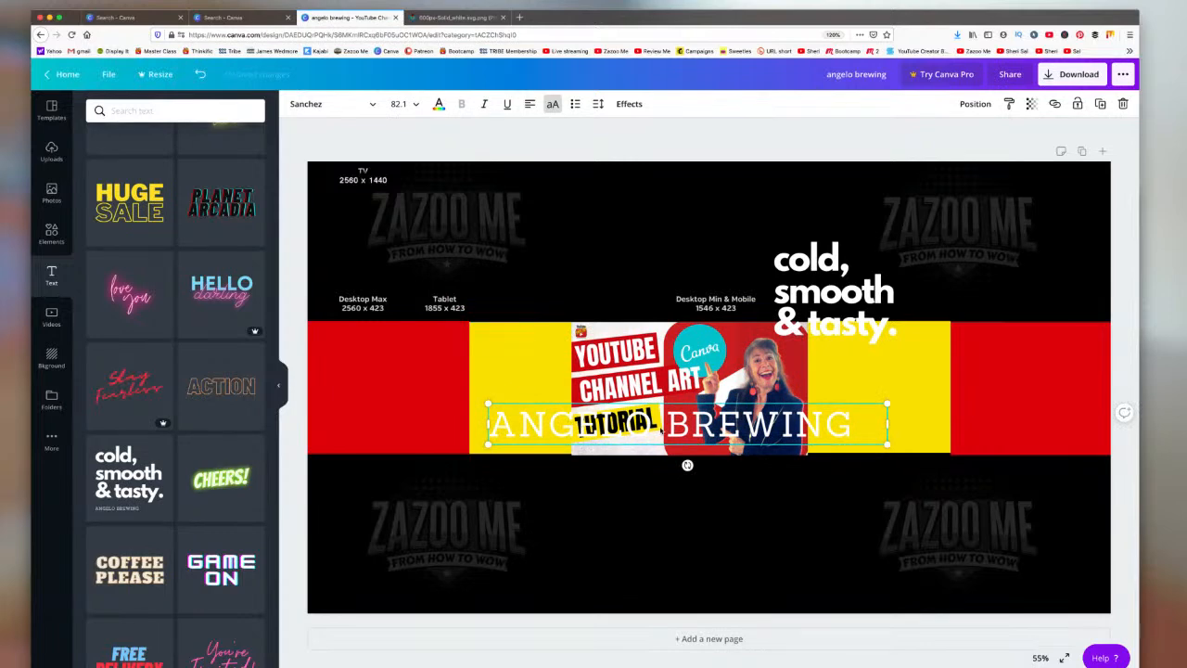
pyautogui.moveTo(486, 403)
pyautogui.mouseDown()
pyautogui.moveTo(770, 429)
pyautogui.moveTo(487, 410)
pyautogui.moveTo(502, 409)
pyautogui.mouseUp()
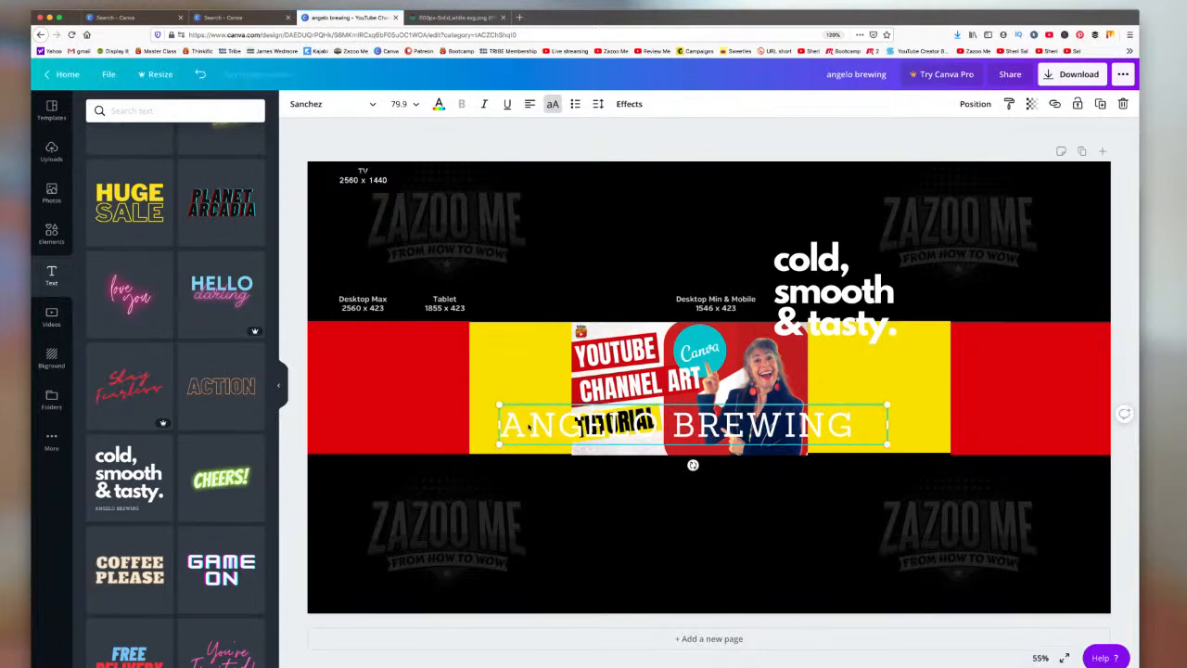
# Step: Try the Archivo Black font on the whole "ANGELO BREWING" text
pyautogui.click(529, 425)
pyautogui.moveTo(507, 424); pyautogui.dragTo(900, 425)
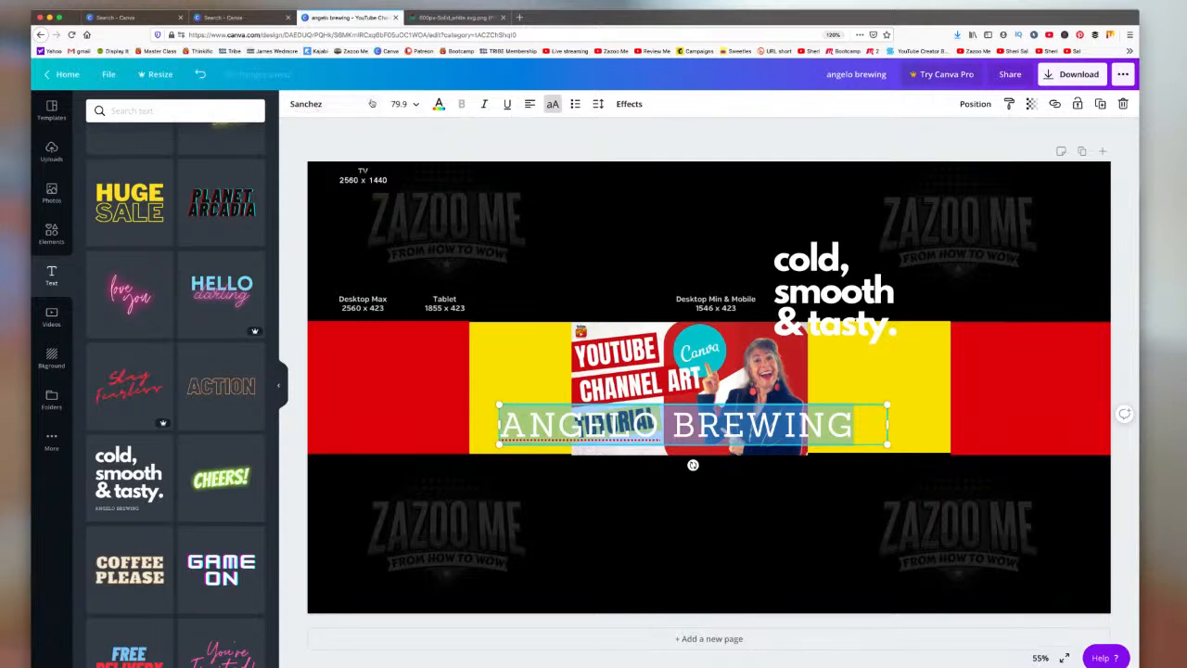
pyautogui.click(317, 106)
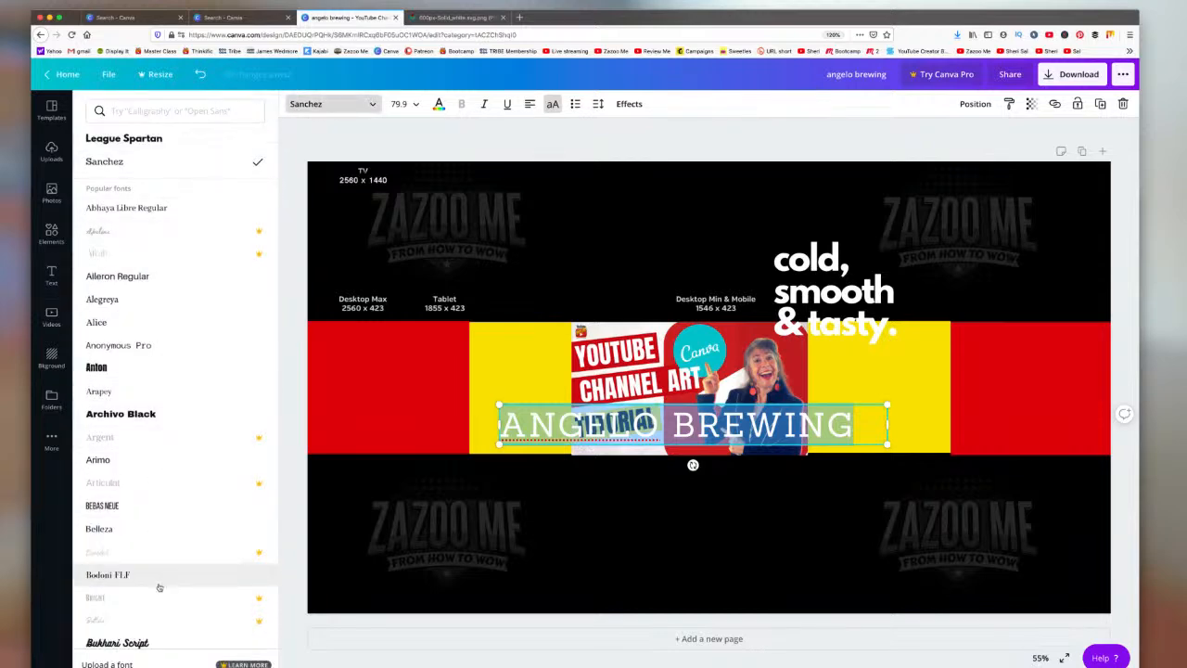
pyautogui.scroll(-15, 216, 297)
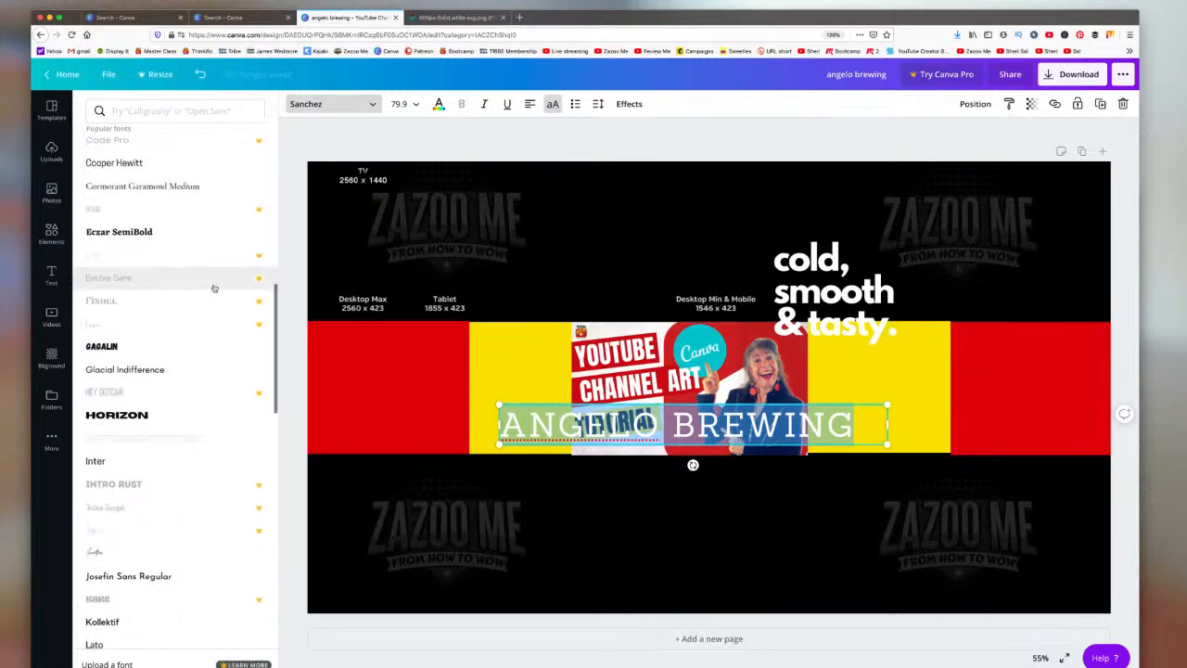
pyautogui.scroll(-3, 213, 289)
pyautogui.scroll(20, 214, 289)
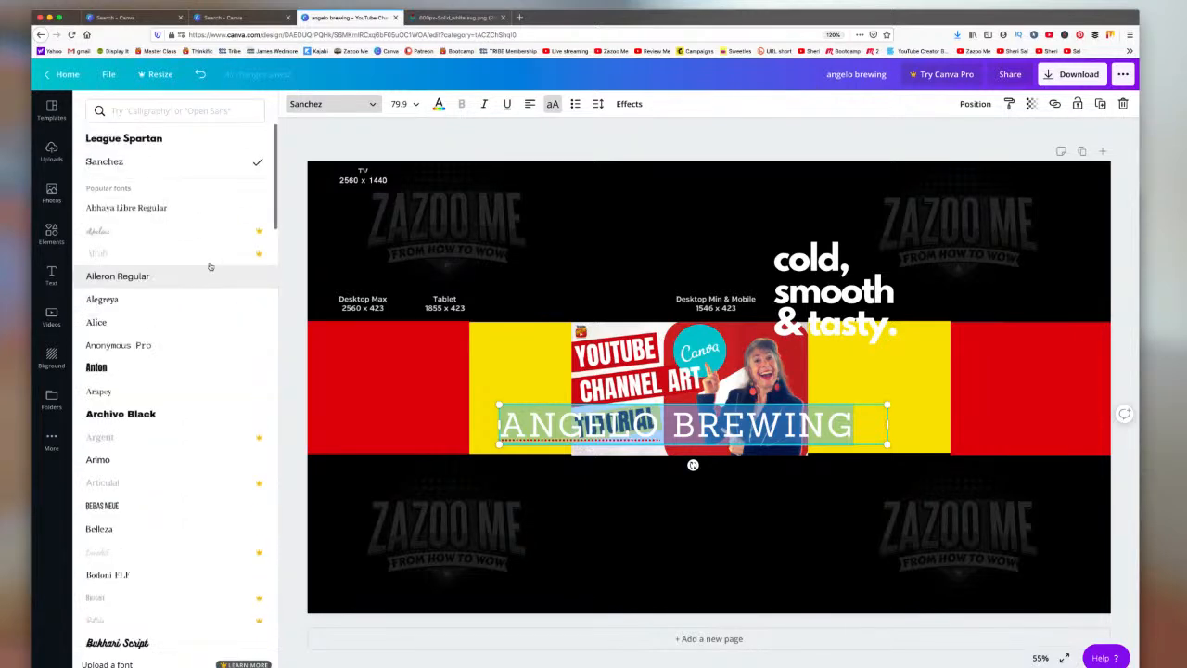
pyautogui.click(131, 140)
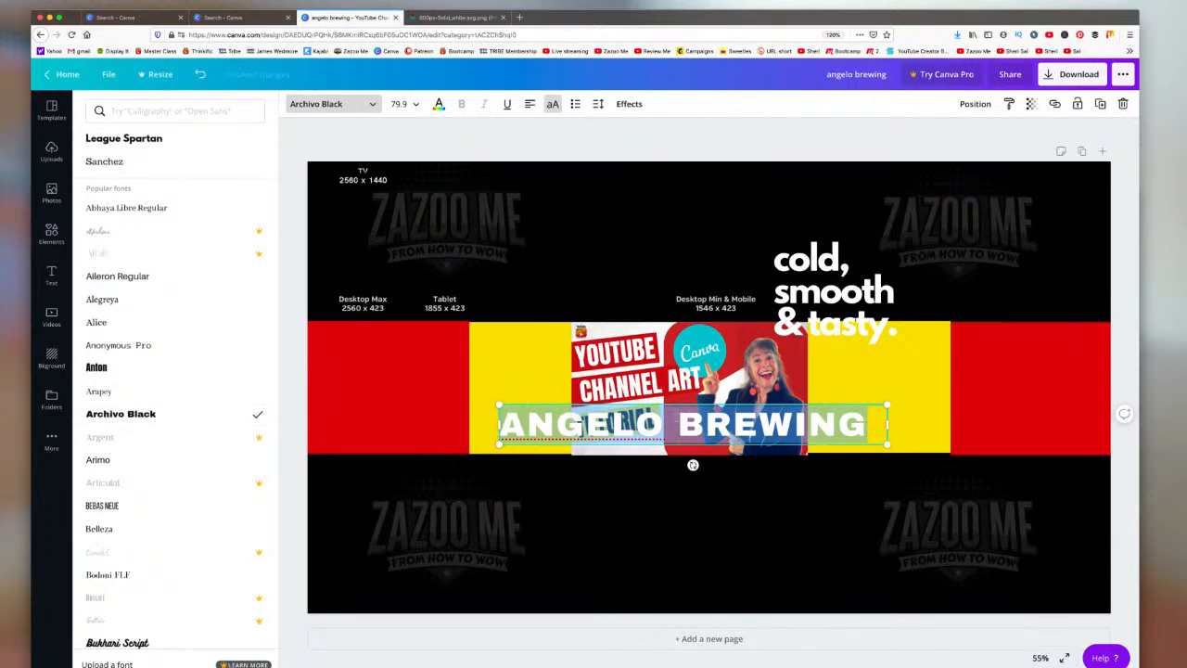
# Step: Change the "ANGELO BREWING" font to Horizon and widen its text box so the words fit on one line
pyautogui.scroll(-6, 132, 499)
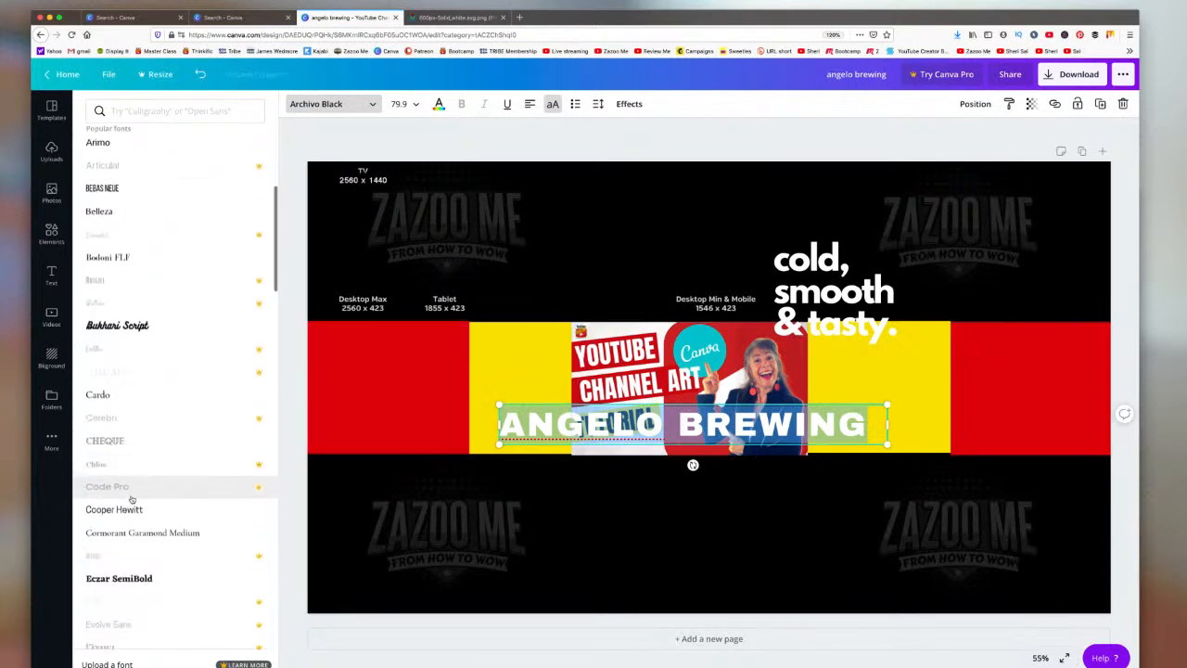
pyautogui.scroll(-4, 132, 499)
pyautogui.click(117, 448)
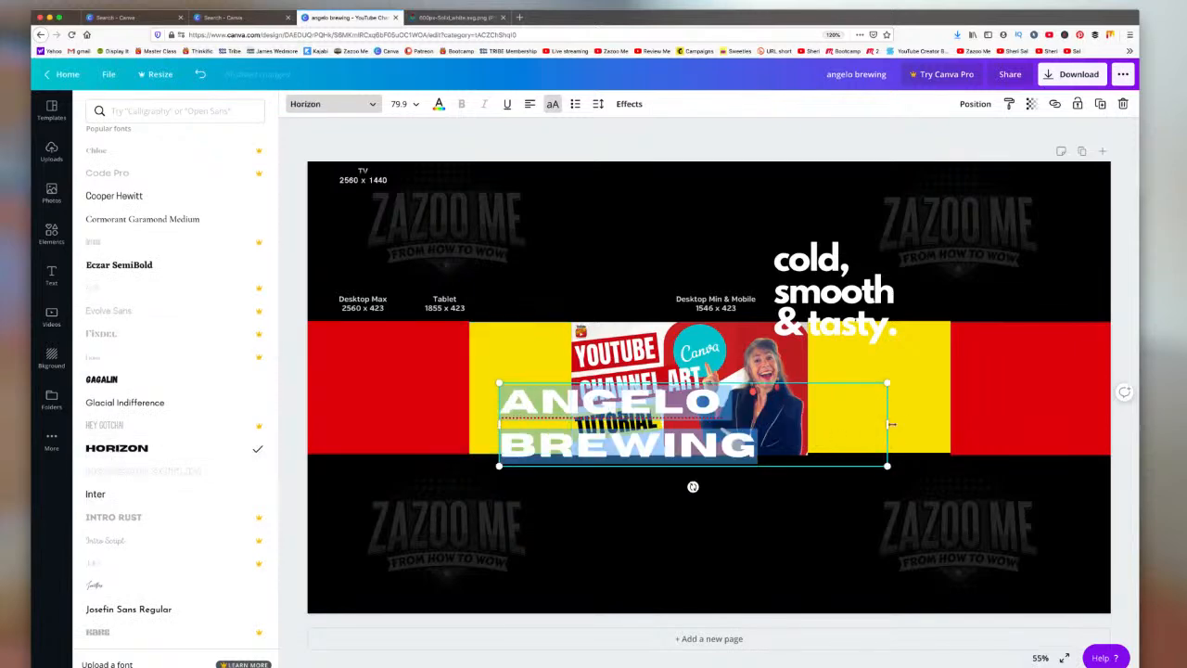
pyautogui.moveTo(890, 424); pyautogui.dragTo(1009, 424)
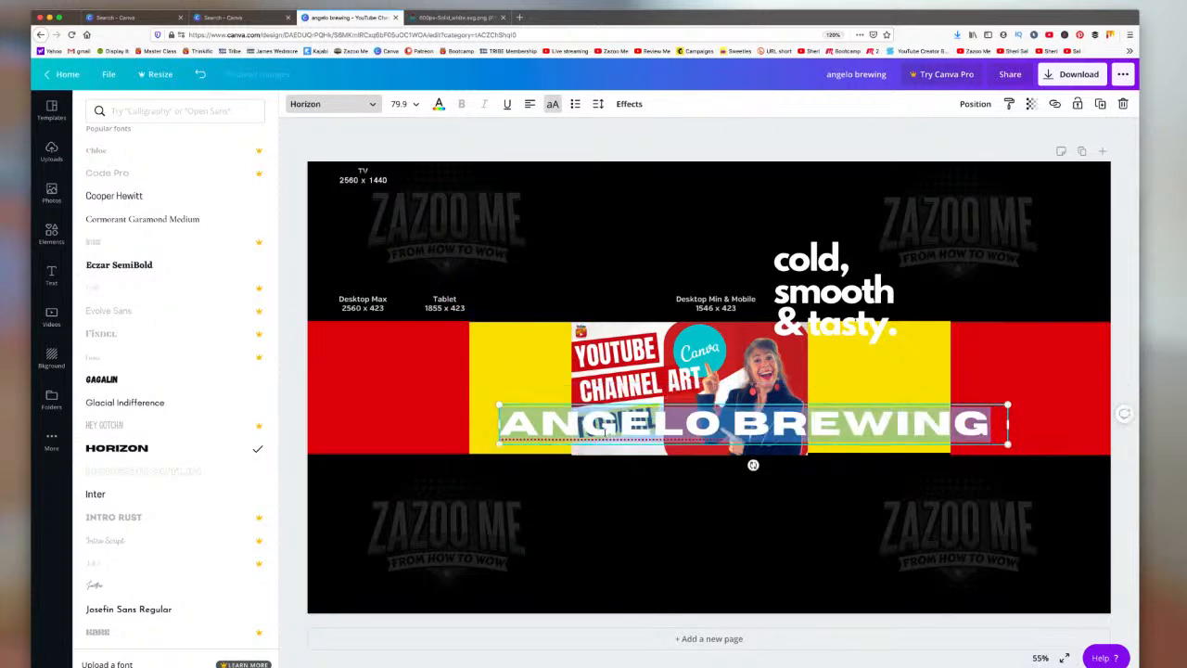
# Step: Set the "ANGELO BREWING" font size to 48, and rescale the text box until the size is 77.7
pyautogui.click(398, 104)
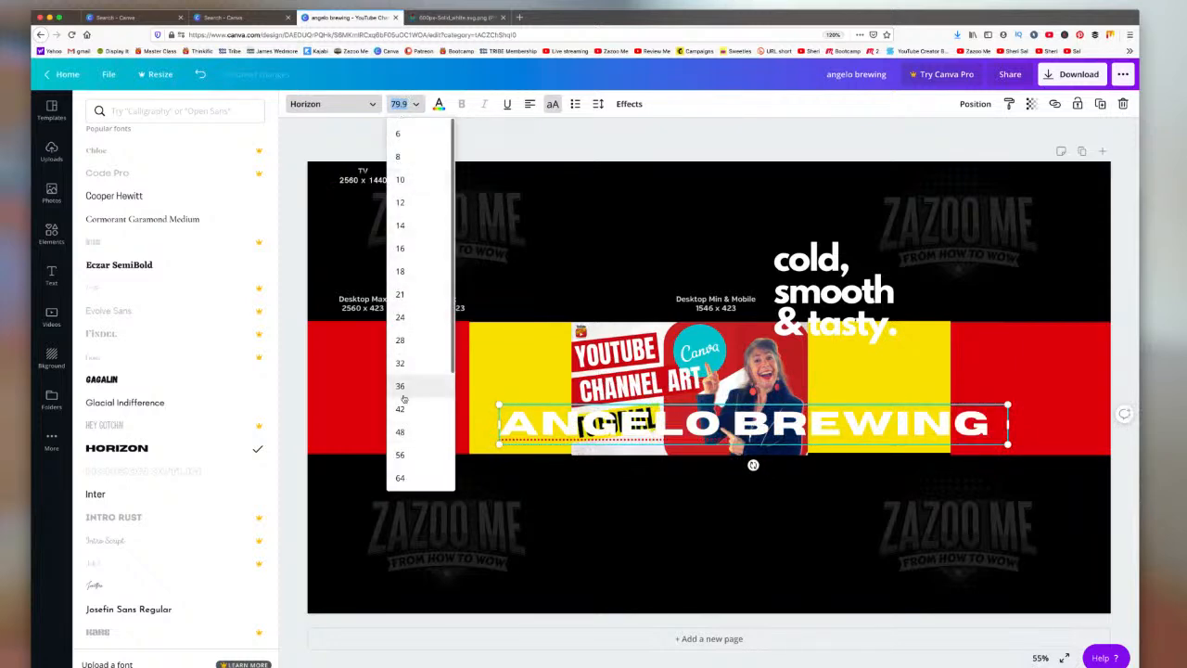
pyautogui.click(401, 434)
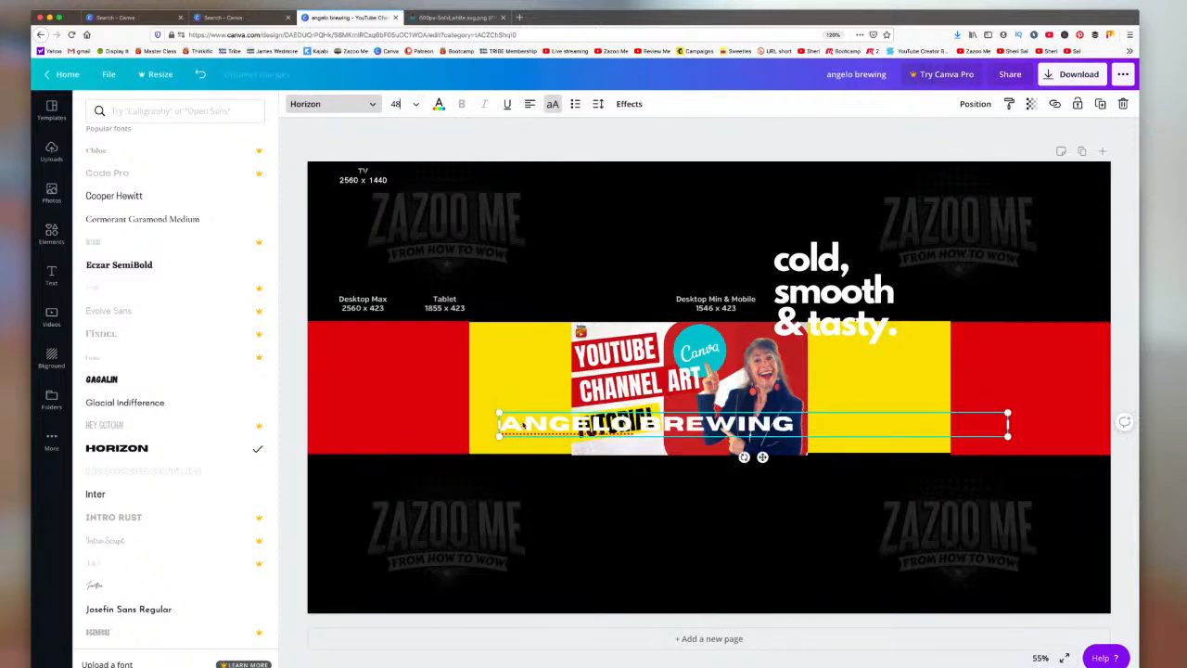
pyautogui.moveTo(498, 414)
pyautogui.mouseDown()
pyautogui.moveTo(872, 413)
pyautogui.moveTo(511, 415)
pyautogui.mouseUp()
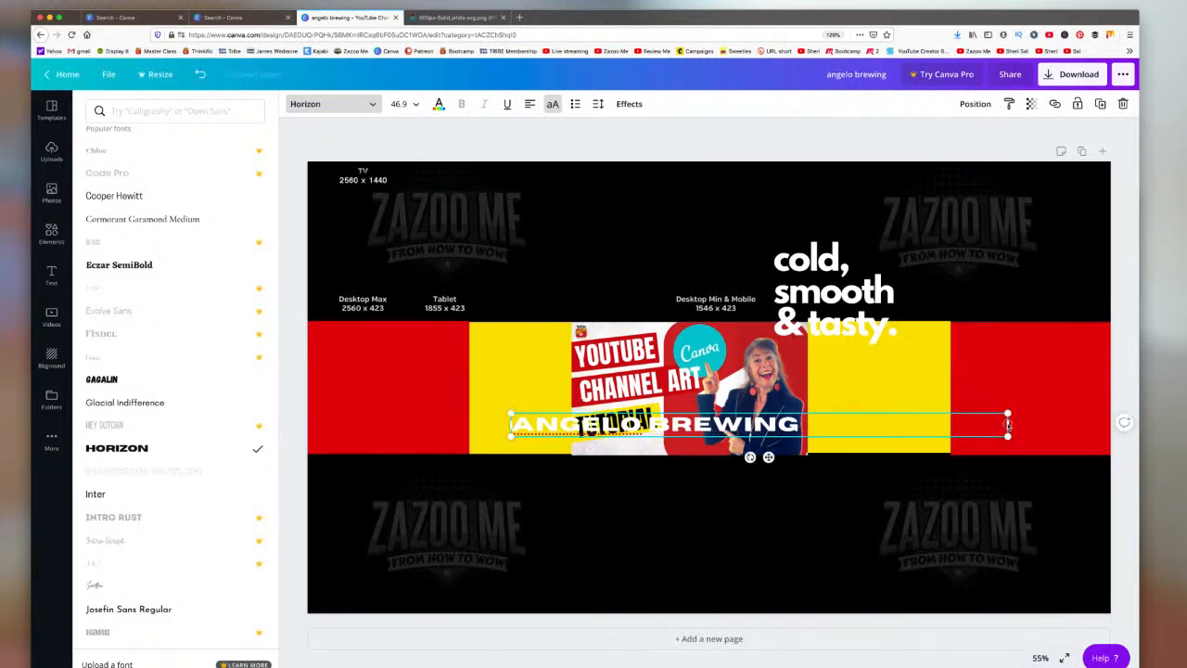
pyautogui.moveTo(1008, 425); pyautogui.dragTo(908, 390)
pyautogui.moveTo(669, 409); pyautogui.dragTo(1016, 380)
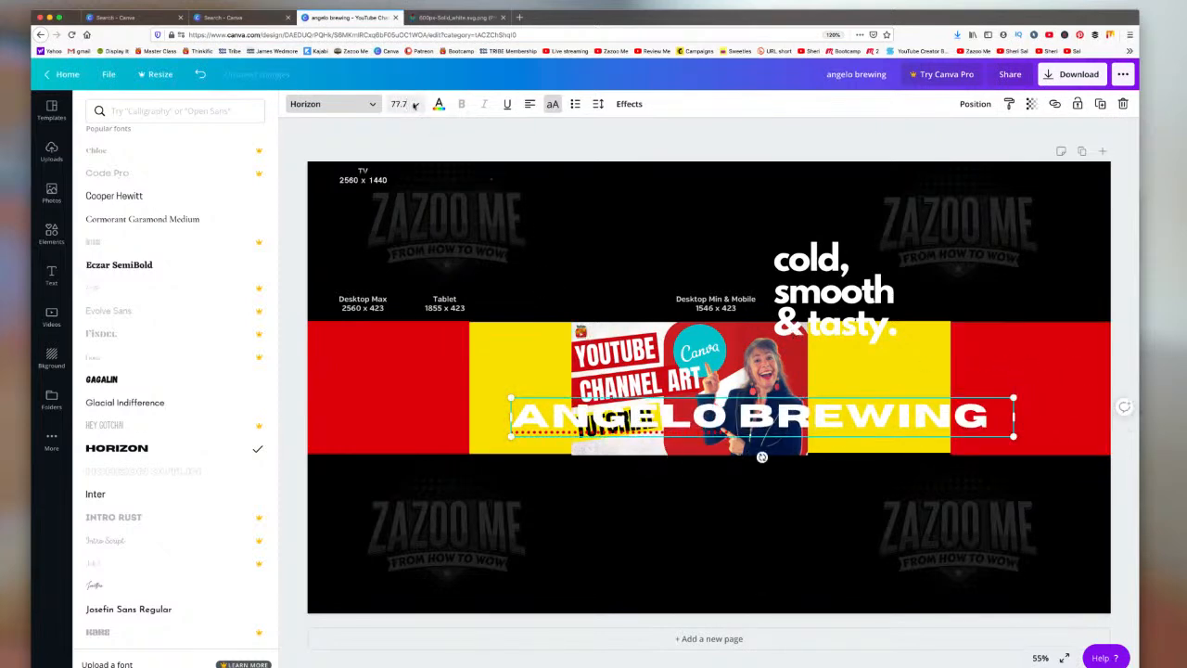
# Step: Set the enlarged "ANGELO BREWING" text to font size 48
pyautogui.click(413, 104)
pyautogui.scroll(-2, 422, 266)
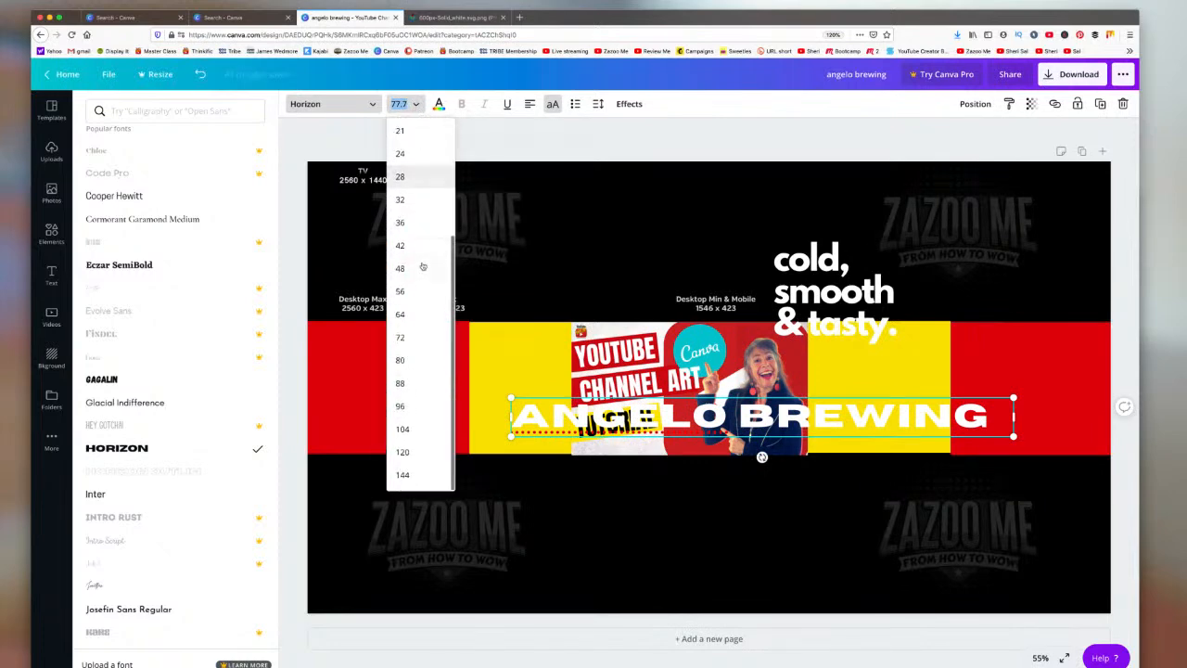
pyautogui.click(413, 268)
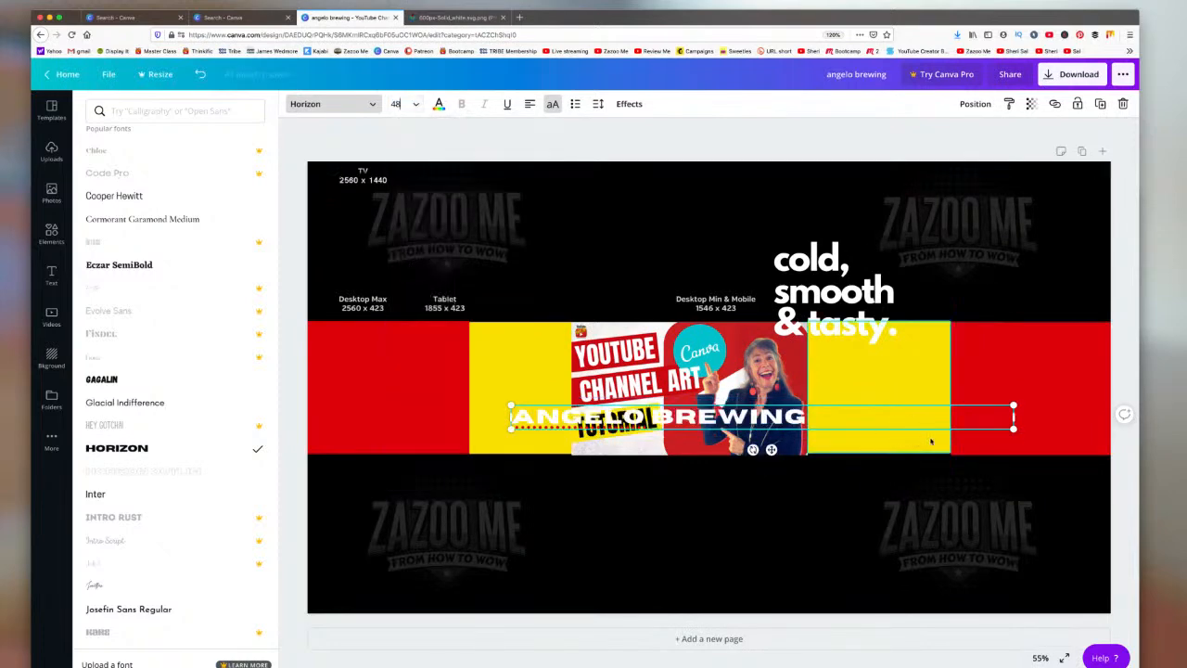
# Step: Move "ANGELO BREWING" over the yellow and red blocks beside the thumbnail and scale it down to size 46
pyautogui.moveTo(1015, 418); pyautogui.dragTo(901, 420)
pyautogui.moveTo(761, 405); pyautogui.dragTo(1048, 383)
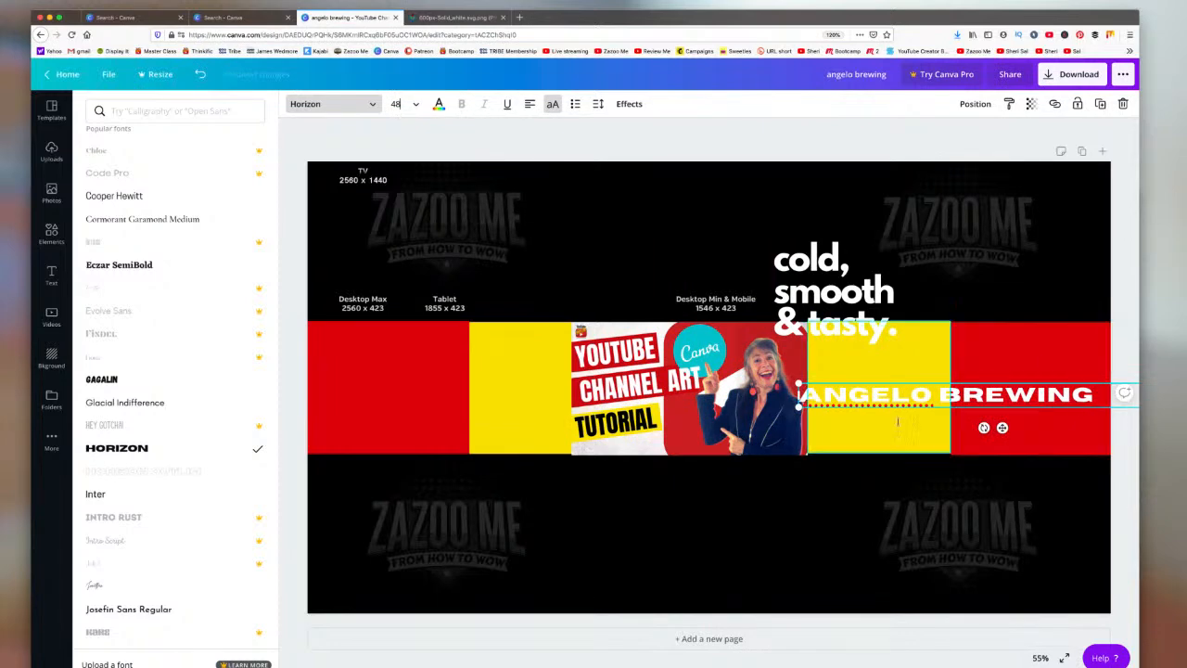
pyautogui.moveTo(799, 383)
pyautogui.mouseDown()
pyautogui.moveTo(848, 390)
pyautogui.moveTo(814, 389)
pyautogui.mouseUp()
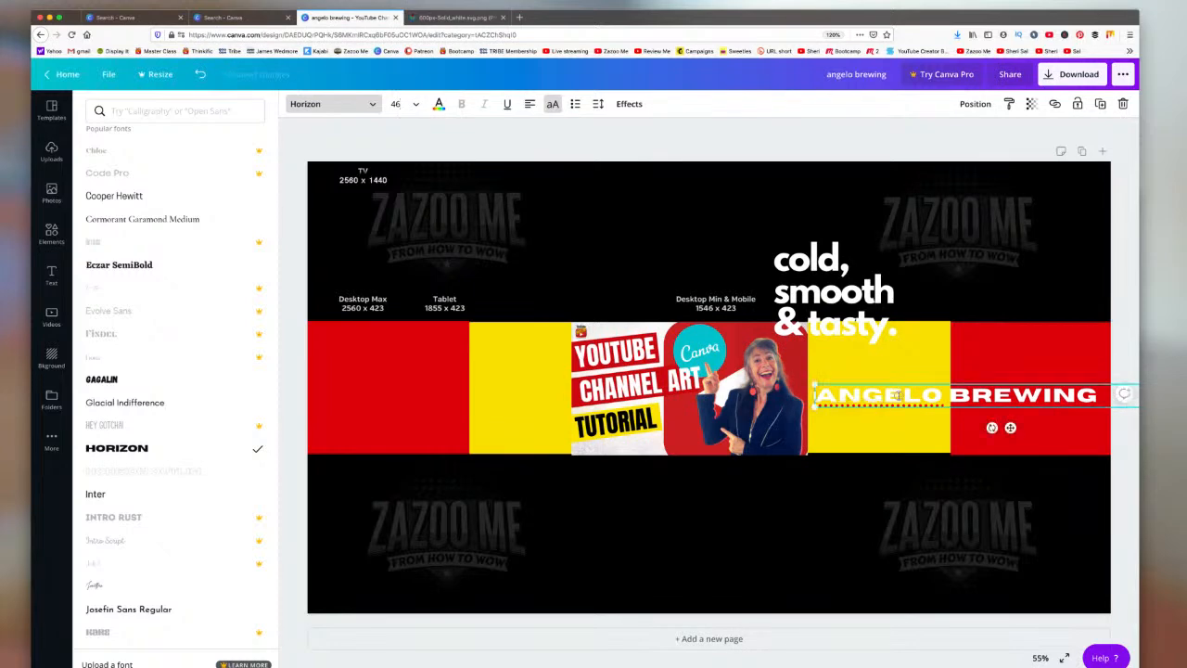
# Step: Colour only the word "ANGELO" black and nudge the text so its words split at the yellow-red boundary
pyautogui.doubleClick(937, 395)
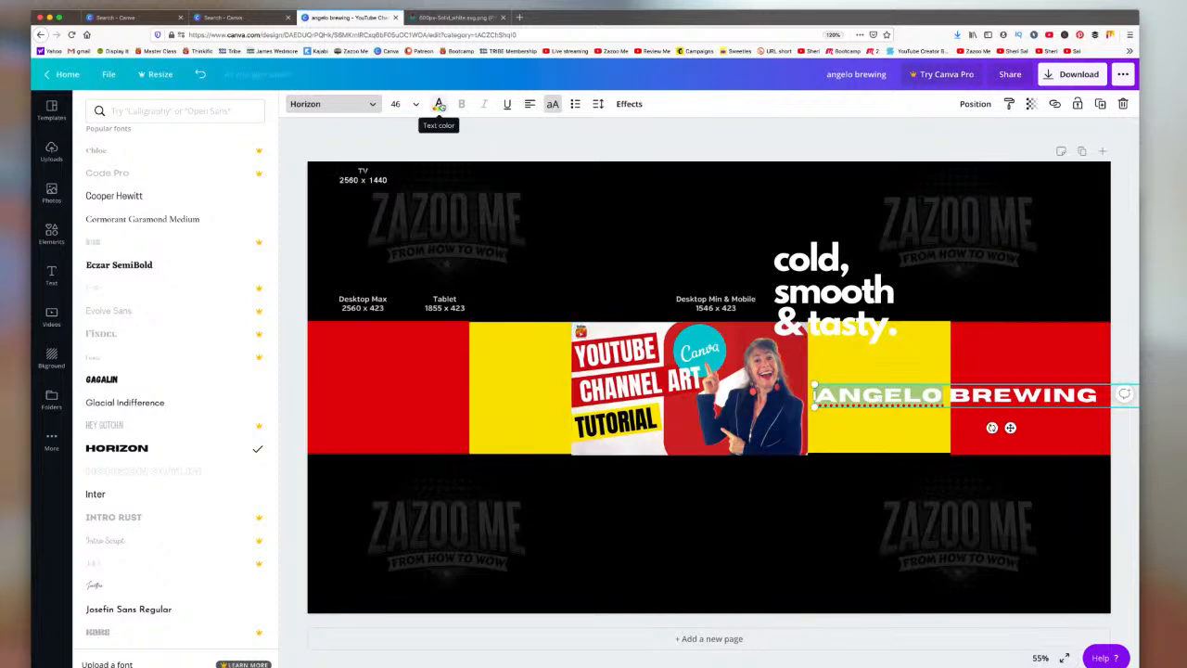
pyautogui.click(439, 104)
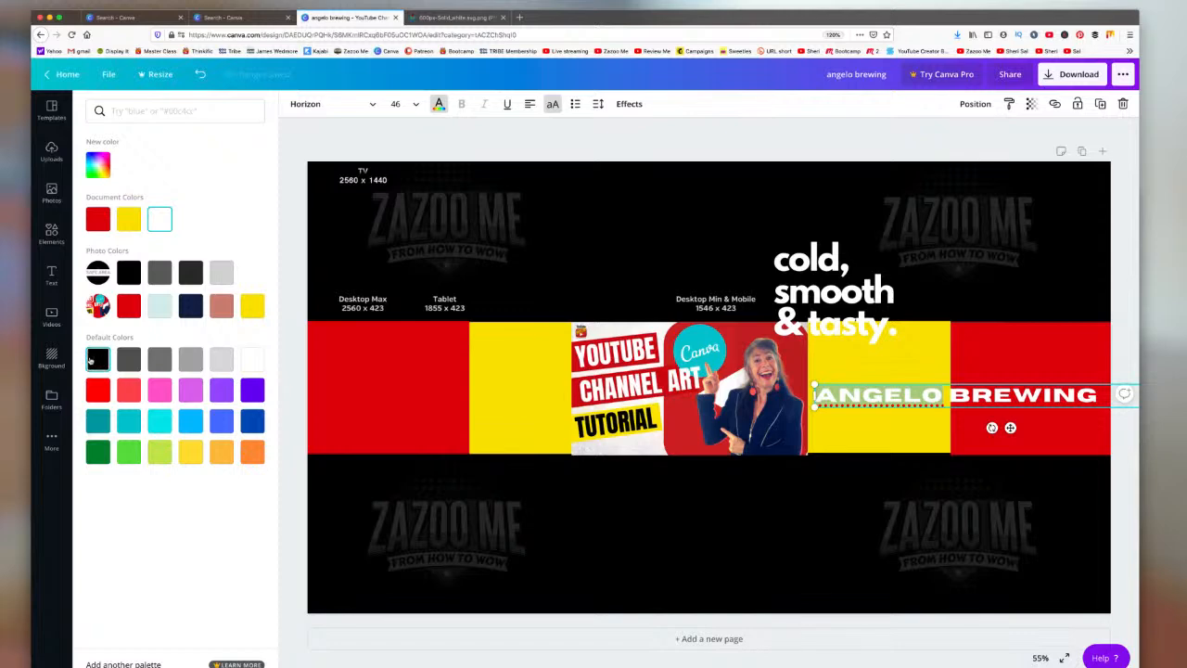
pyautogui.click(96, 360)
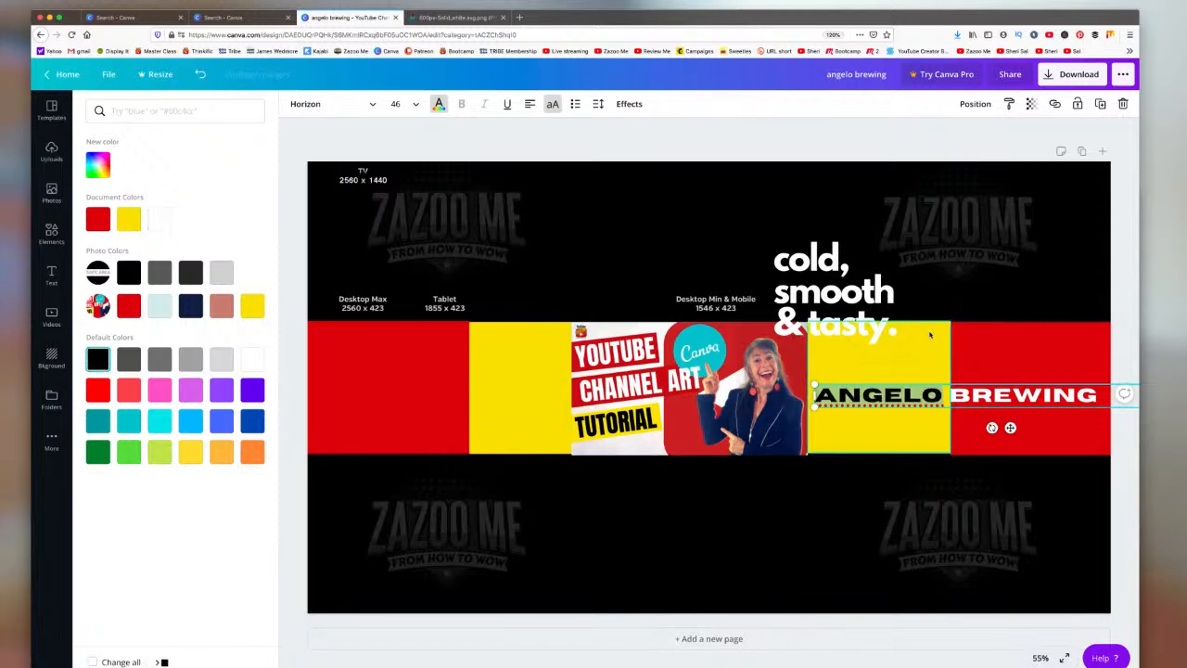
pyautogui.click(931, 334)
pyautogui.click(1046, 399)
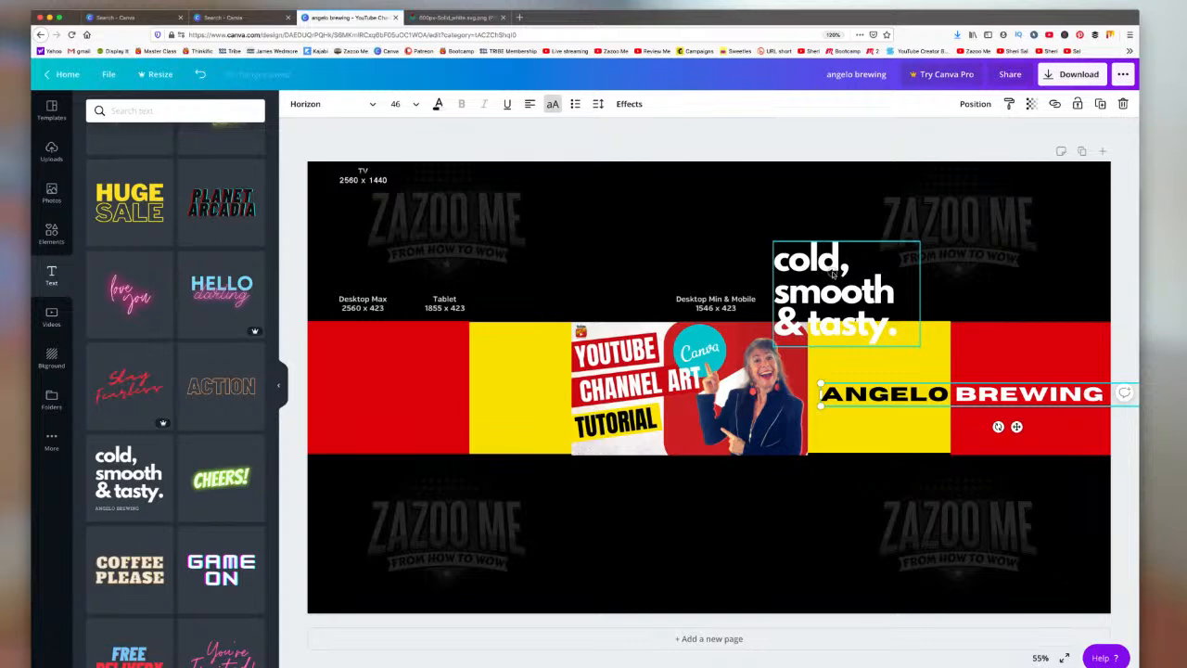
# Step: Move "cold, smooth & tasty." onto the other yellow block, replace it with "hello!" and narrow its text box to fit the block
pyautogui.moveTo(833, 273); pyautogui.dragTo(534, 371)
pyautogui.tripleClick(501, 357)
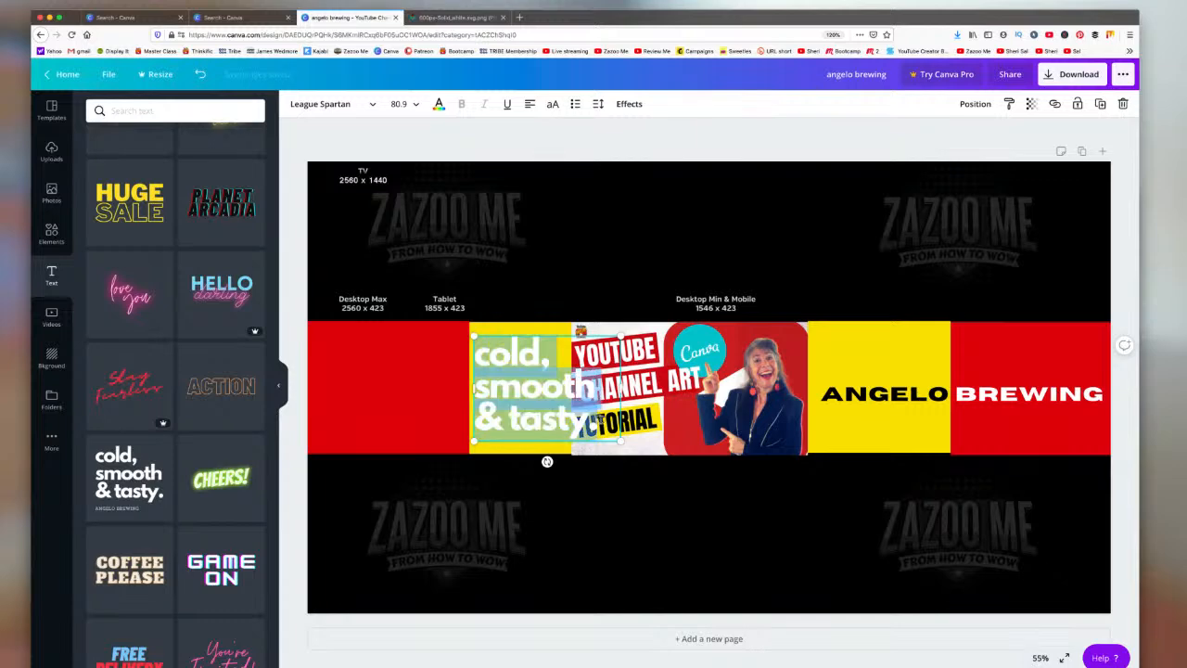
pyautogui.write('hello!')
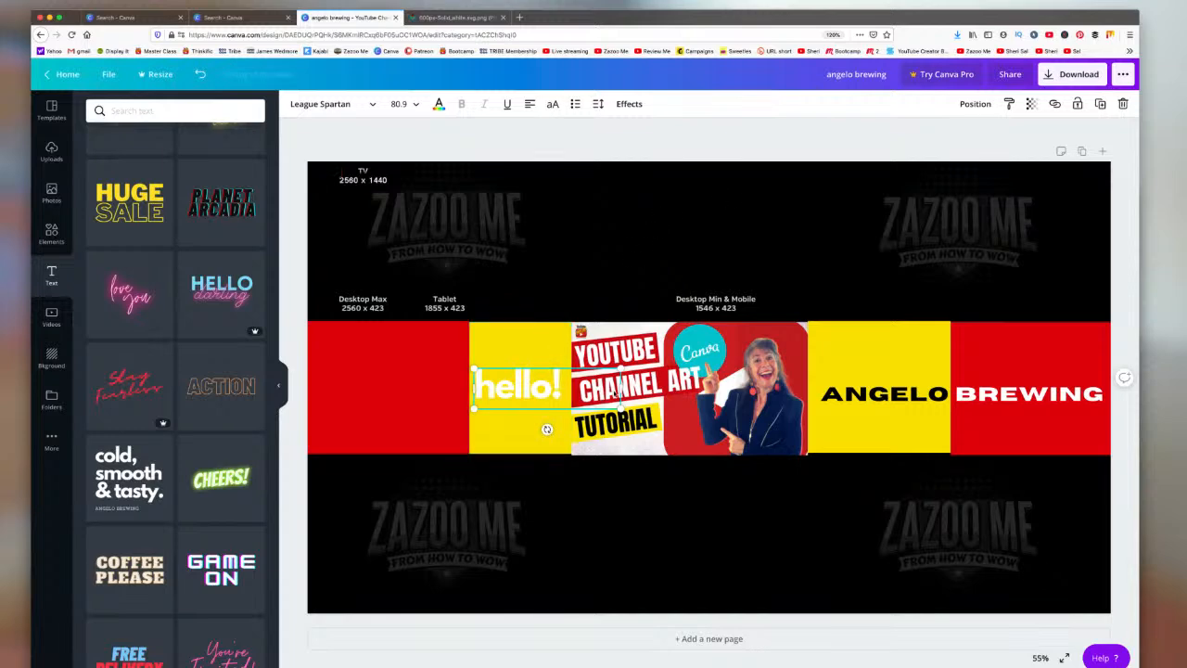
pyautogui.moveTo(620, 388); pyautogui.dragTo(565, 387)
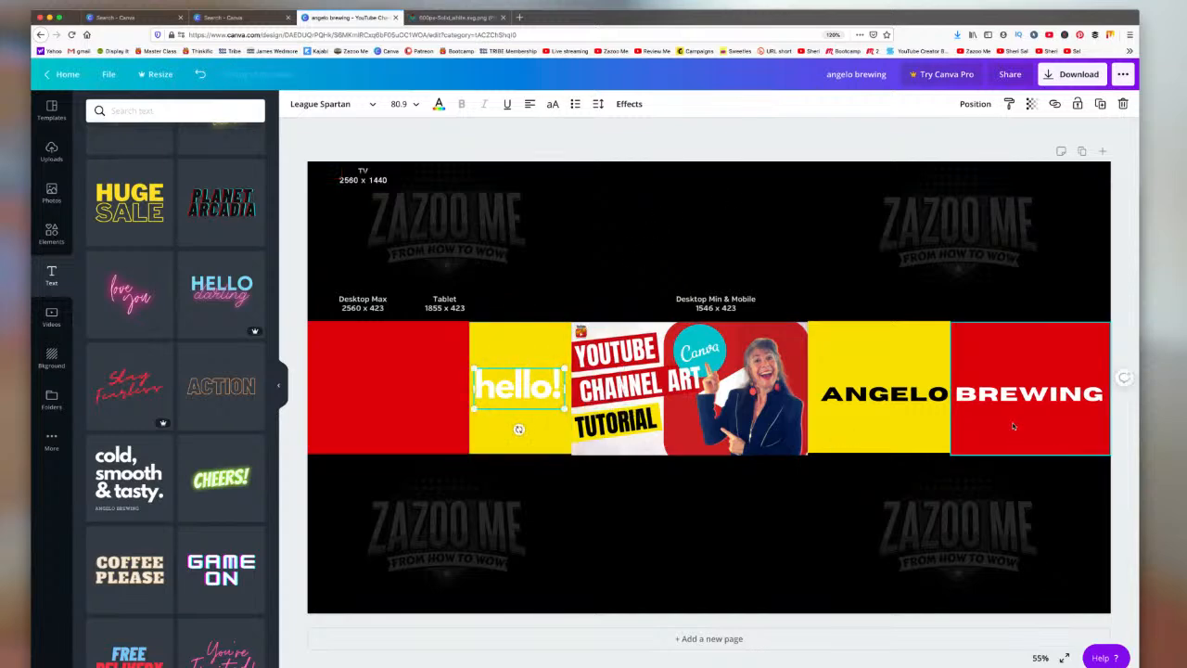
pyautogui.click(542, 341)
pyautogui.moveTo(543, 341)
pyautogui.mouseDown()
pyautogui.moveTo(703, 341)
pyautogui.moveTo(543, 345)
pyautogui.mouseUp()
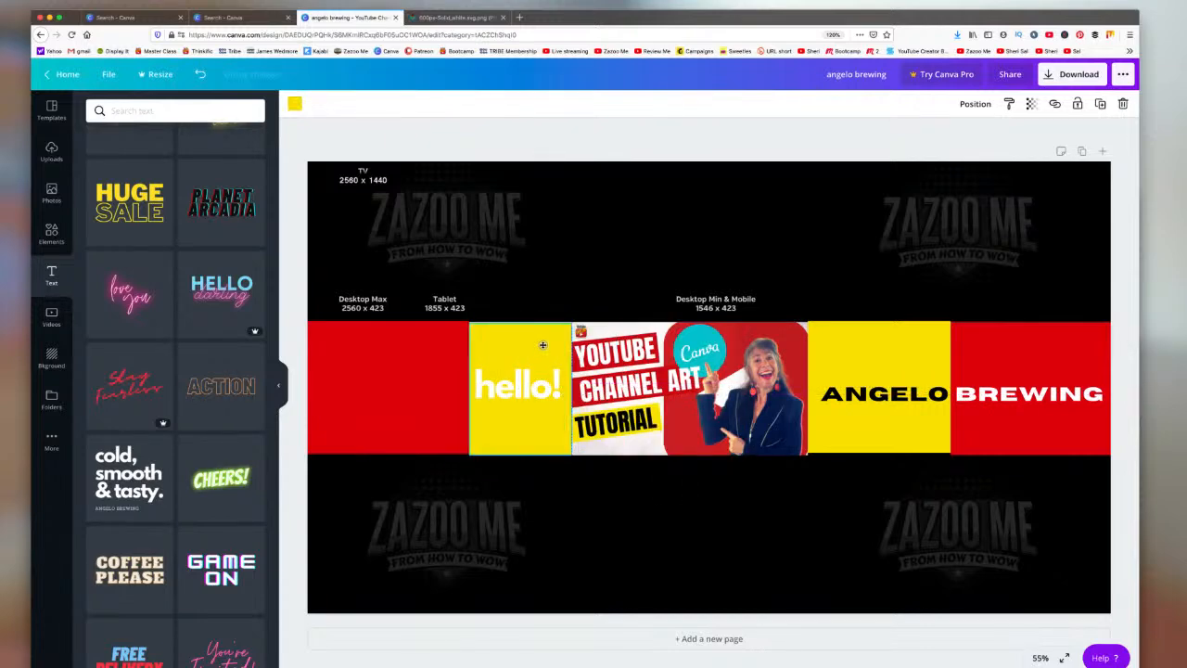
# Step: Try green, yellow, orange, purple, magenta and red text colours on "hello!", ending with red
pyautogui.click(520, 385)
pyautogui.click(440, 104)
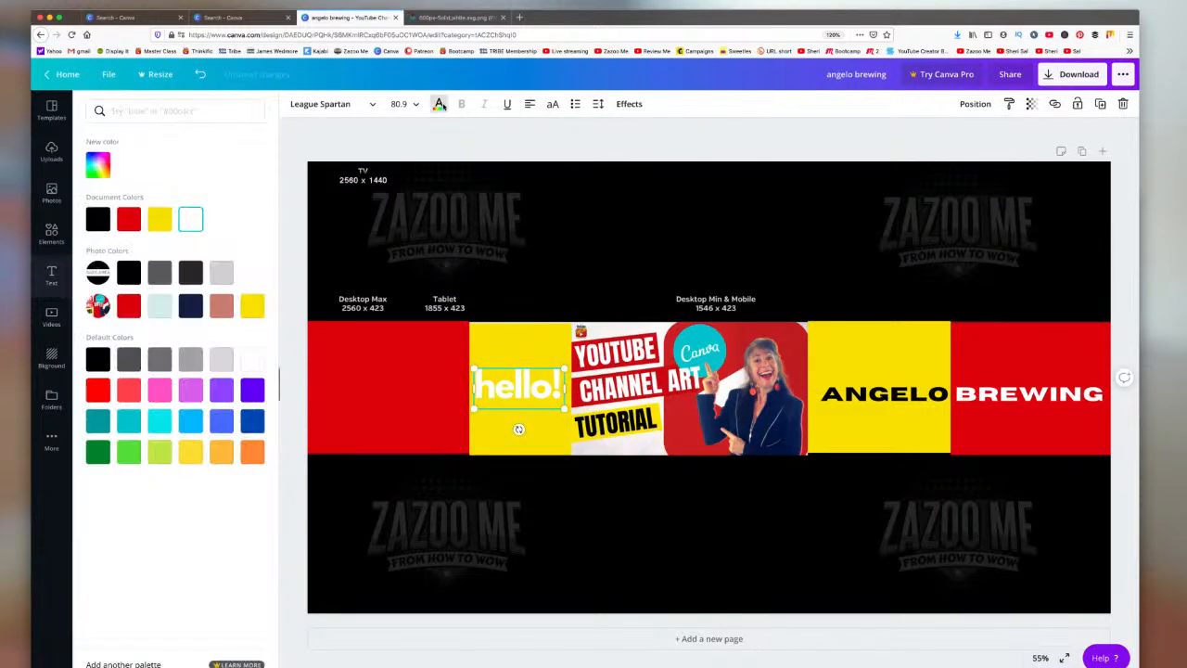
pyautogui.click(94, 451)
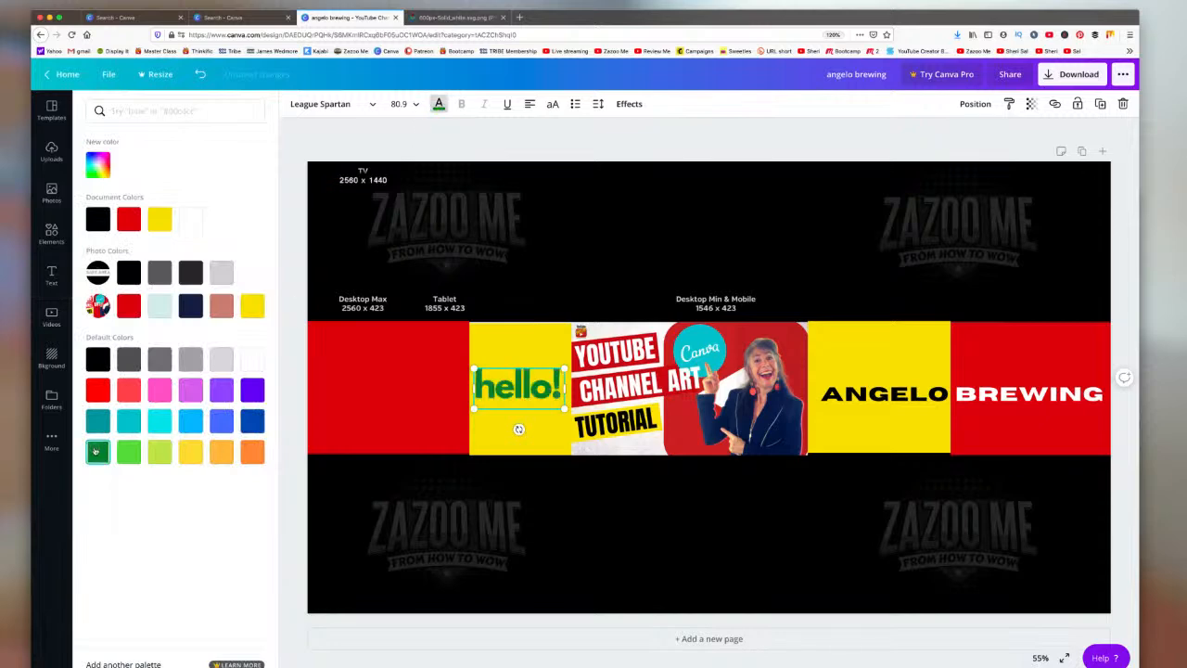
pyautogui.click(194, 455)
pyautogui.click(221, 455)
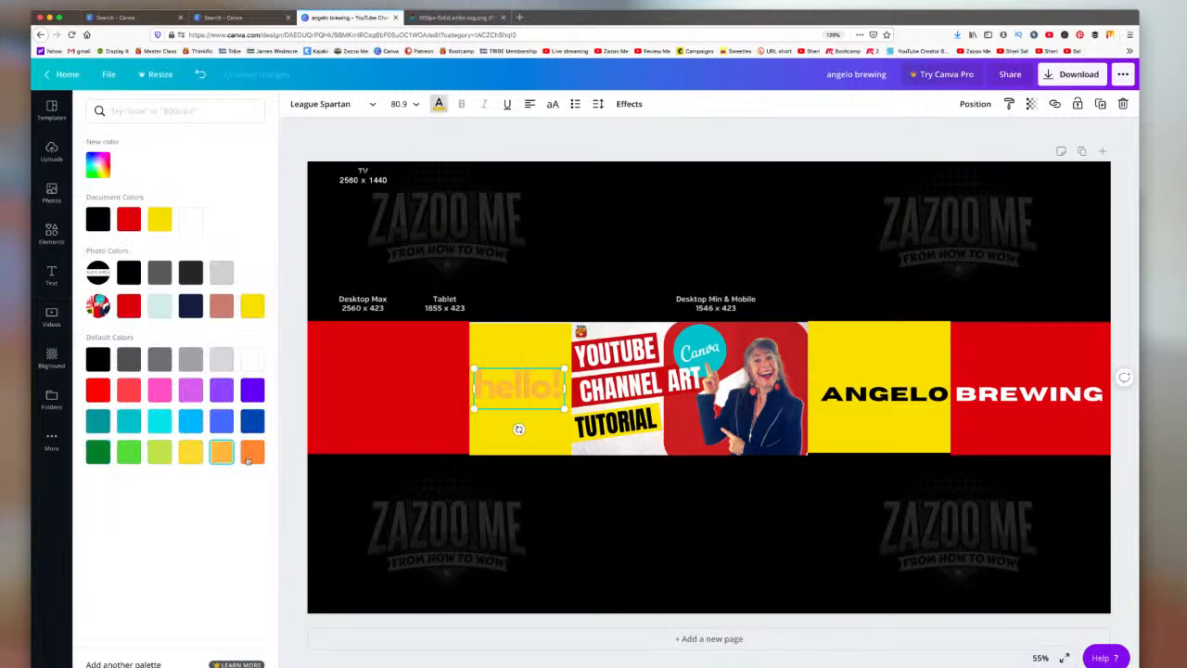
pyautogui.click(252, 452)
pyautogui.click(255, 392)
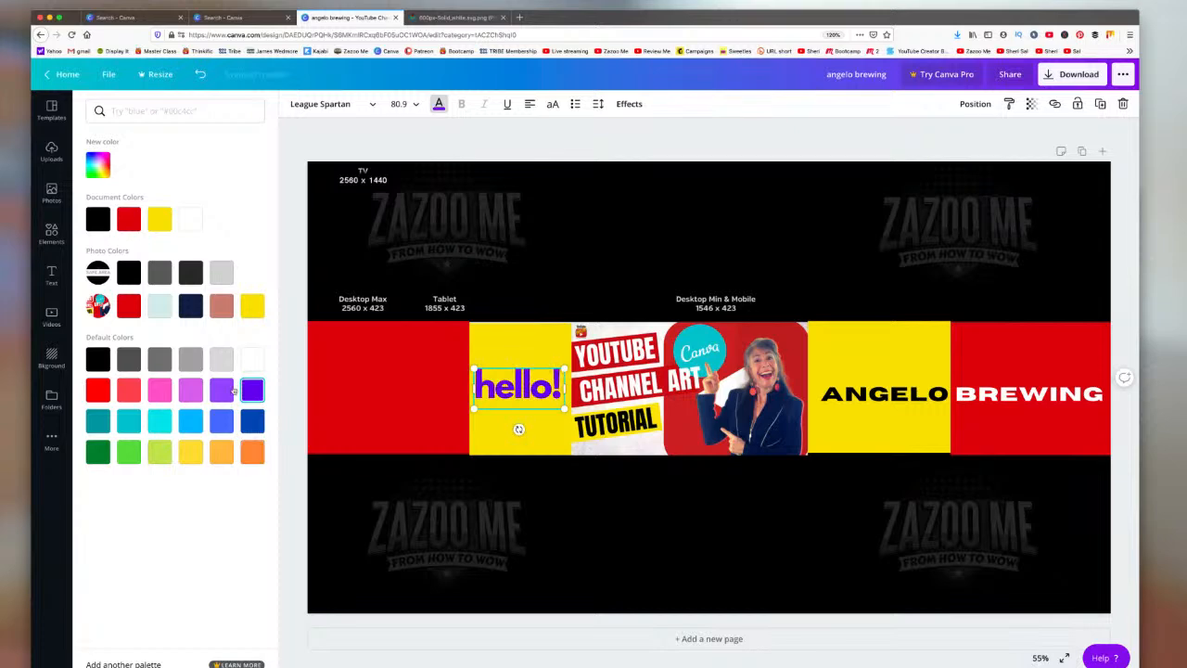
pyautogui.click(229, 392)
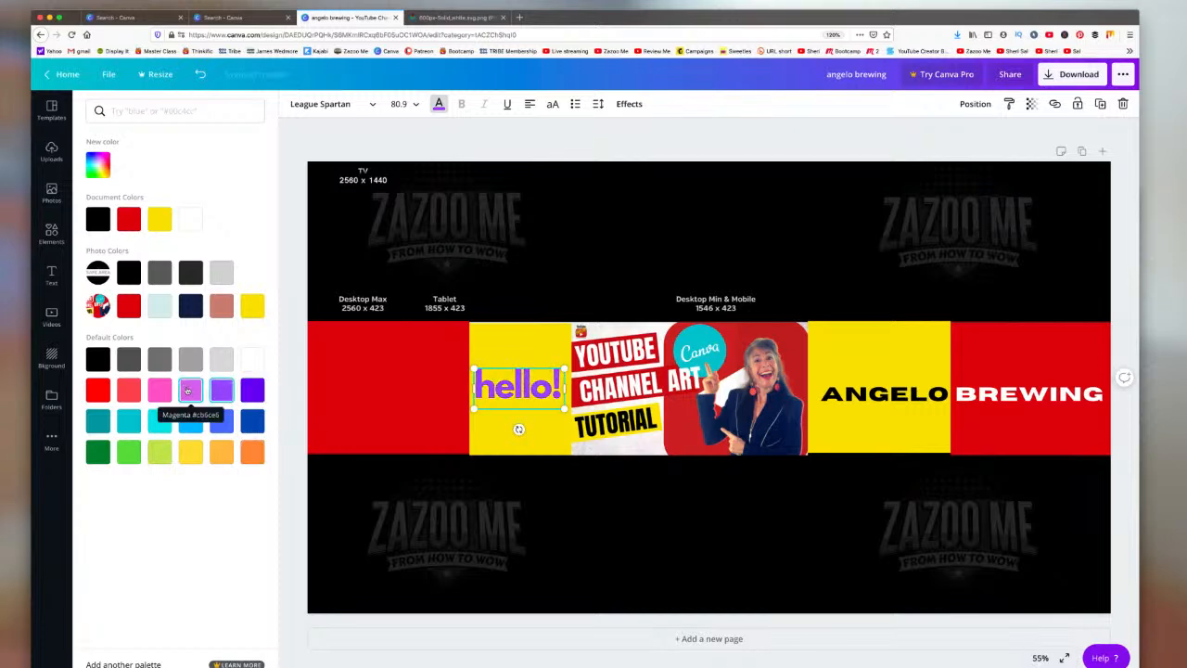
pyautogui.click(188, 391)
pyautogui.click(120, 395)
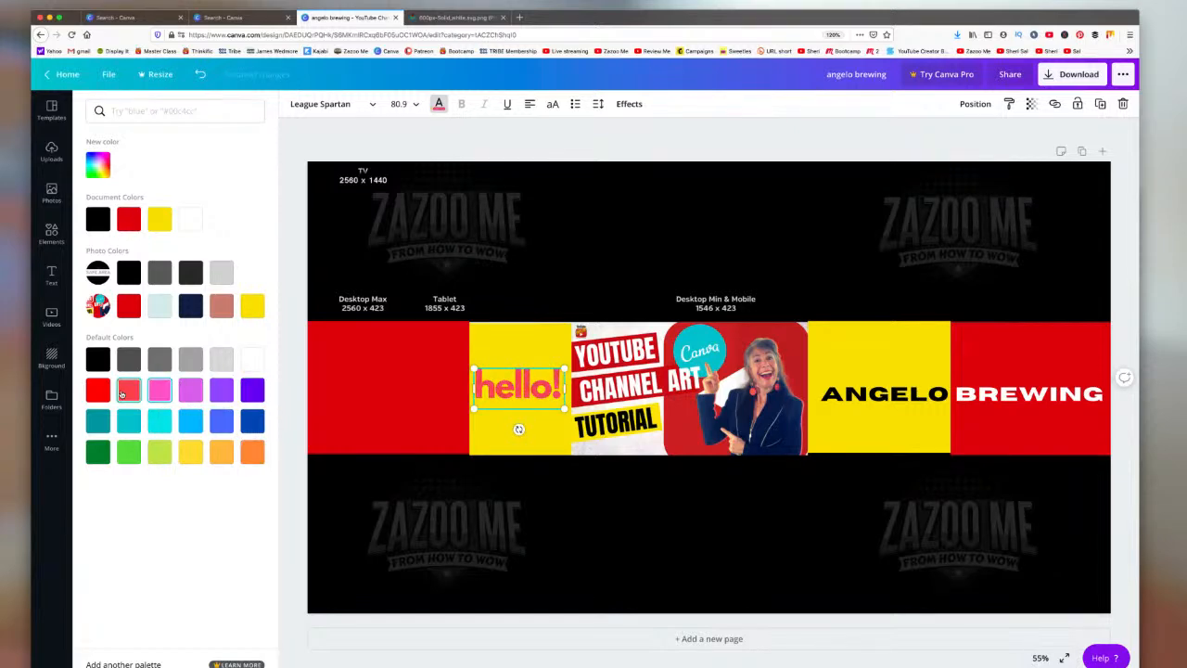
pyautogui.click(100, 391)
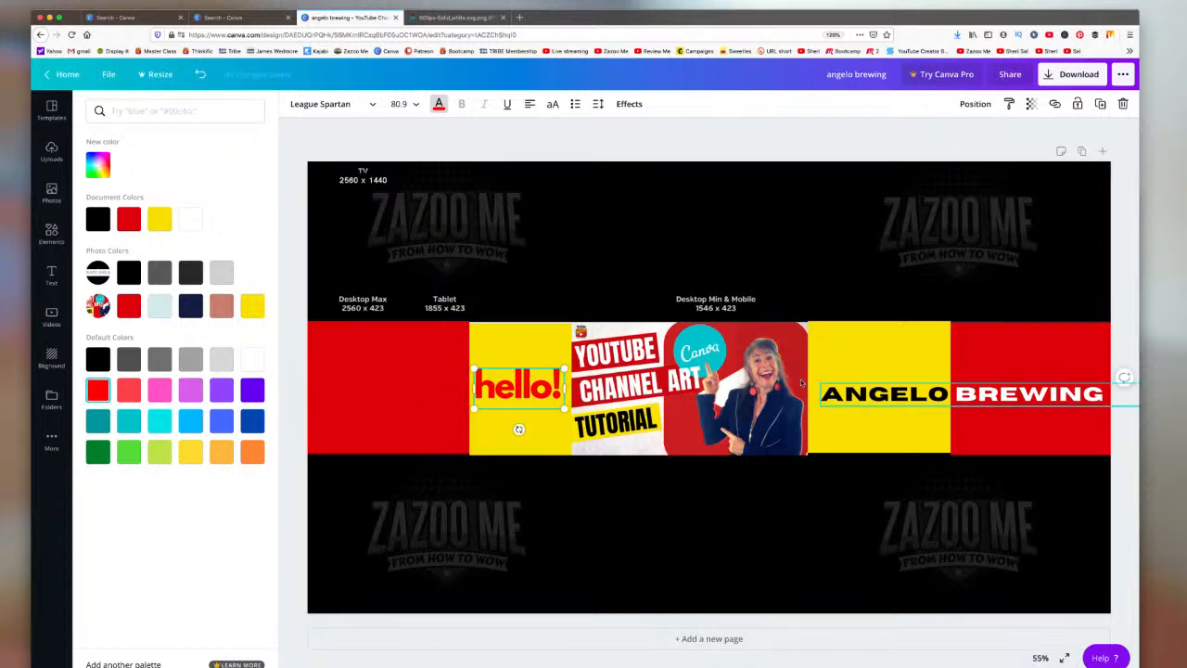
# Step: Lower "hello!" slightly within its yellow block and try purple, magenta and pink text colours on it
pyautogui.moveTo(524, 388)
pyautogui.mouseDown()
pyautogui.moveTo(524, 345)
pyautogui.moveTo(526, 402)
pyautogui.mouseUp()
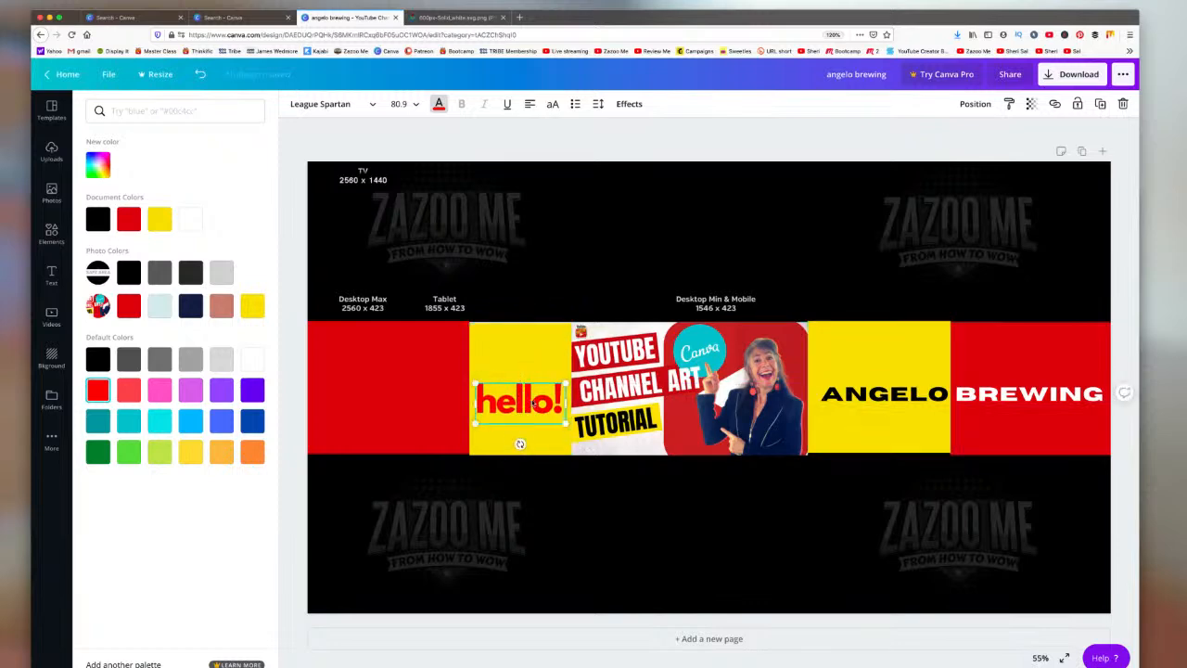
pyautogui.click(251, 391)
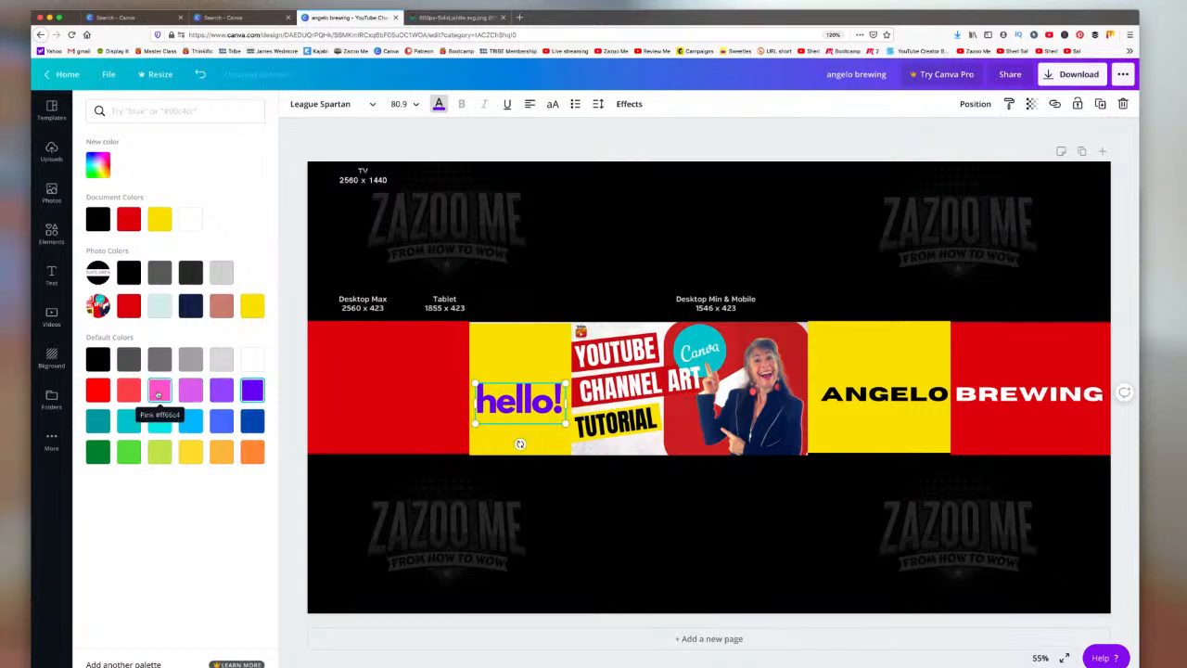
pyautogui.click(157, 394)
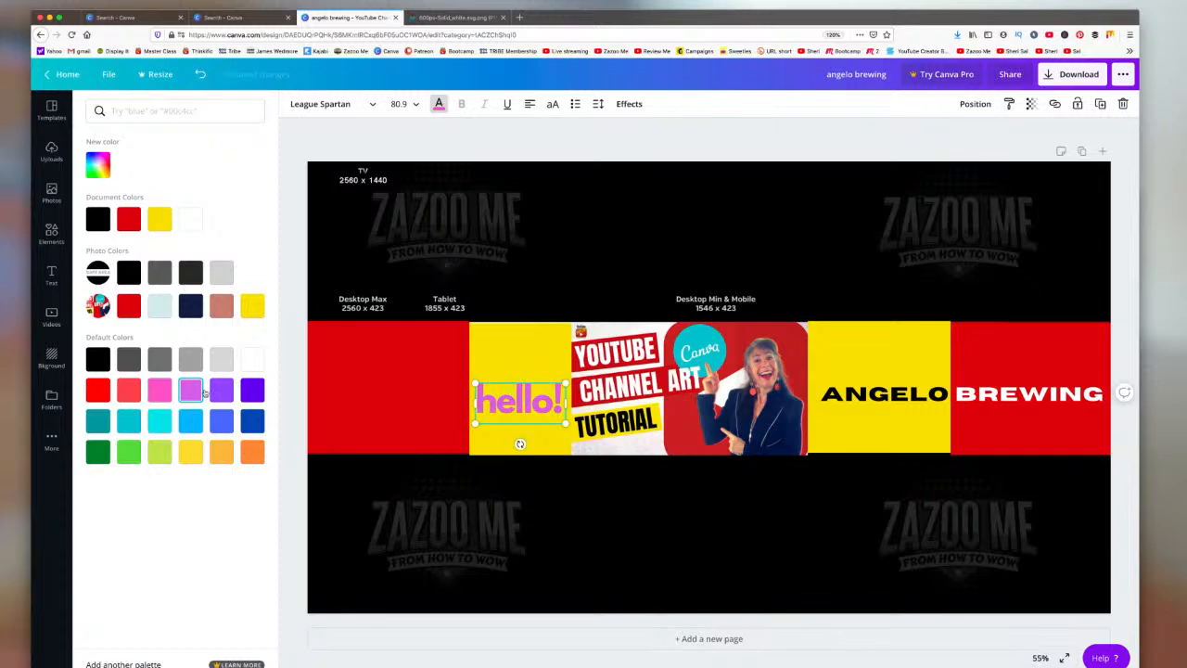
pyautogui.click(223, 393)
pyautogui.click(190, 393)
# Step: Recolour the yellow block behind "hello!" to pink
pyautogui.click(511, 351)
pyautogui.click(294, 104)
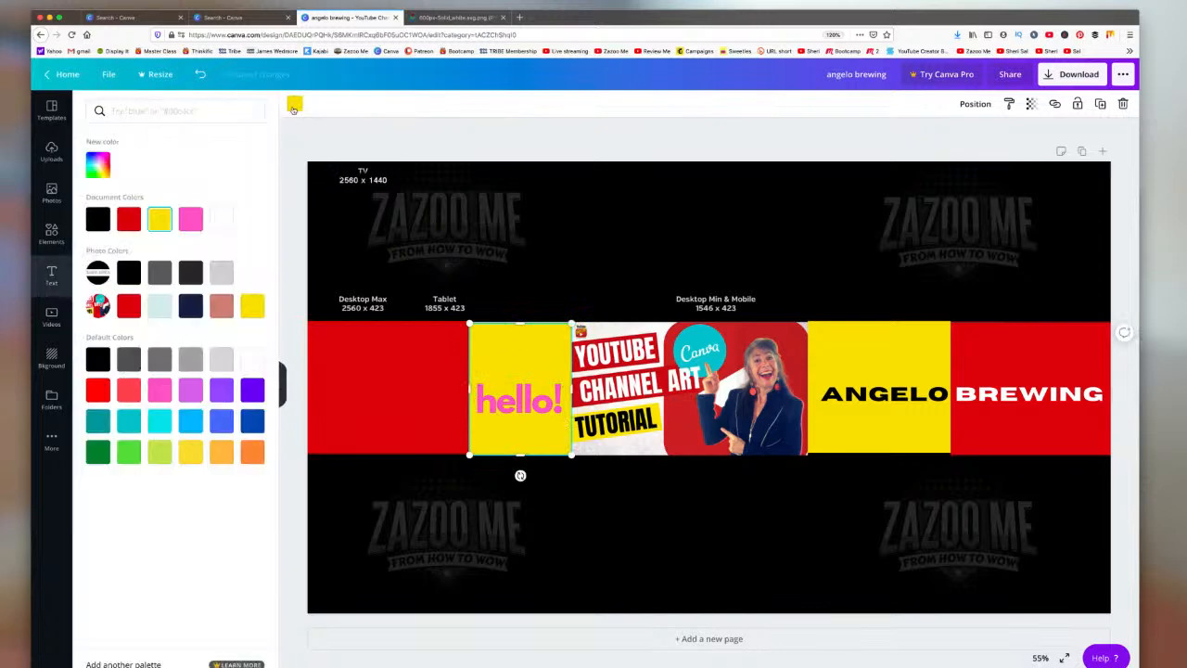
pyautogui.click(161, 392)
# Step: Try magenta and purple shades on "hello!", settle on yellow text, and raise it slightly within the pink block
pyautogui.doubleClick(504, 397)
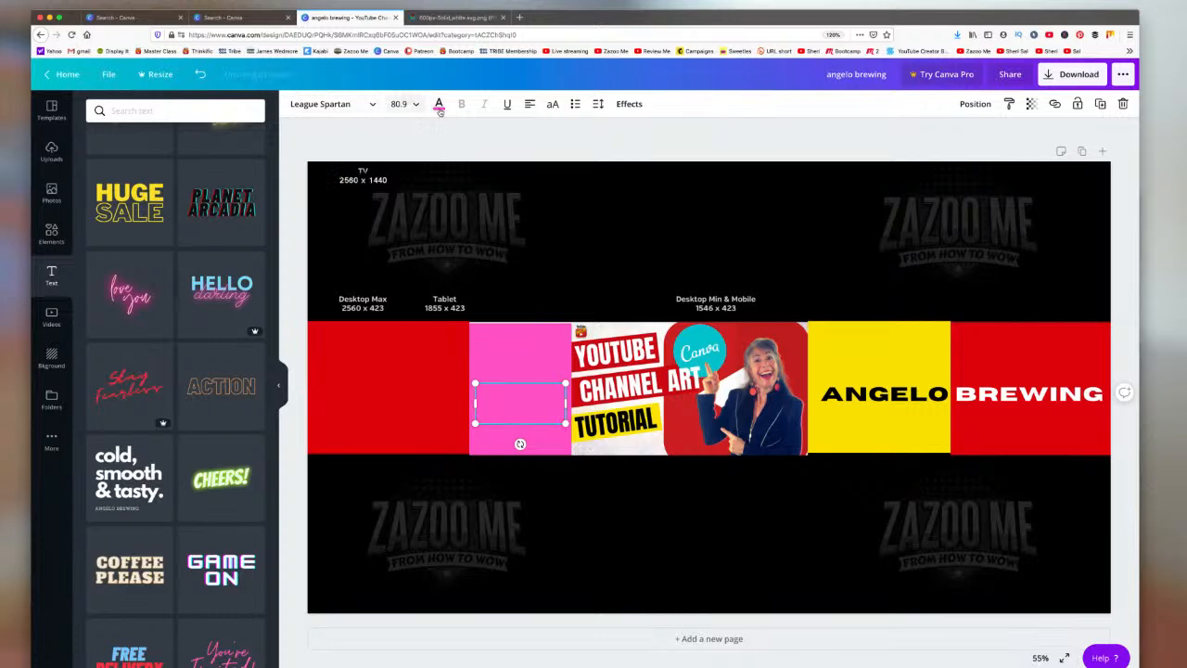
pyautogui.click(438, 104)
pyautogui.click(191, 391)
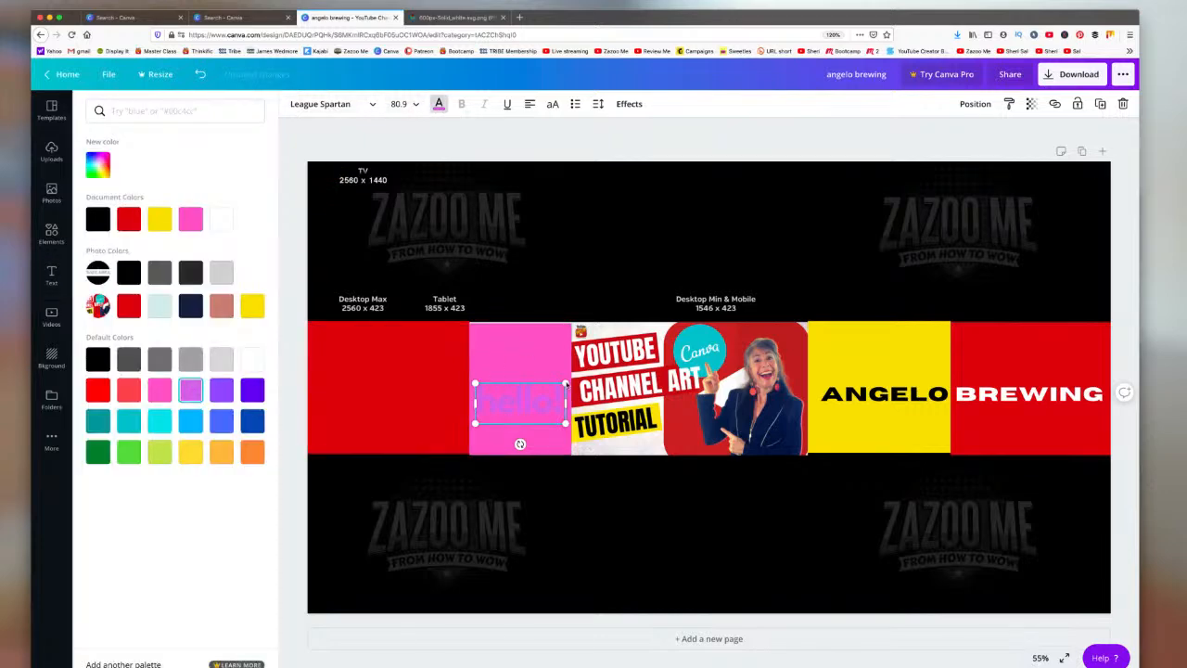
pyautogui.click(221, 390)
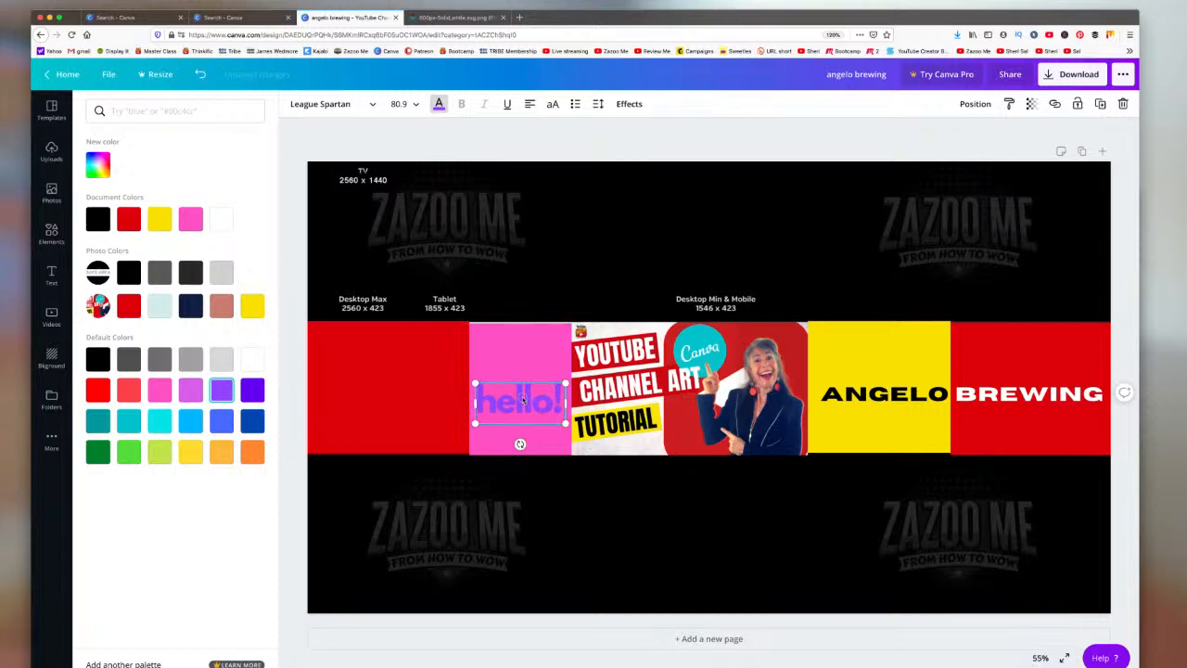
pyautogui.moveTo(523, 403); pyautogui.dragTo(523, 395)
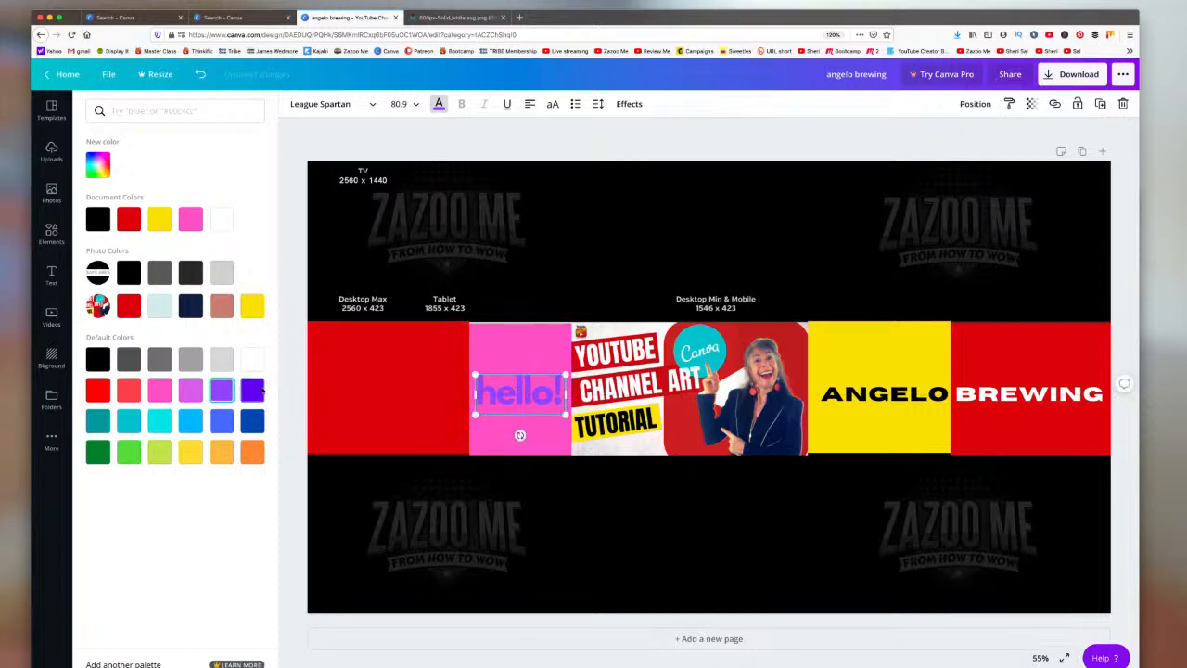
pyautogui.click(260, 391)
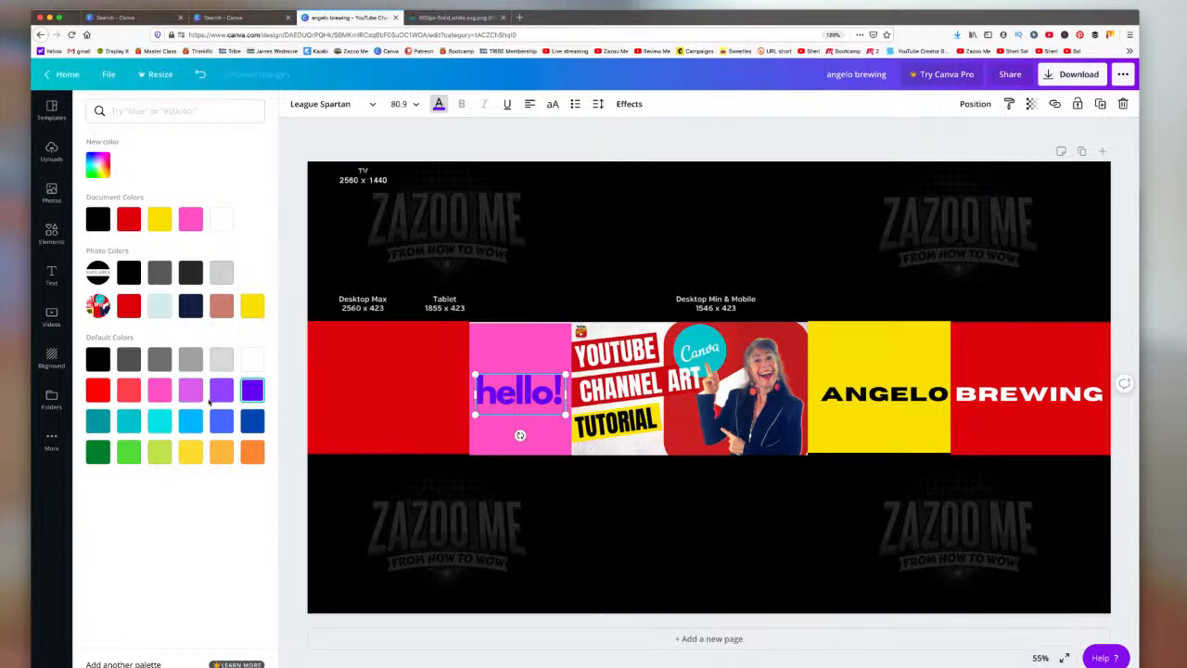
pyautogui.click(188, 423)
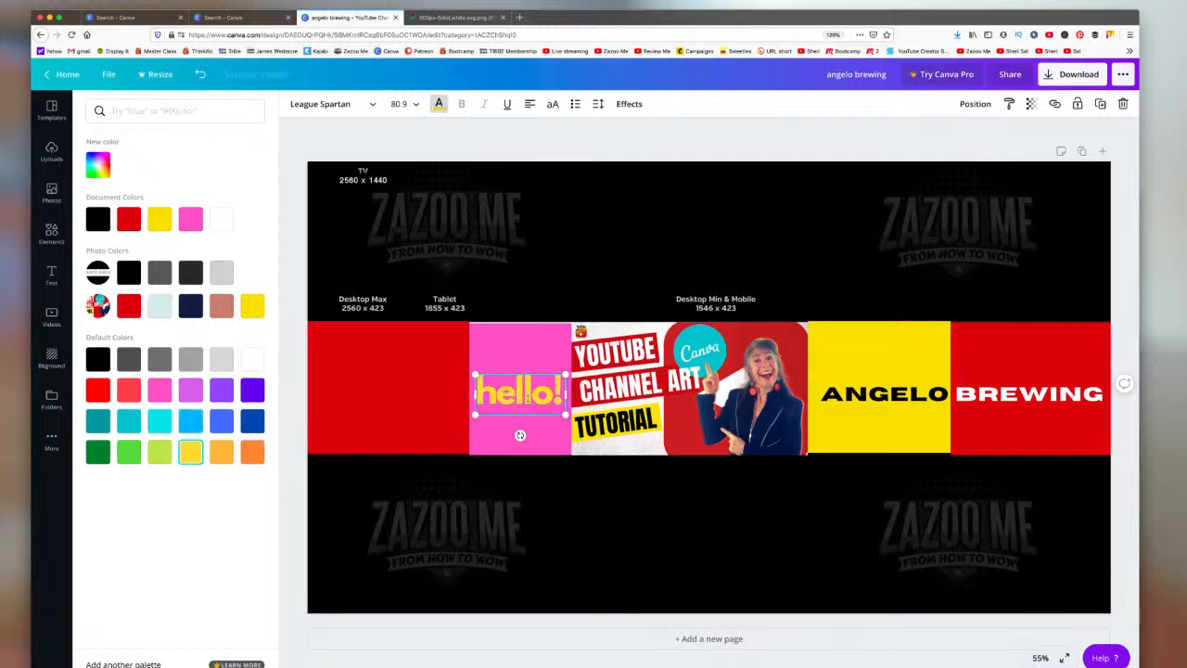
pyautogui.click(779, 389)
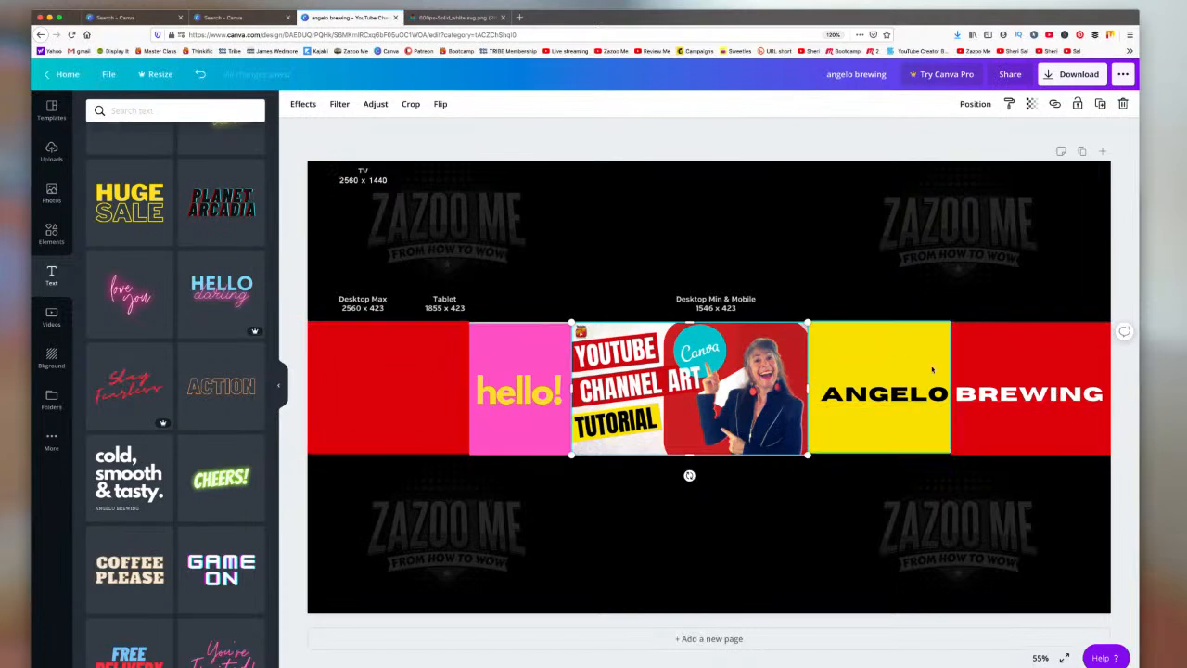
pyautogui.click(1088, 355)
pyautogui.click(417, 366)
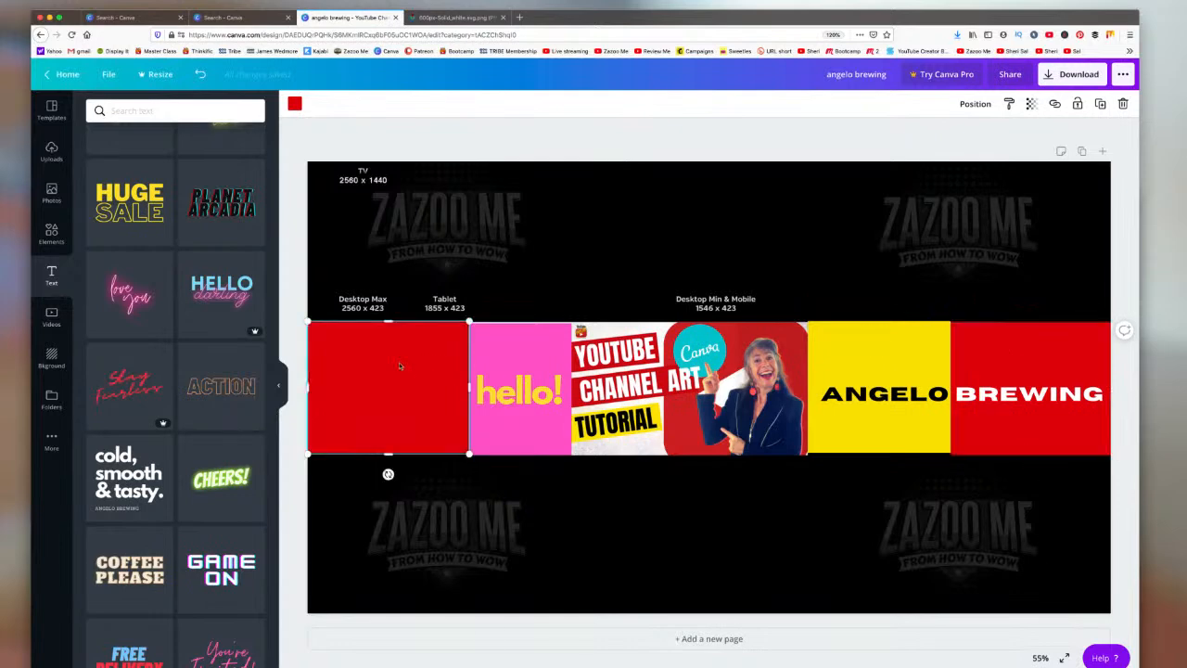
# Step: Move "hello!" into the black TV-only area above the coloured blocks and enlarge it to size 232
pyautogui.click(475, 393)
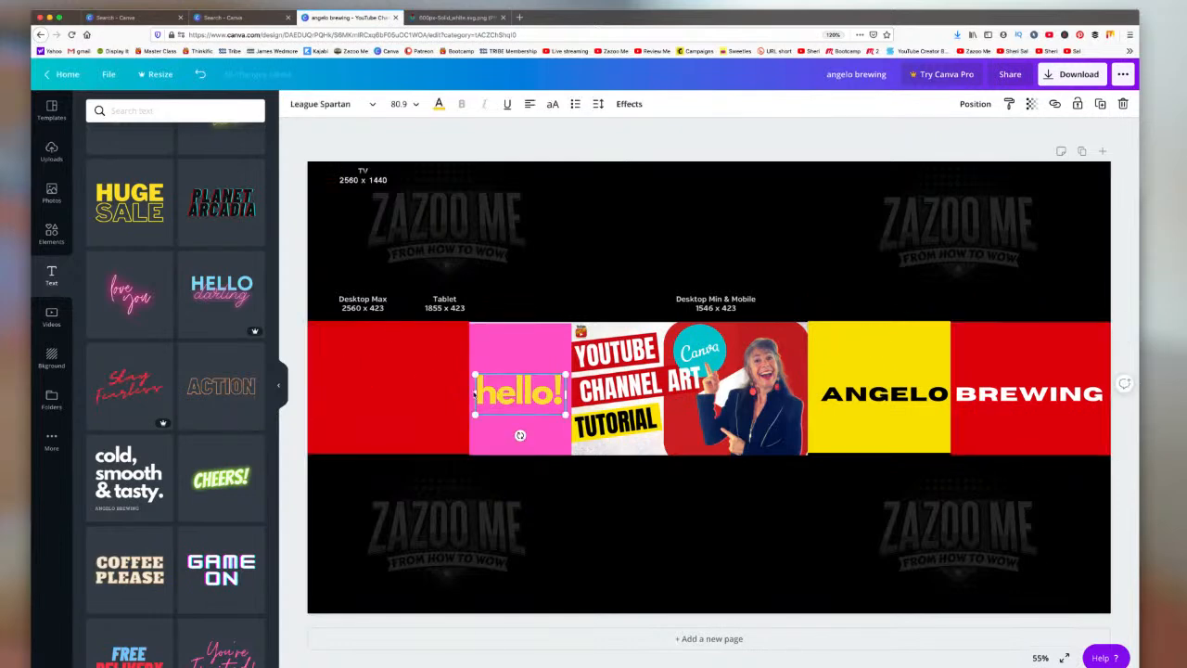
pyautogui.moveTo(506, 398); pyautogui.dragTo(409, 204)
pyautogui.click(991, 397)
pyautogui.click(397, 378)
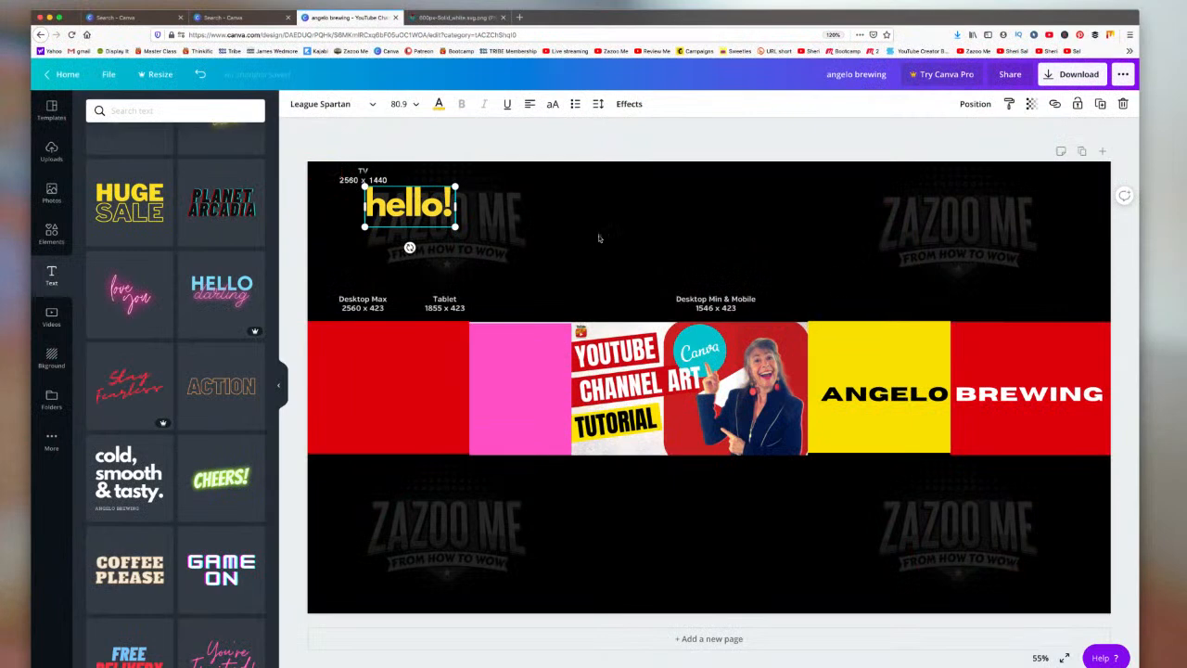
pyautogui.click(741, 264)
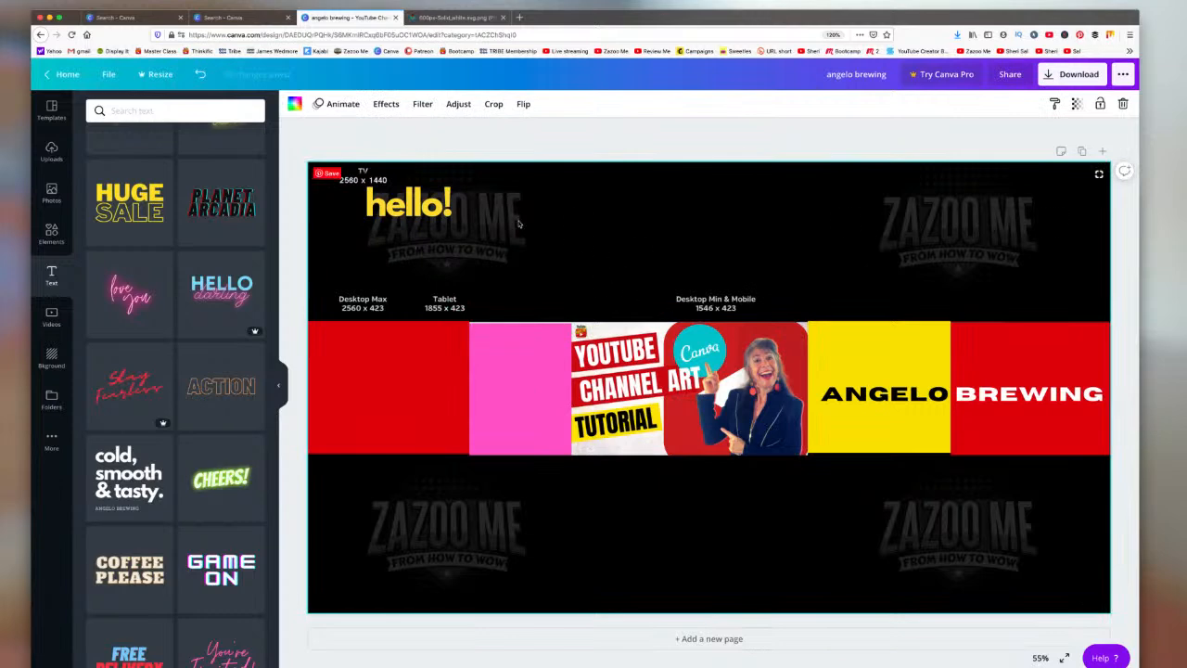
pyautogui.moveTo(447, 215); pyautogui.dragTo(610, 294)
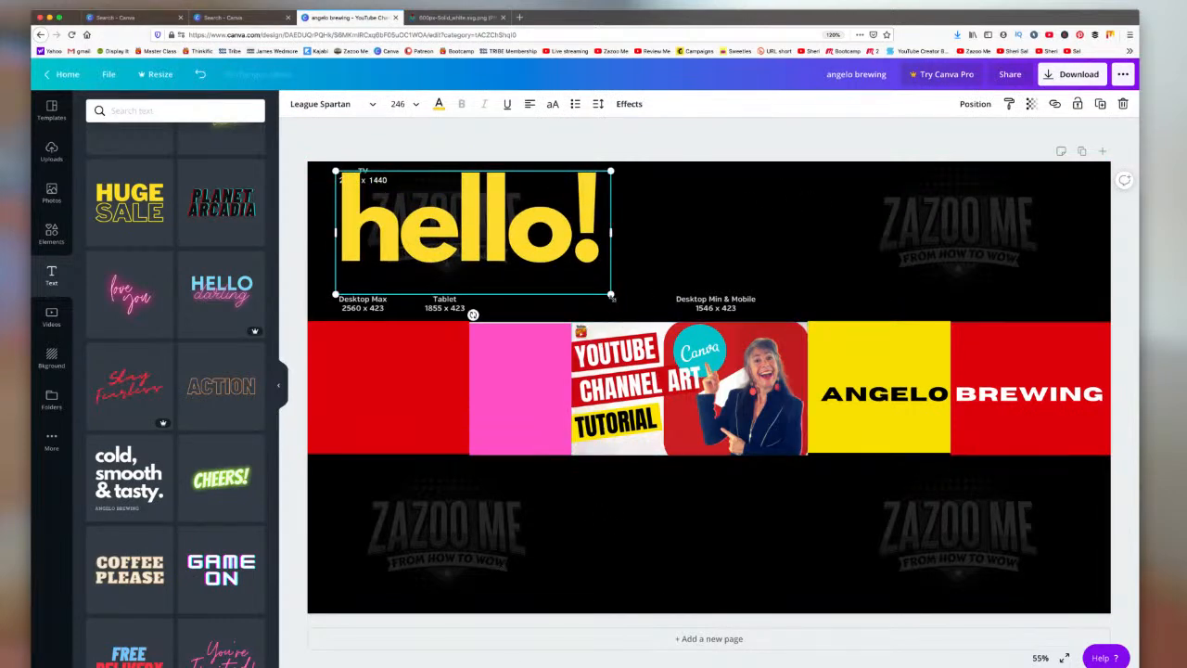
pyautogui.moveTo(610, 294)
pyautogui.mouseDown()
pyautogui.moveTo(641, 308)
pyautogui.moveTo(596, 287)
pyautogui.mouseUp()
pyautogui.doubleClick(500, 241)
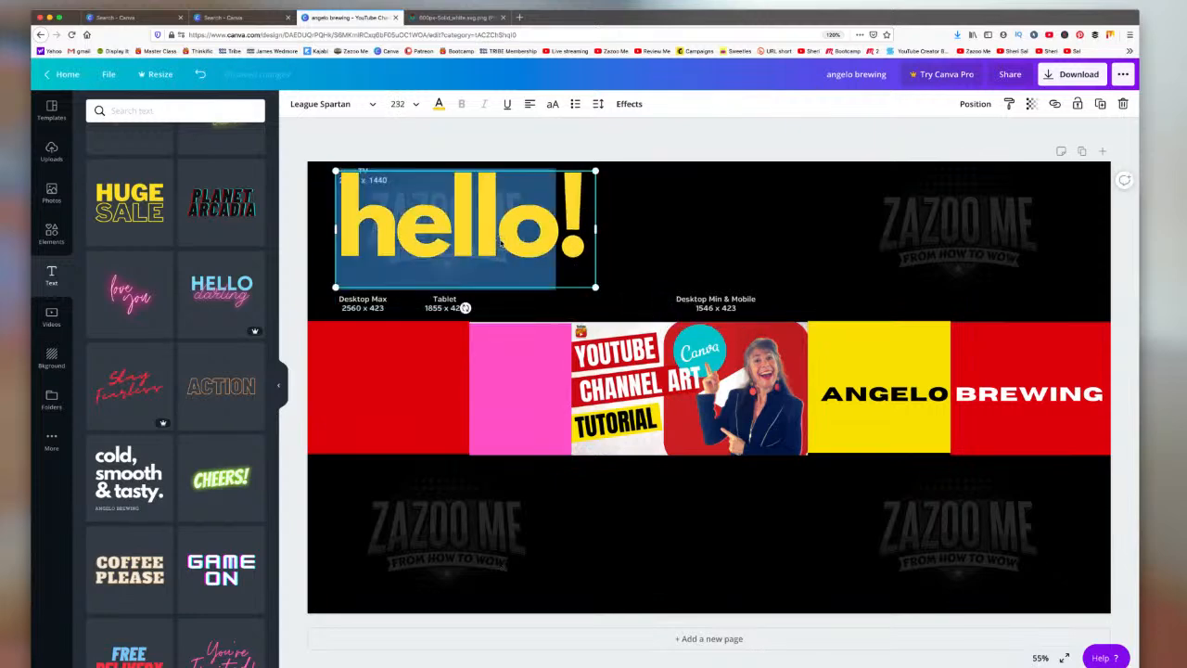
pyautogui.write('wwww.!')
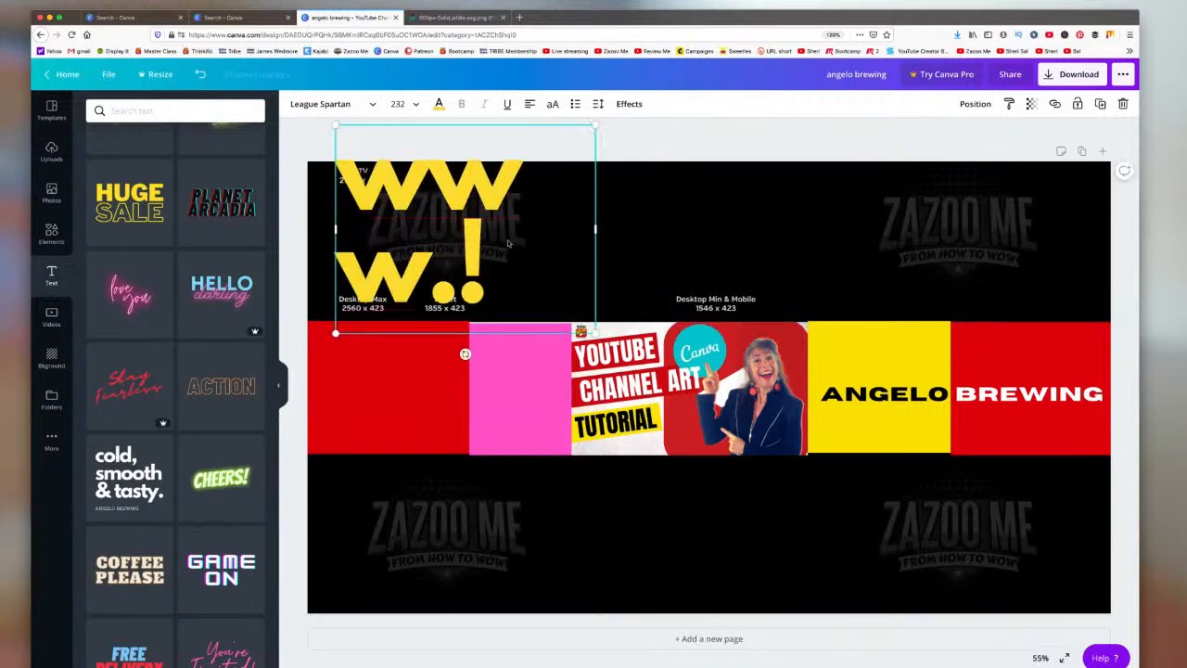
pyautogui.moveTo(597, 229); pyautogui.dragTo(980, 229)
pyautogui.moveTo(639, 239); pyautogui.dragTo(720, 248)
pyautogui.write('xsx')
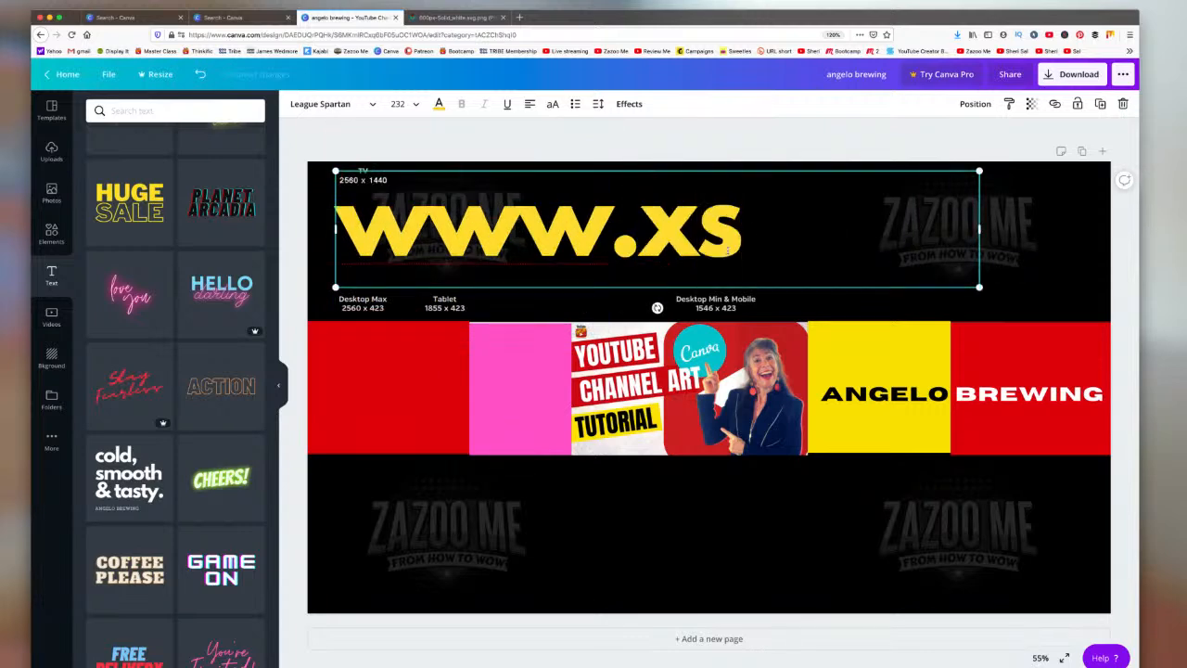
pyautogui.press('BackSpace')
pyautogui.press('BackSpace')
pyautogui.press('BackSpace')
pyautogui.write('zazoo me')
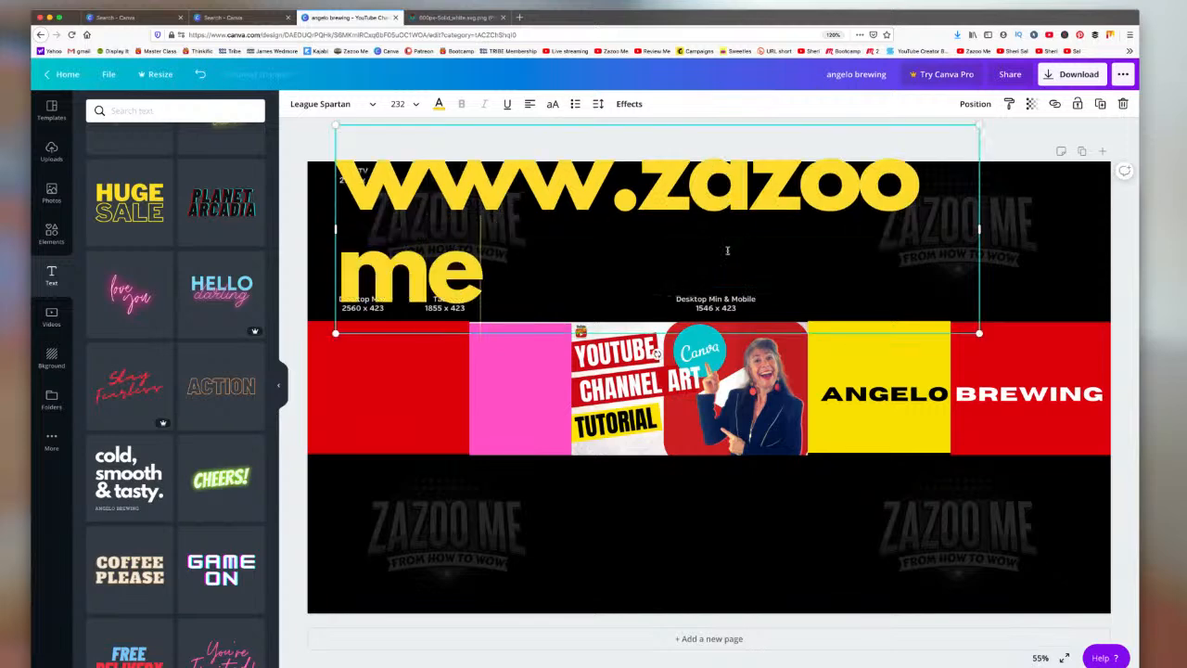
pyautogui.click(929, 200)
pyautogui.write('.')
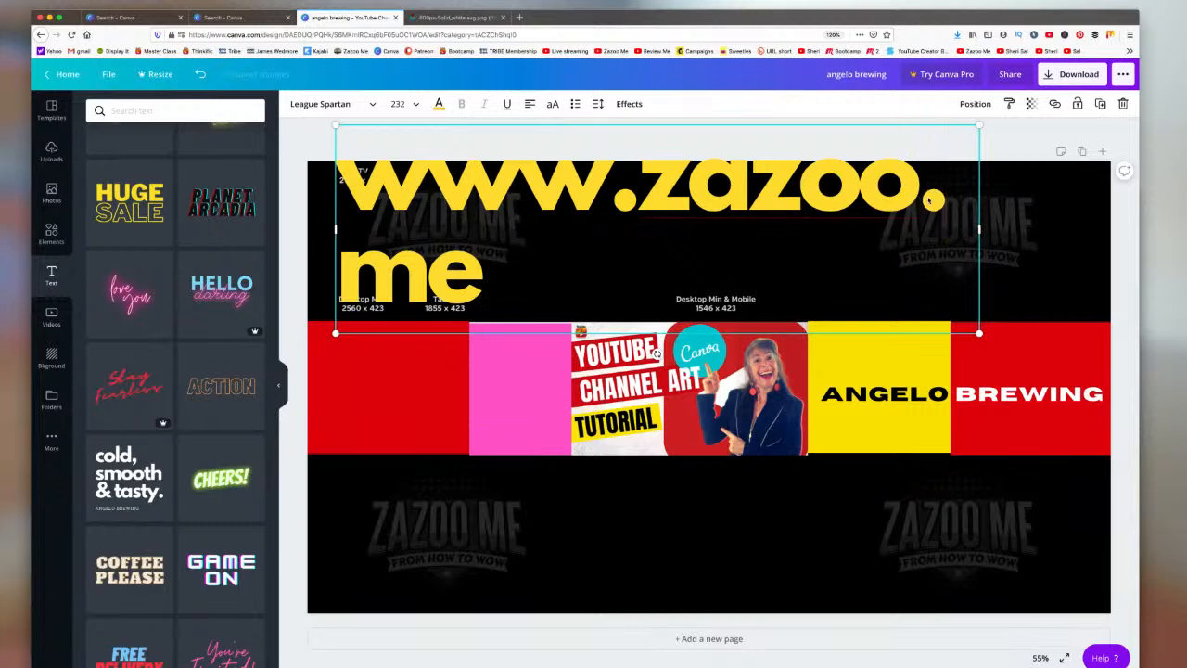
pyautogui.moveTo(979, 332); pyautogui.dragTo(816, 170)
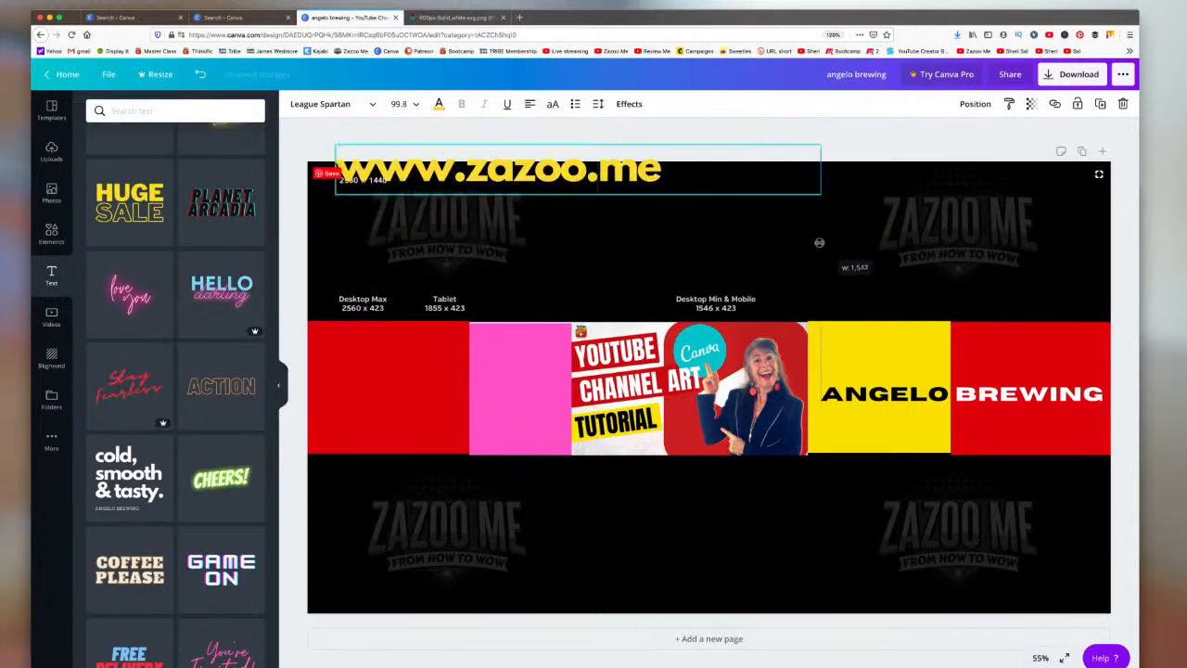
pyautogui.moveTo(494, 141); pyautogui.dragTo(484, 185)
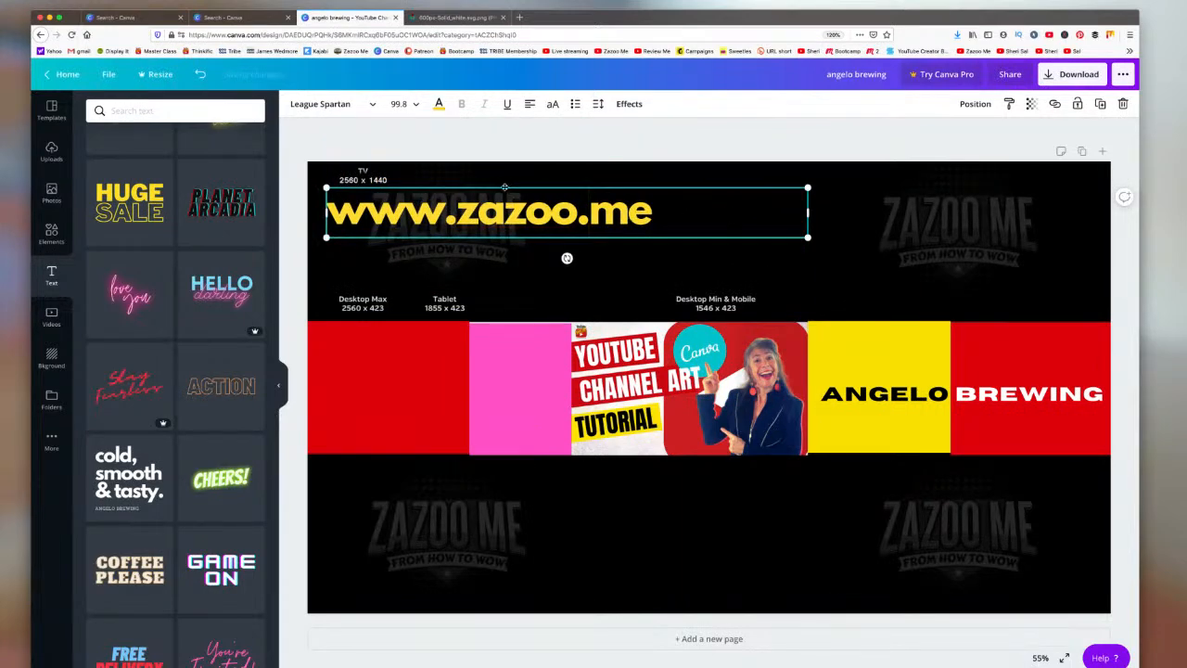
pyautogui.moveTo(505, 187); pyautogui.dragTo(881, 524)
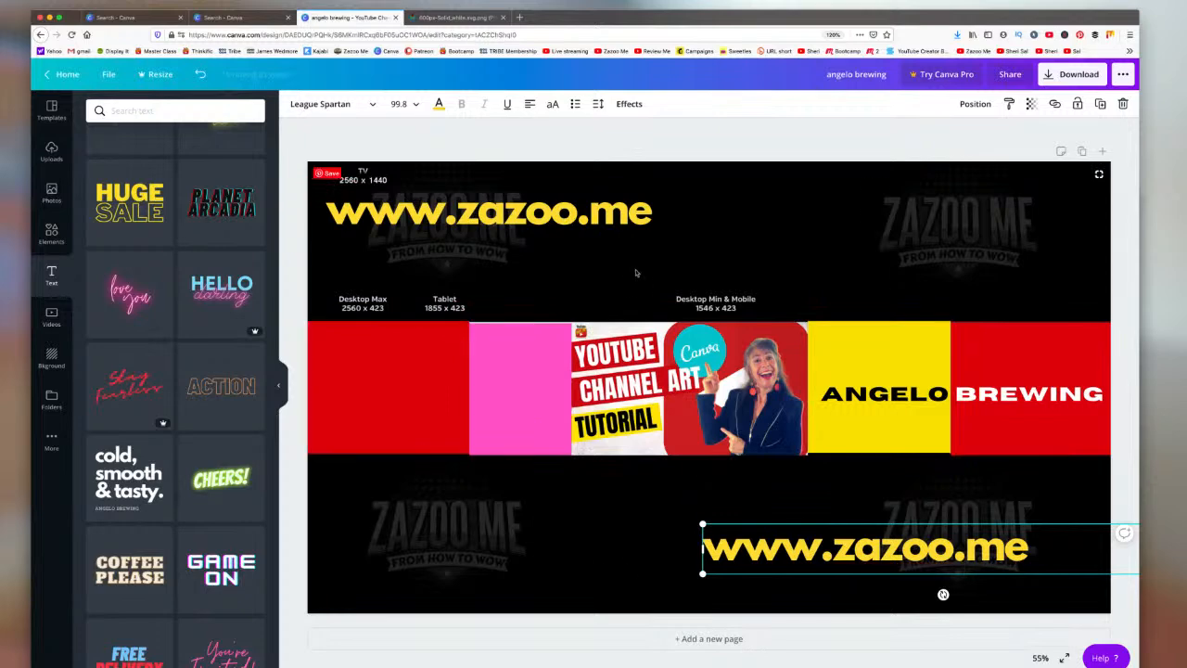
pyautogui.click(548, 341)
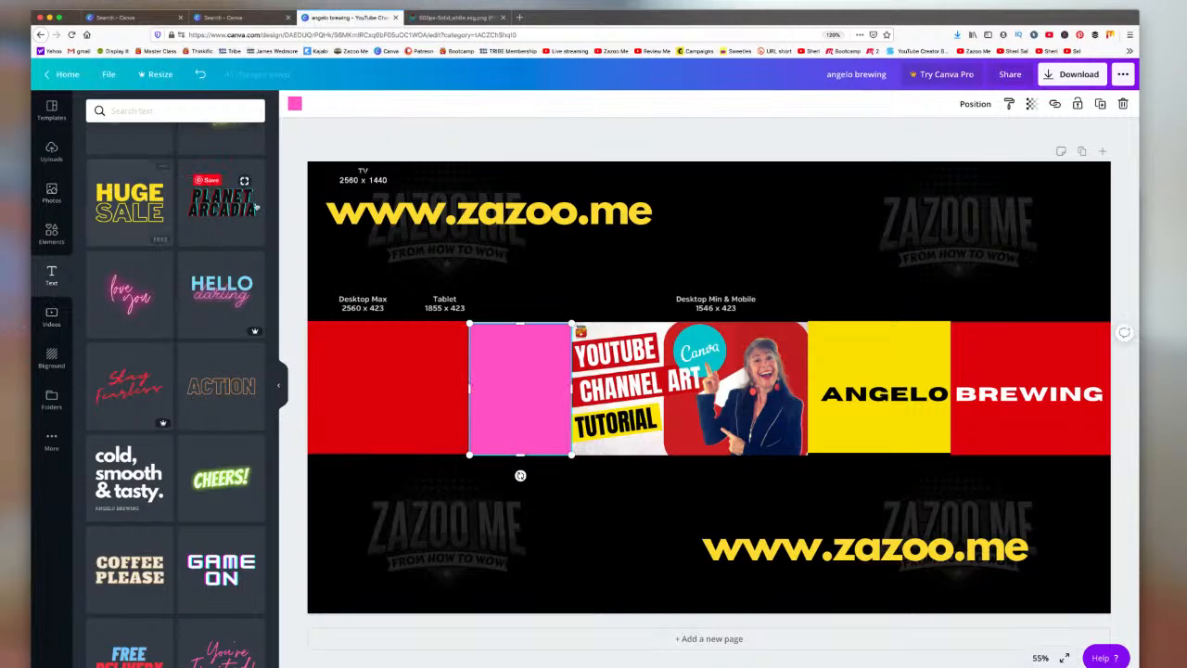
pyautogui.click(472, 214)
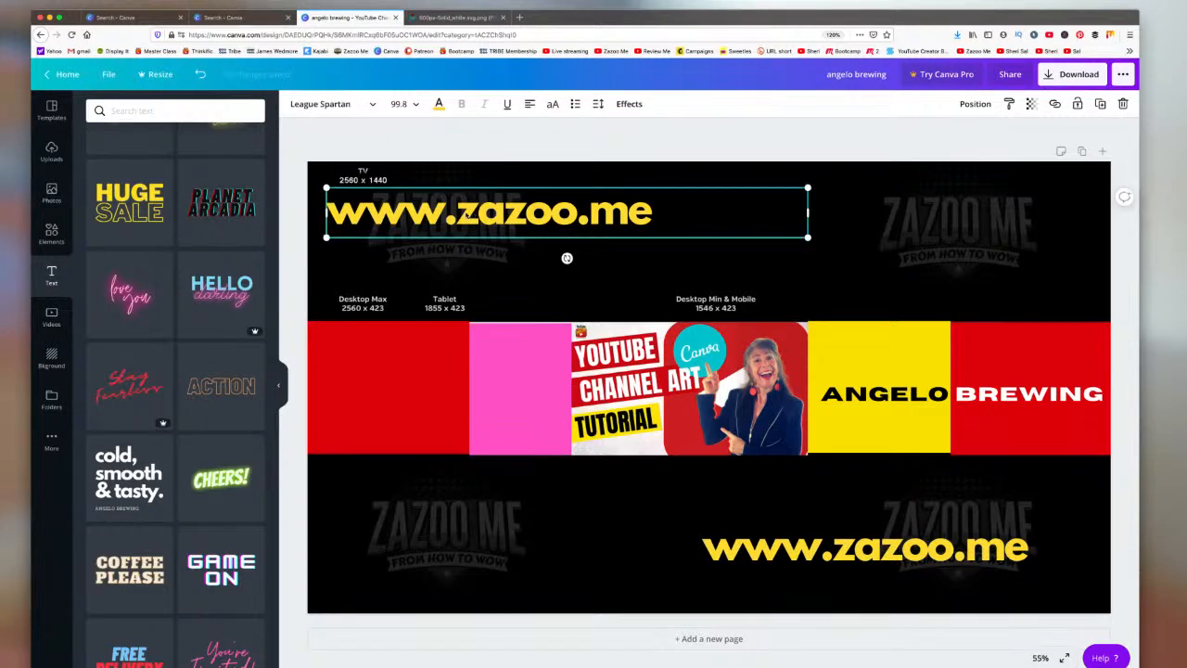
# Step: Search the photo library for "coffee" and look through the images
pyautogui.click(51, 150)
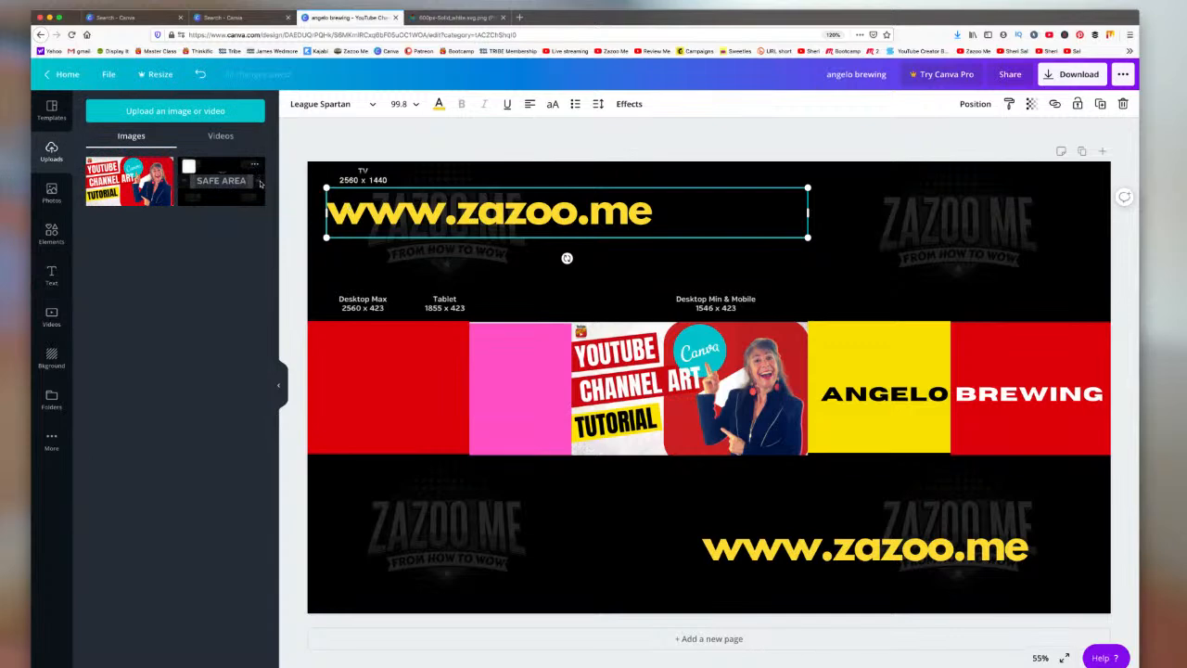
pyautogui.click(52, 190)
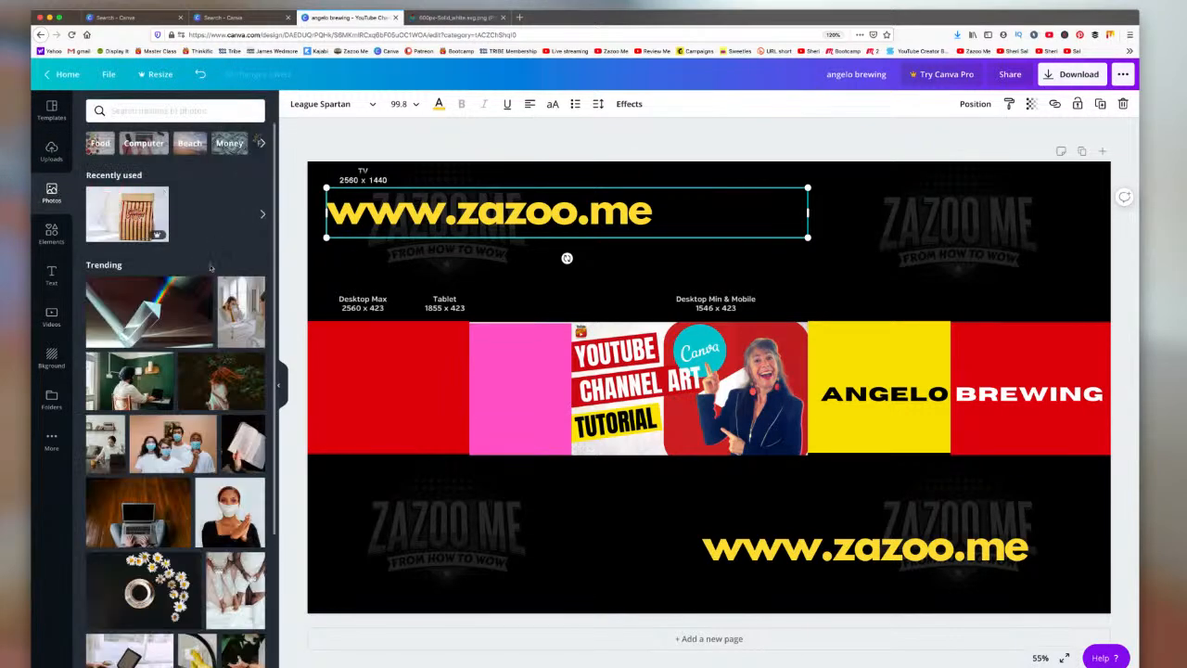
pyautogui.click(144, 111)
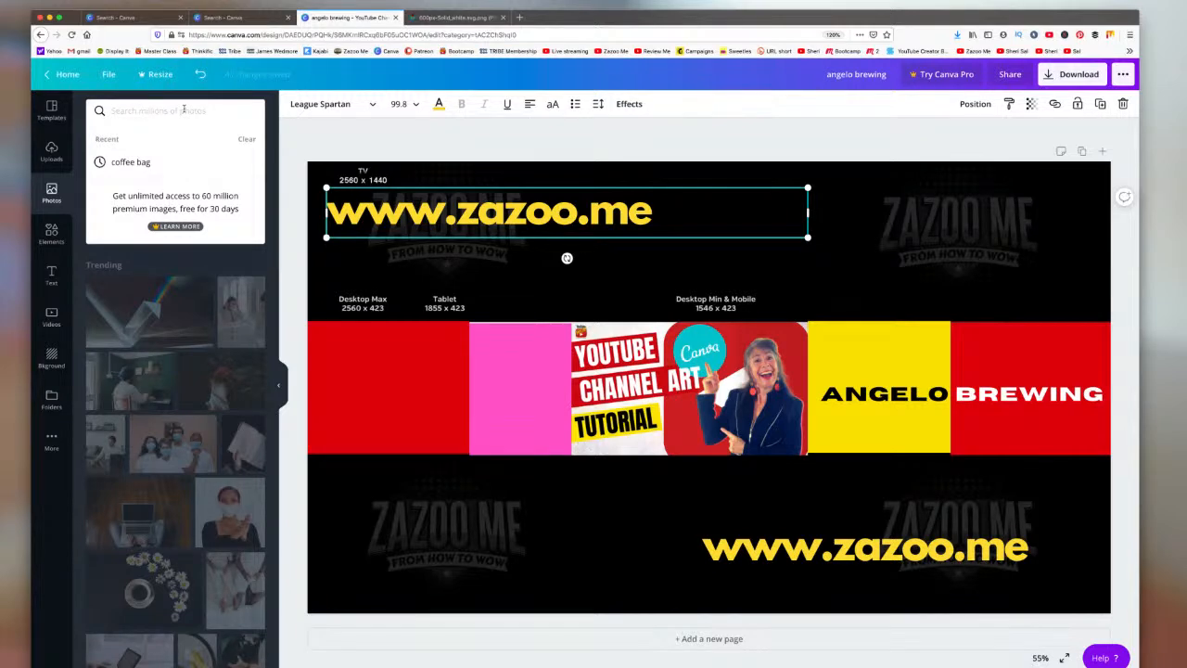
pyautogui.write('io')
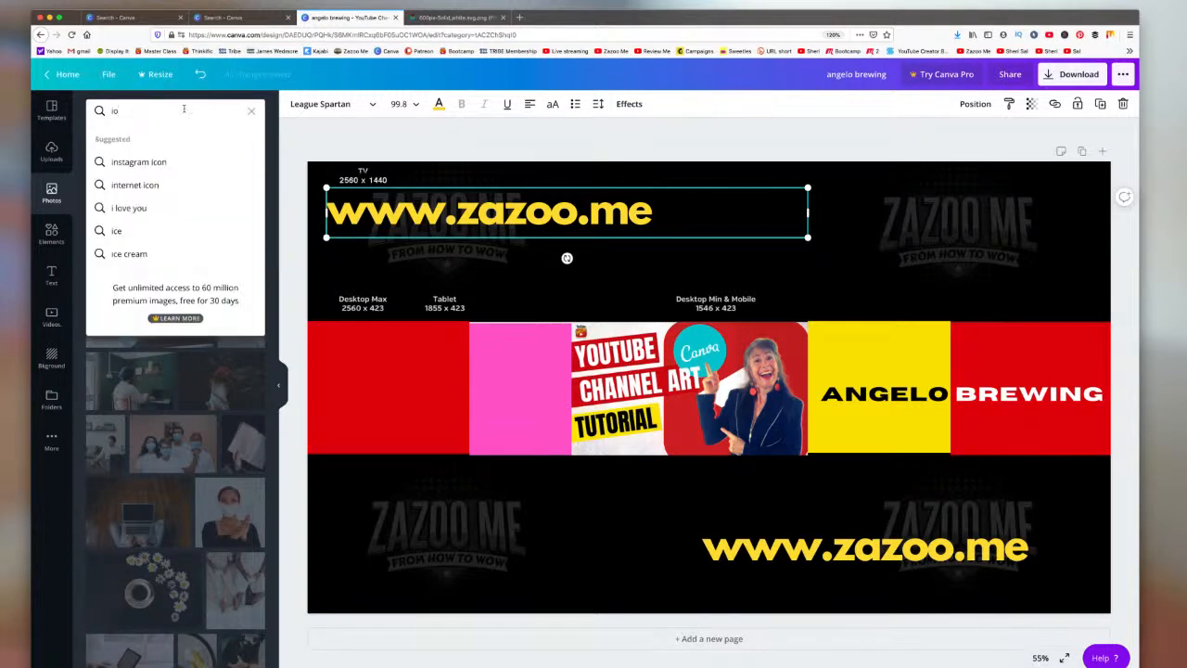
pyautogui.press('BackSpace')
pyautogui.write('c')
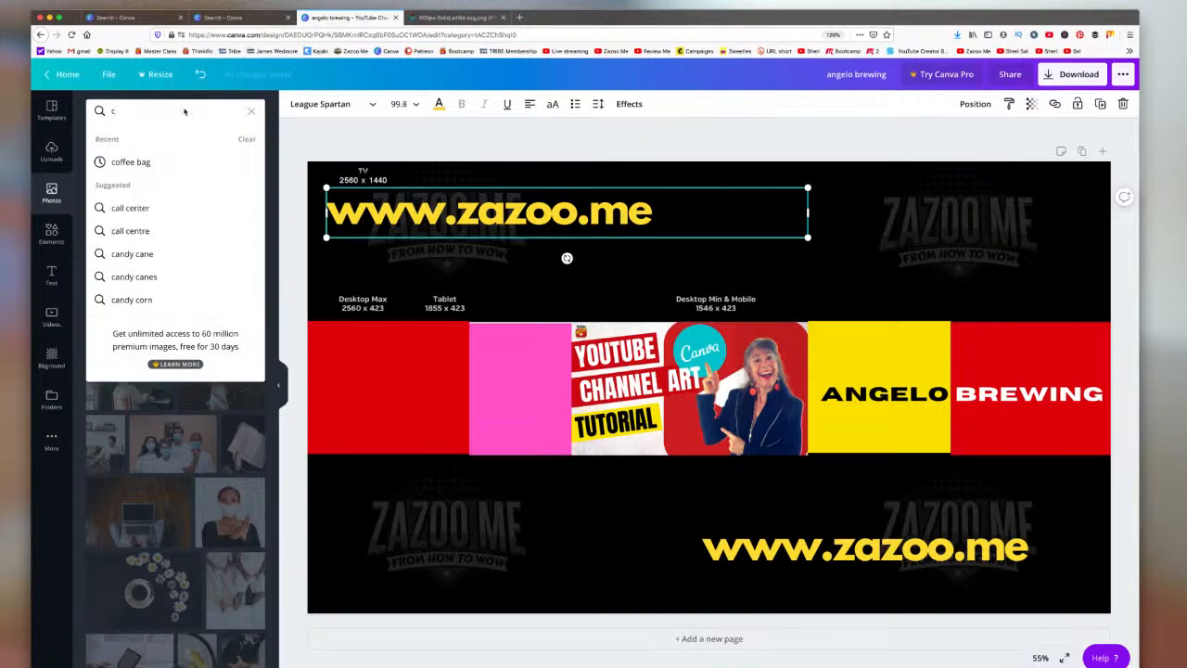
pyautogui.write('offee')
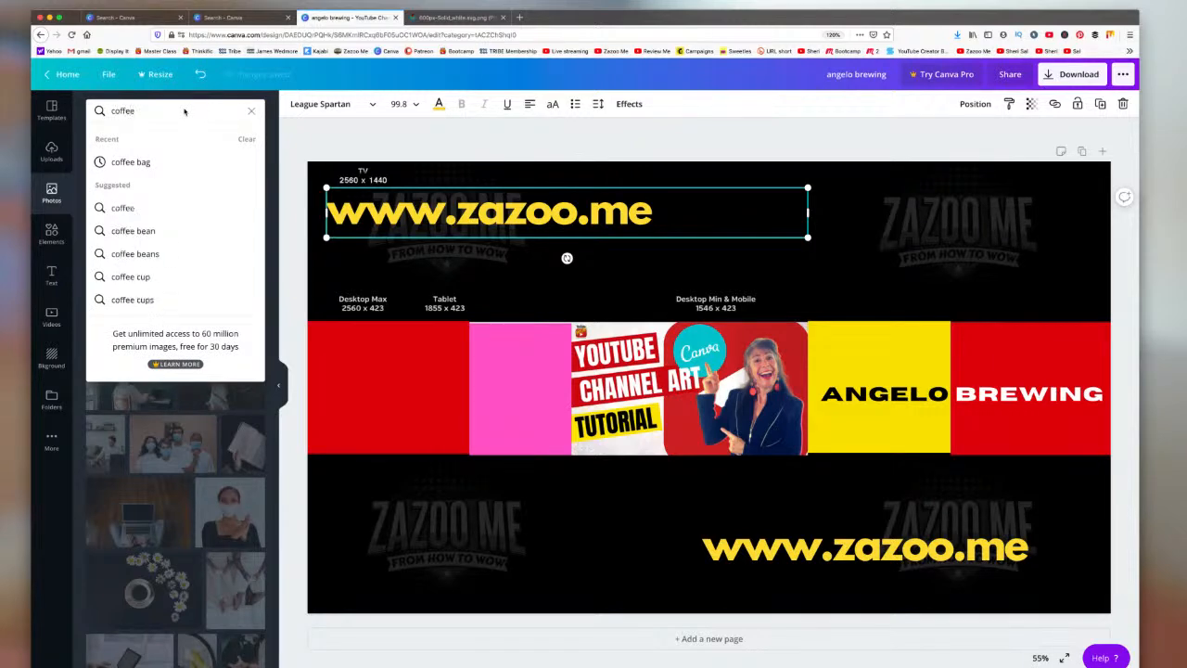
pyautogui.press('Return')
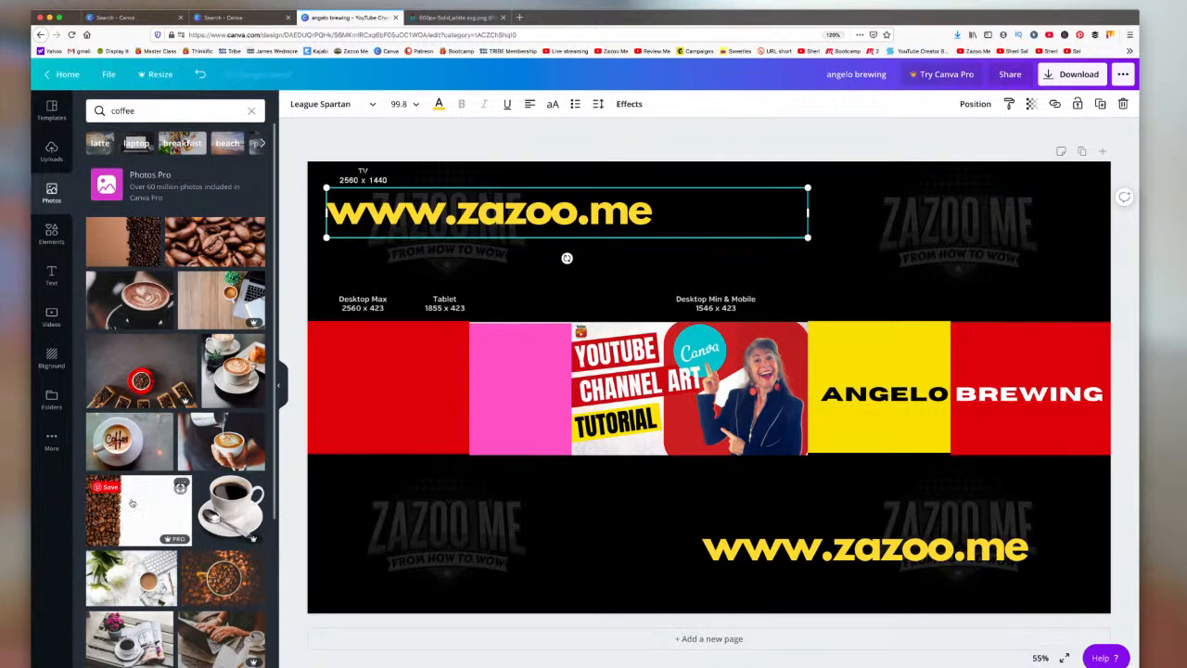
pyautogui.scroll(-3, 133, 501)
pyautogui.scroll(-5, 132, 501)
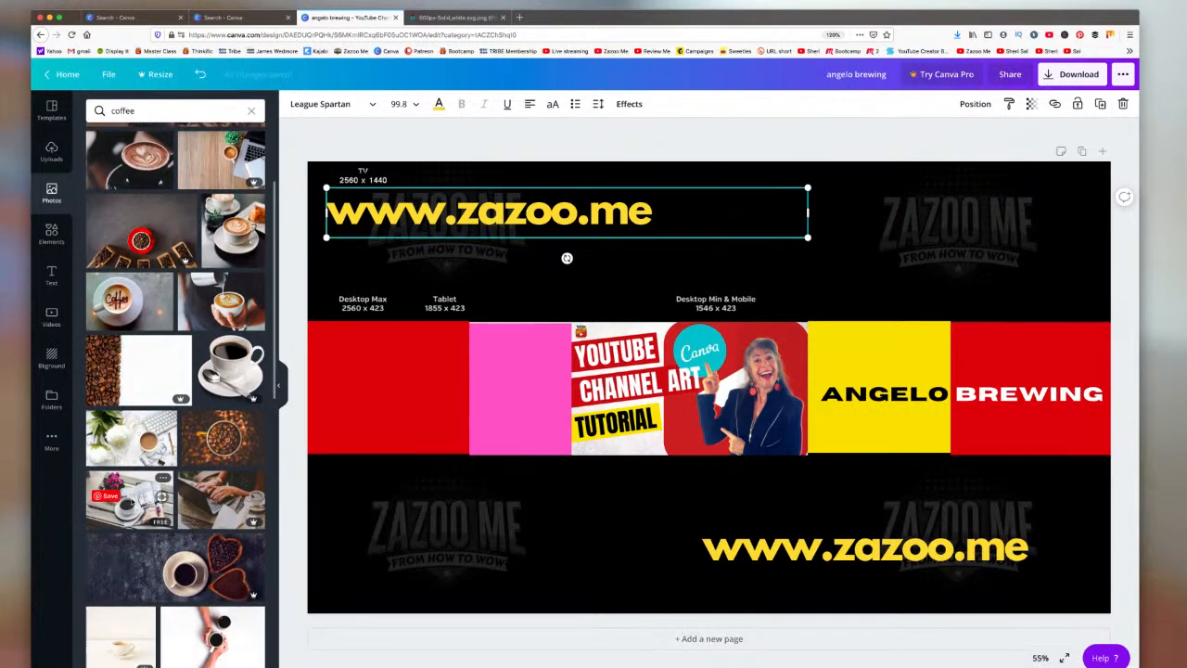
# Step: Try the premium white coffee cup photo, shrunk over the pink block, check its watermark removal offer, and delete it
pyautogui.click(232, 353)
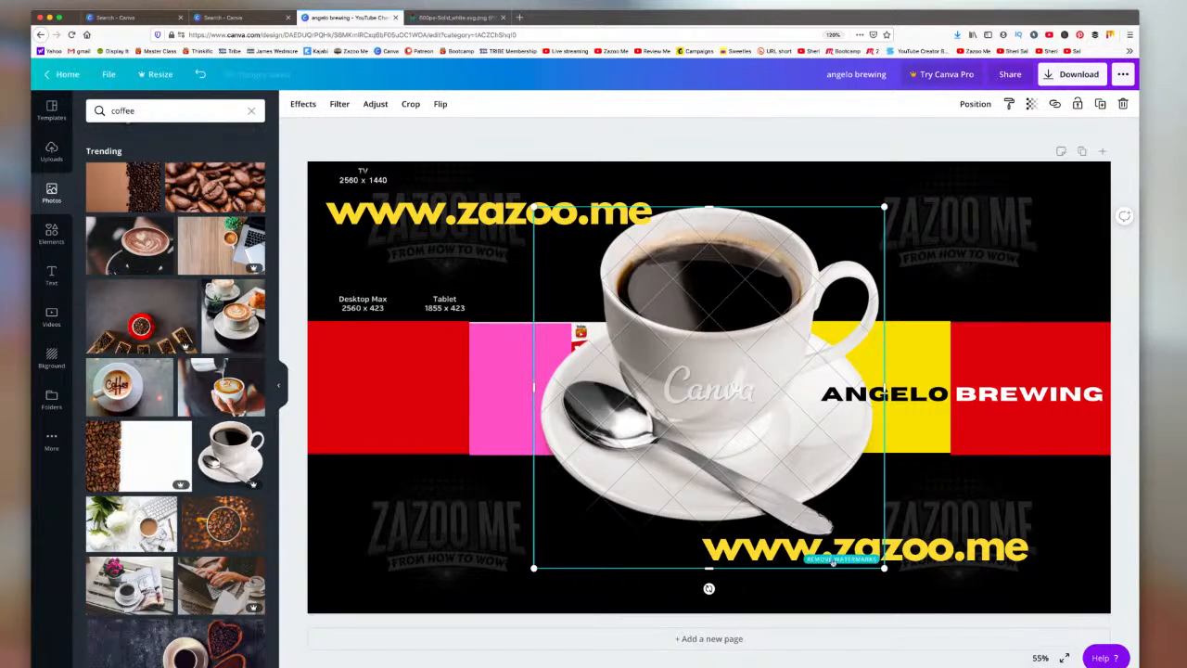
pyautogui.click(834, 560)
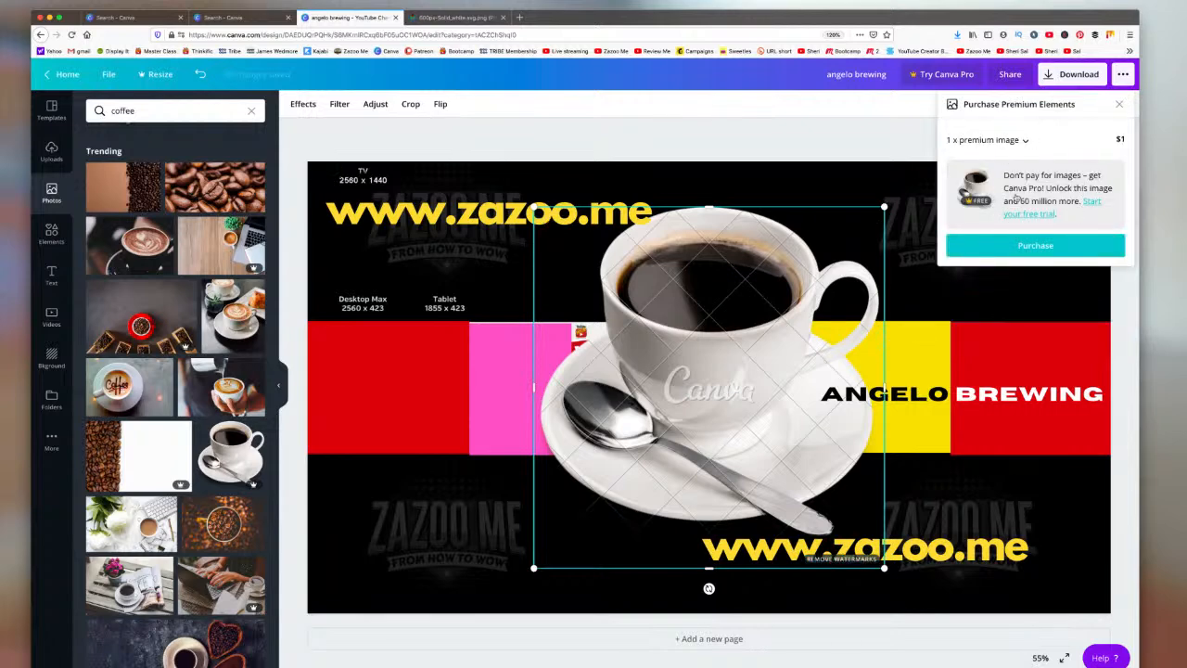
pyautogui.click(1119, 104)
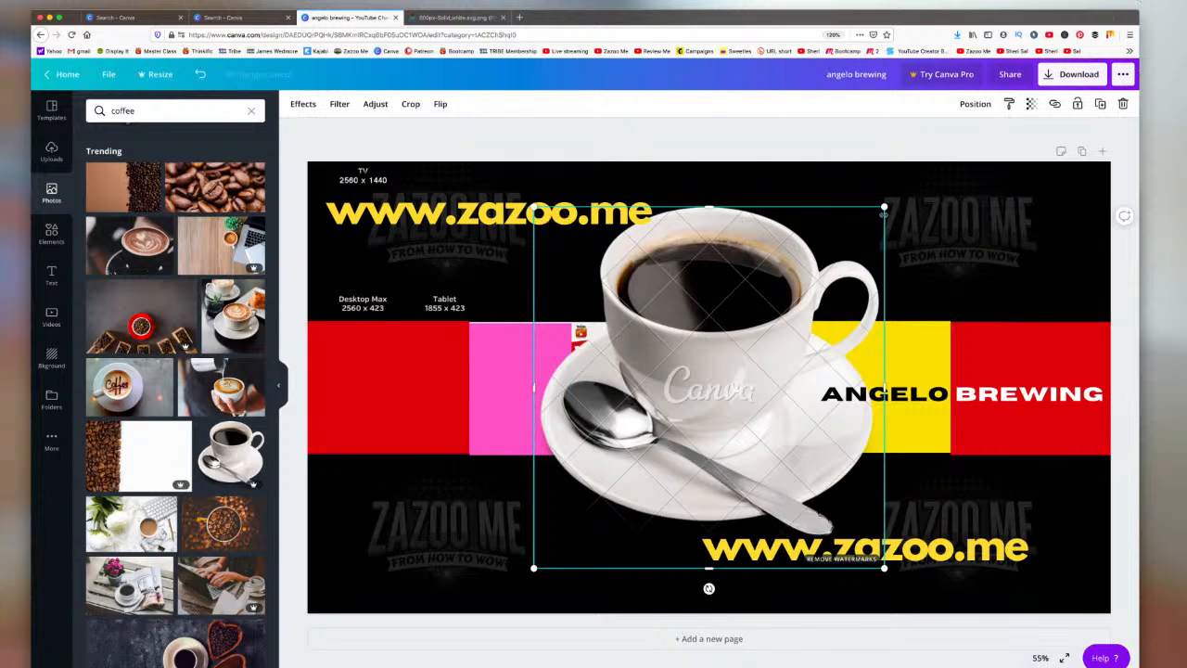
pyautogui.moveTo(884, 206); pyautogui.dragTo(603, 408)
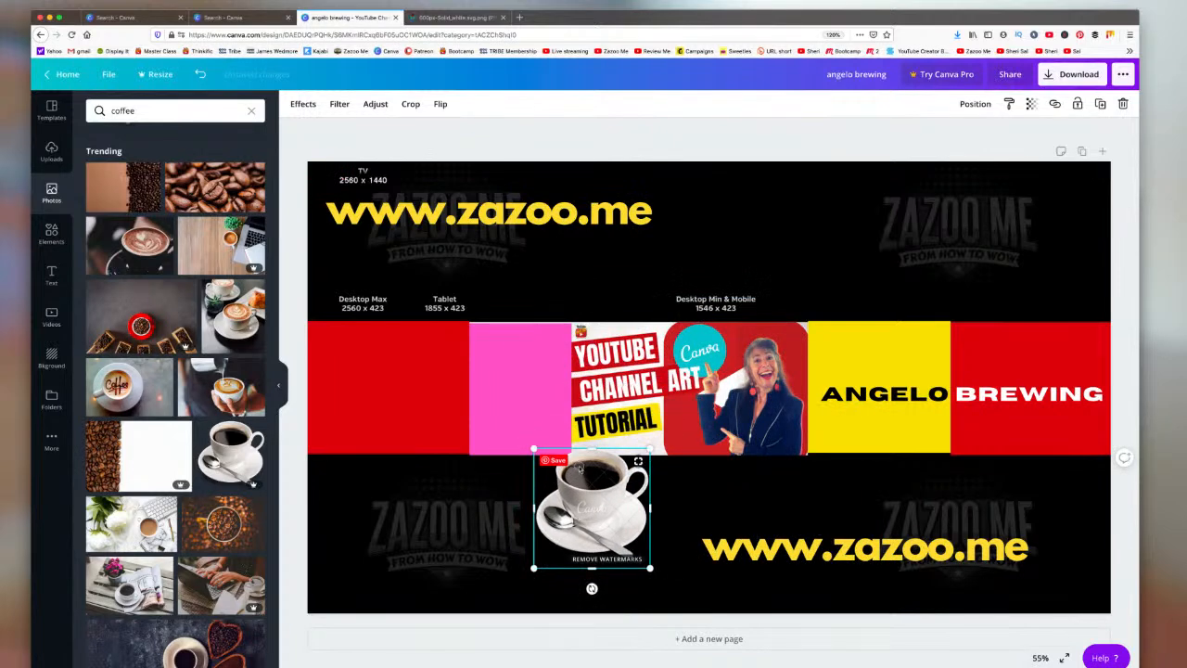
pyautogui.moveTo(576, 471); pyautogui.dragTo(531, 351)
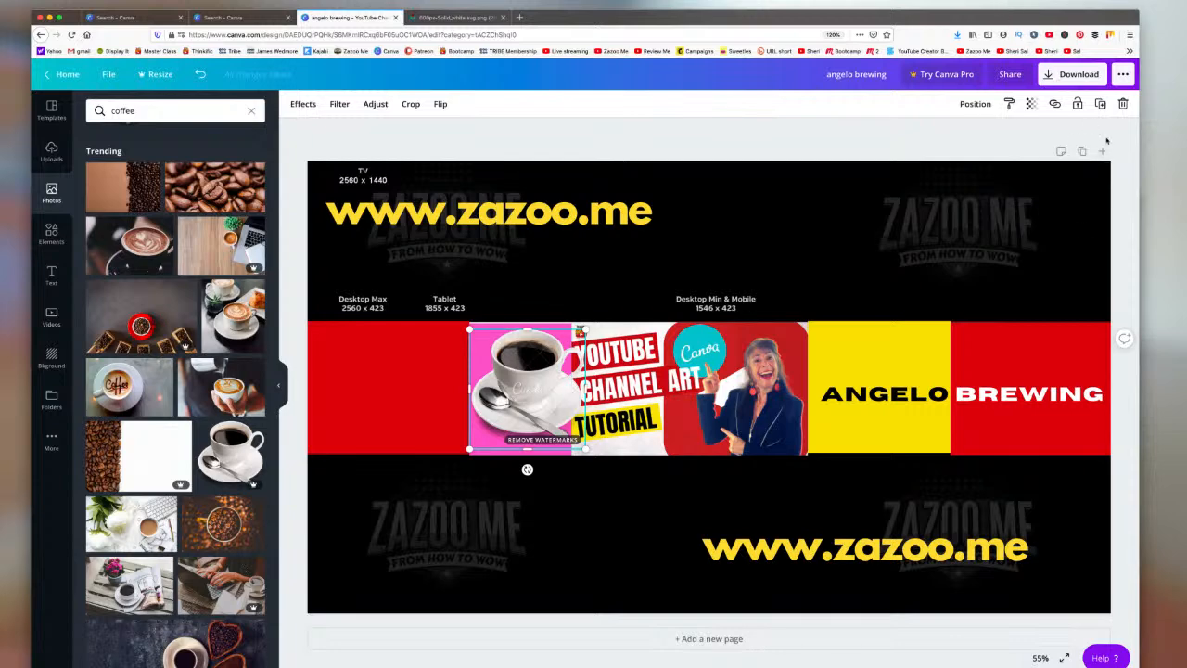
pyautogui.click(1122, 104)
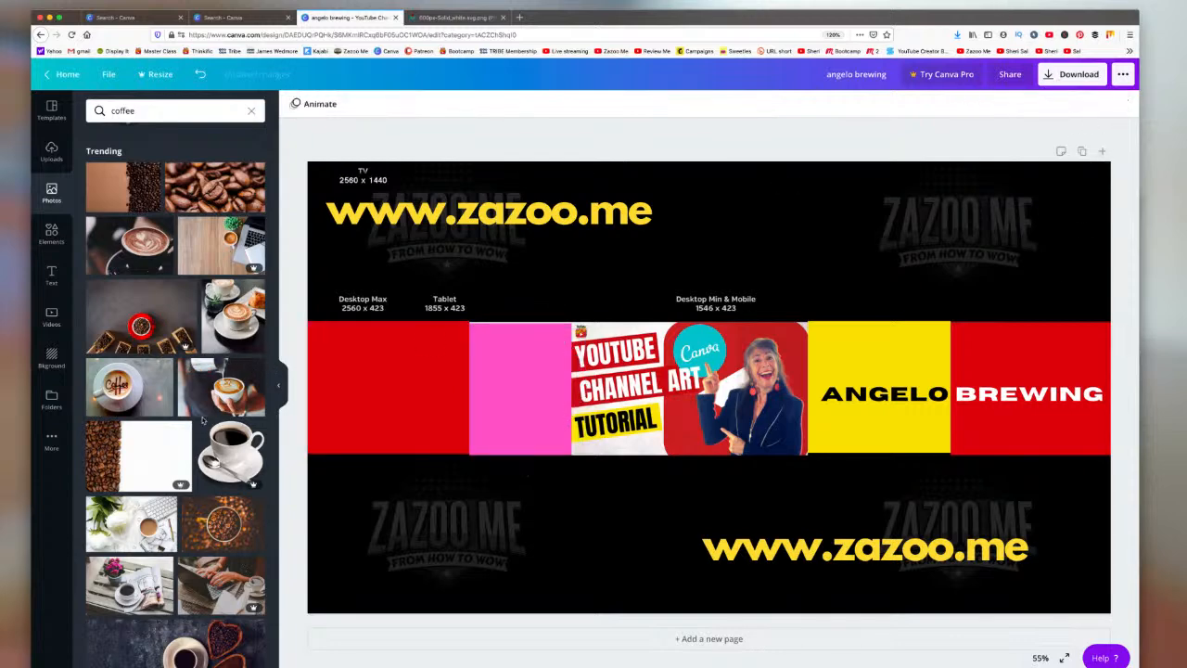
# Step: Try the Background Remover effect on the photo of the cup with "Coffee" written in the foam, and delete the photo
pyautogui.click(130, 388)
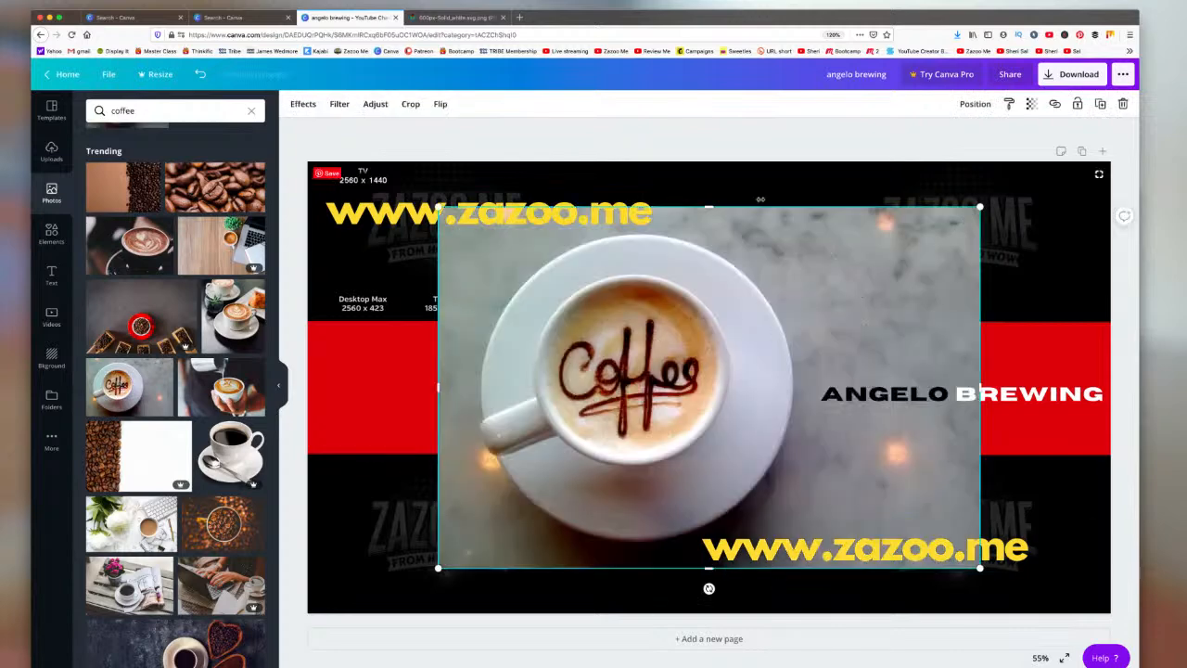
pyautogui.click(302, 105)
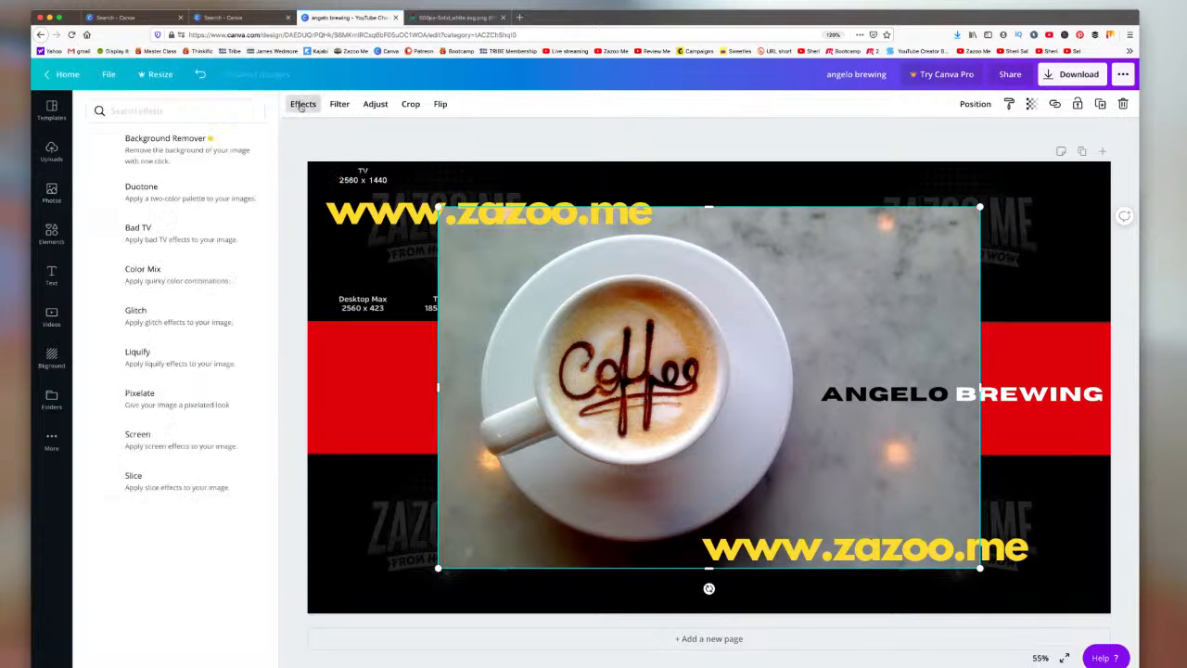
pyautogui.click(182, 150)
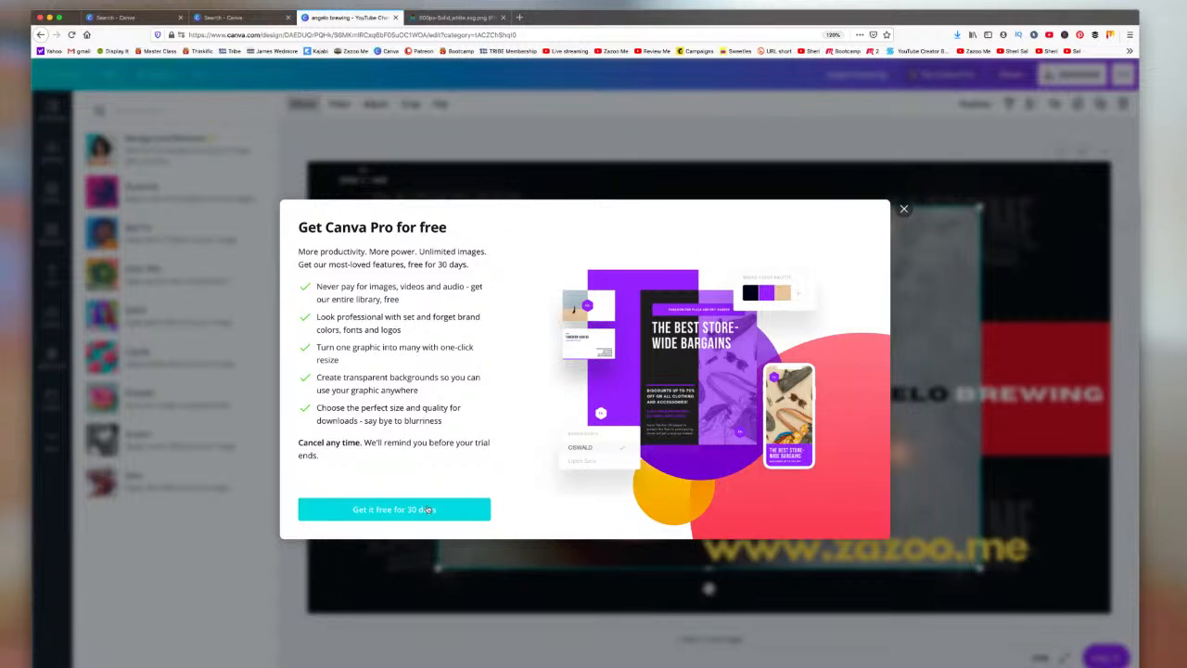
pyautogui.click(903, 209)
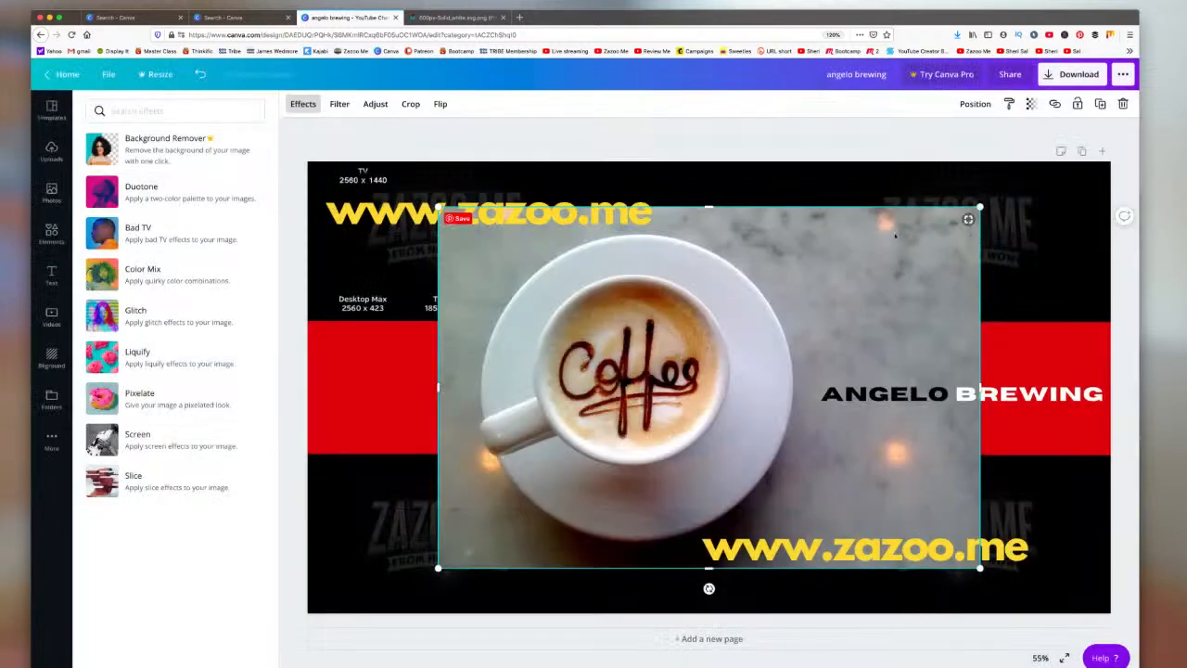
pyautogui.click(1122, 103)
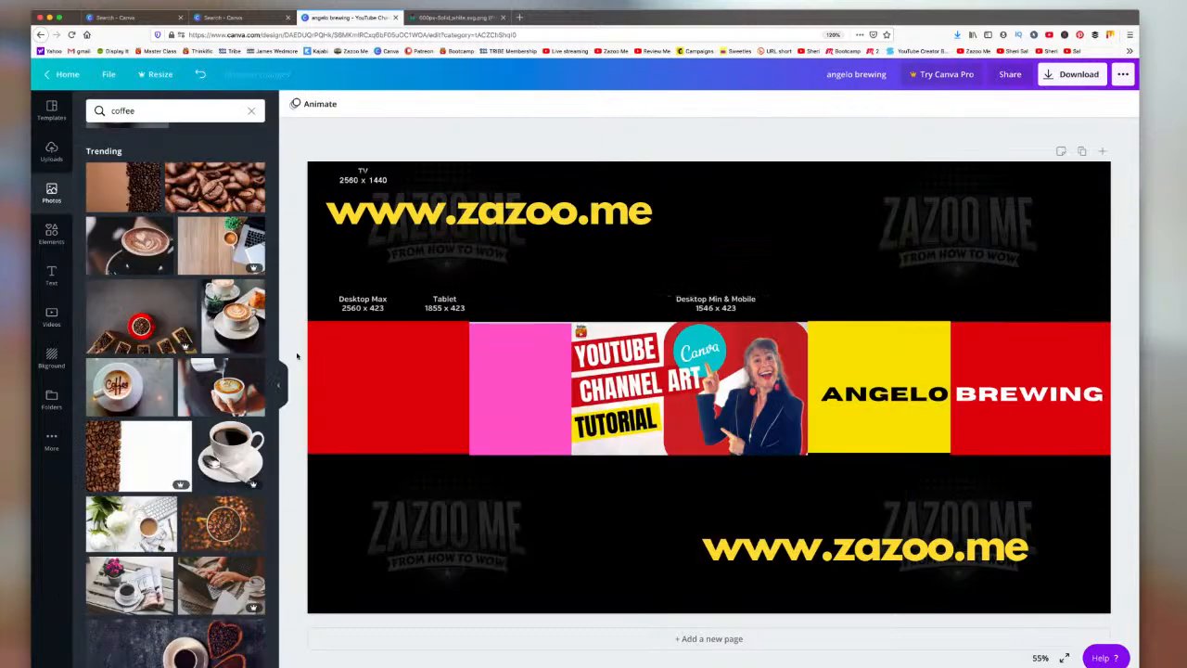
# Step: Add the white coffee cup and spoon photo again, shrink it to the band's height, and place it on the leftmost red block
pyautogui.click(219, 443)
pyautogui.moveTo(697, 317); pyautogui.dragTo(640, 318)
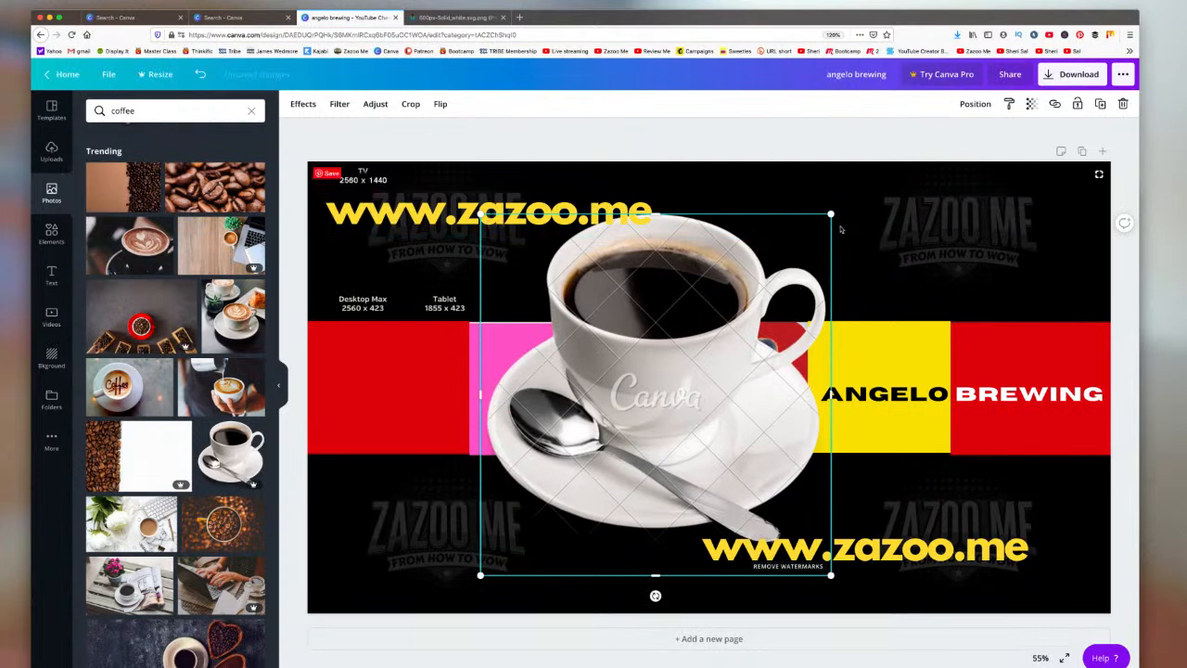
pyautogui.moveTo(831, 214); pyautogui.dragTo(599, 455)
pyautogui.moveTo(526, 494); pyautogui.dragTo(508, 371)
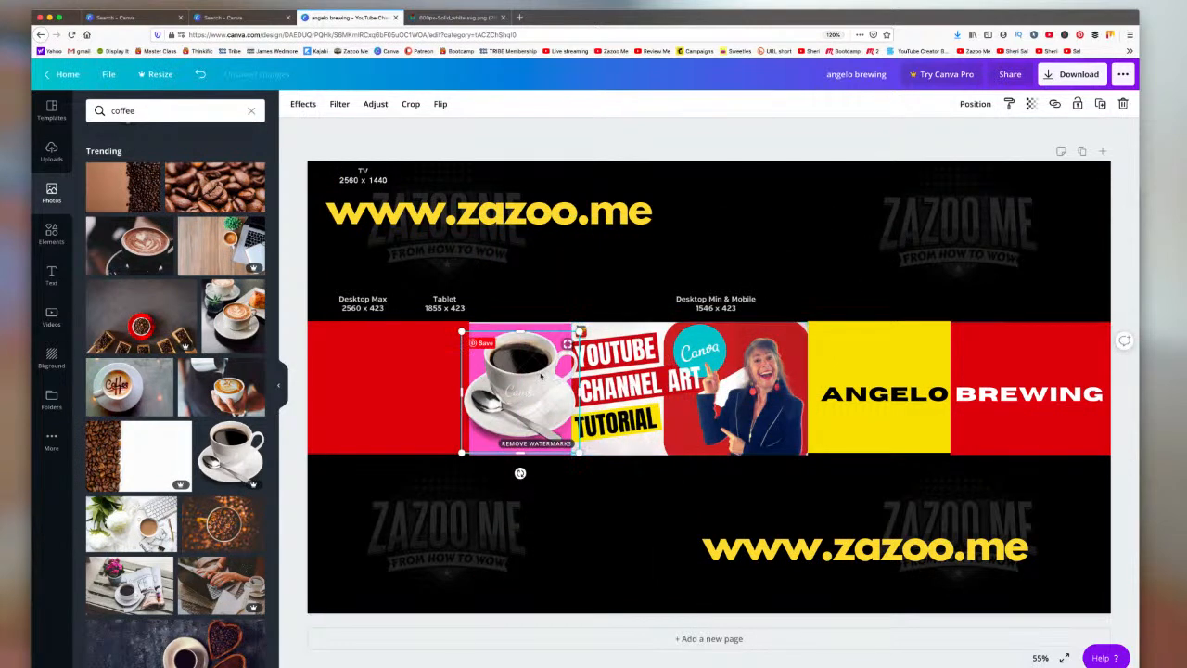
pyautogui.moveTo(524, 373); pyautogui.dragTo(403, 373)
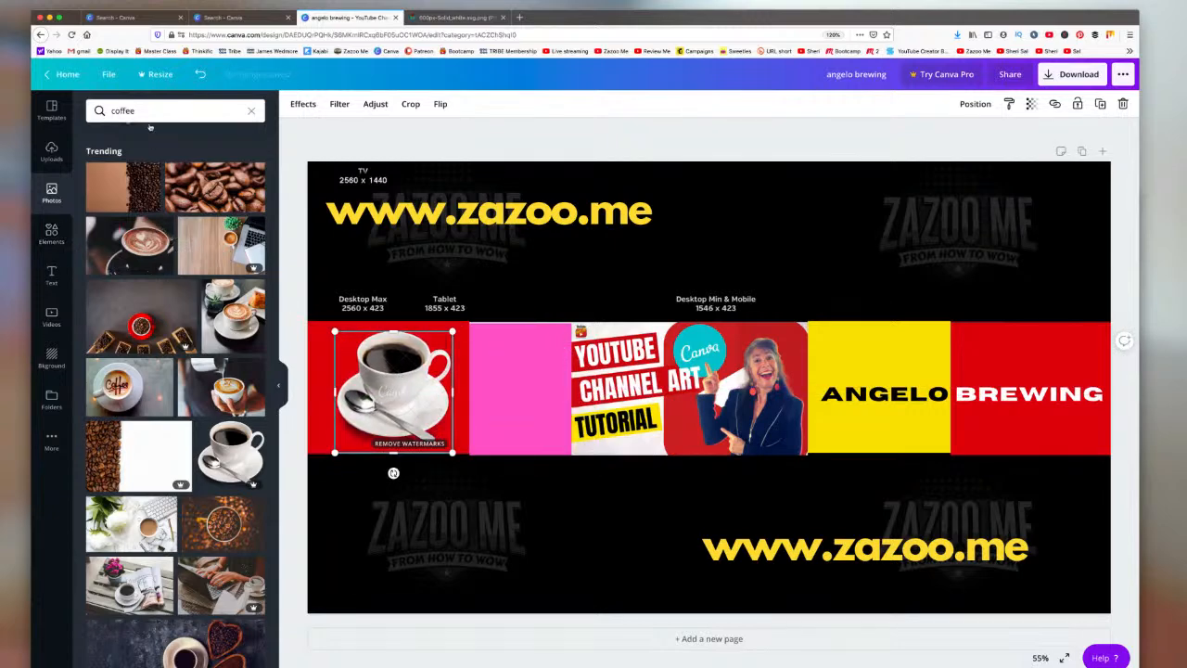
# Step: Try the 29-second orange bokeh video from the Backgrounds category, enlarged to fill the whole canvas, and delete it
pyautogui.click(51, 315)
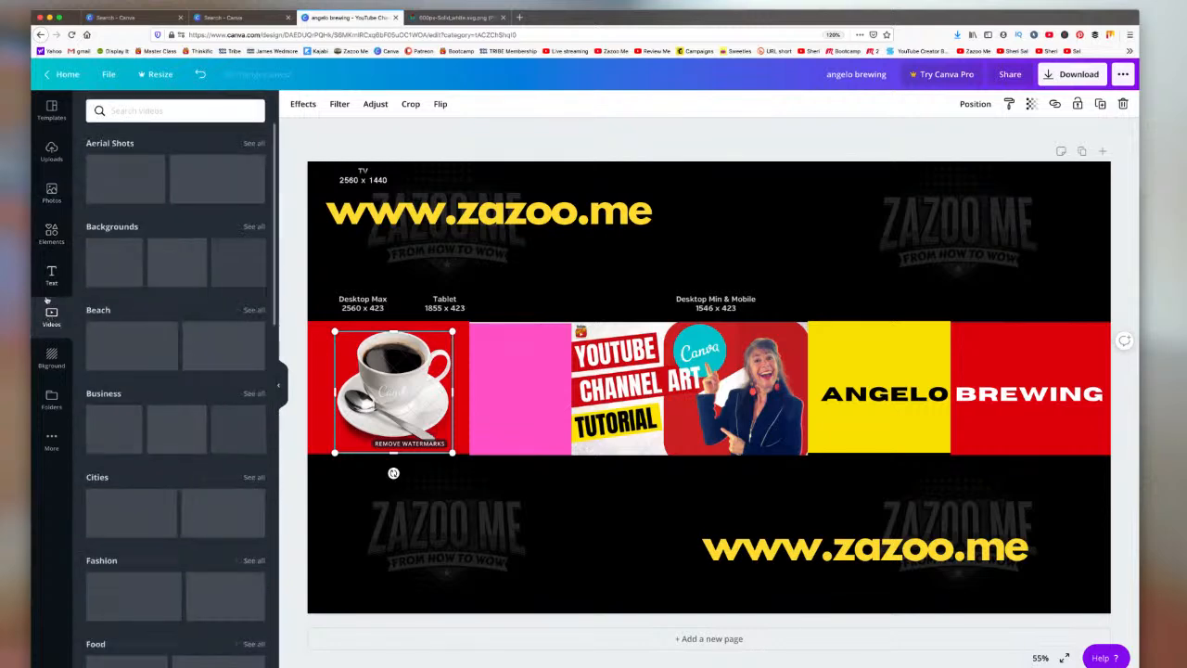
pyautogui.click(221, 261)
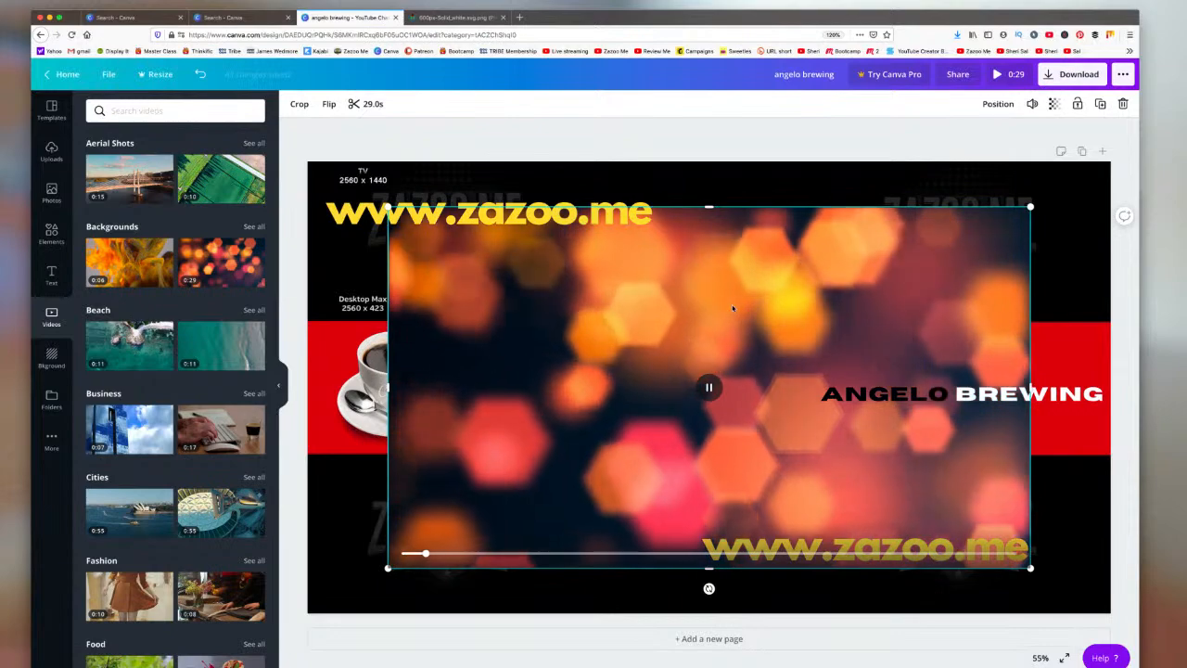
pyautogui.moveTo(762, 308); pyautogui.dragTo(680, 264)
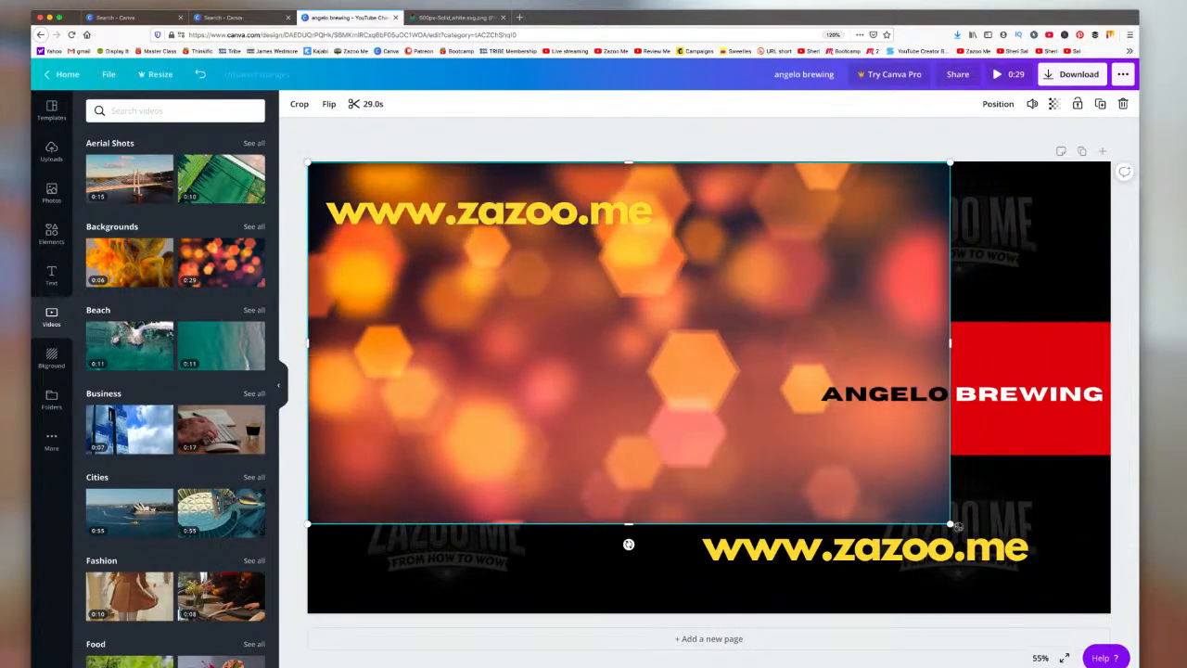
pyautogui.moveTo(951, 522); pyautogui.dragTo(1107, 612)
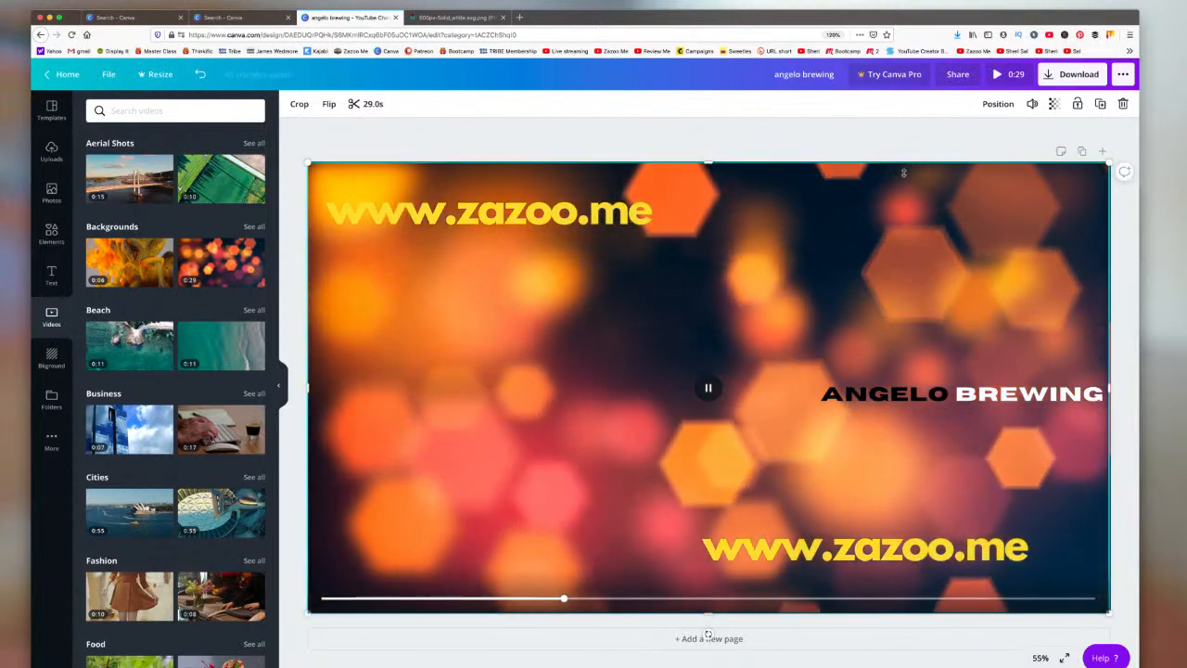
pyautogui.click(1123, 105)
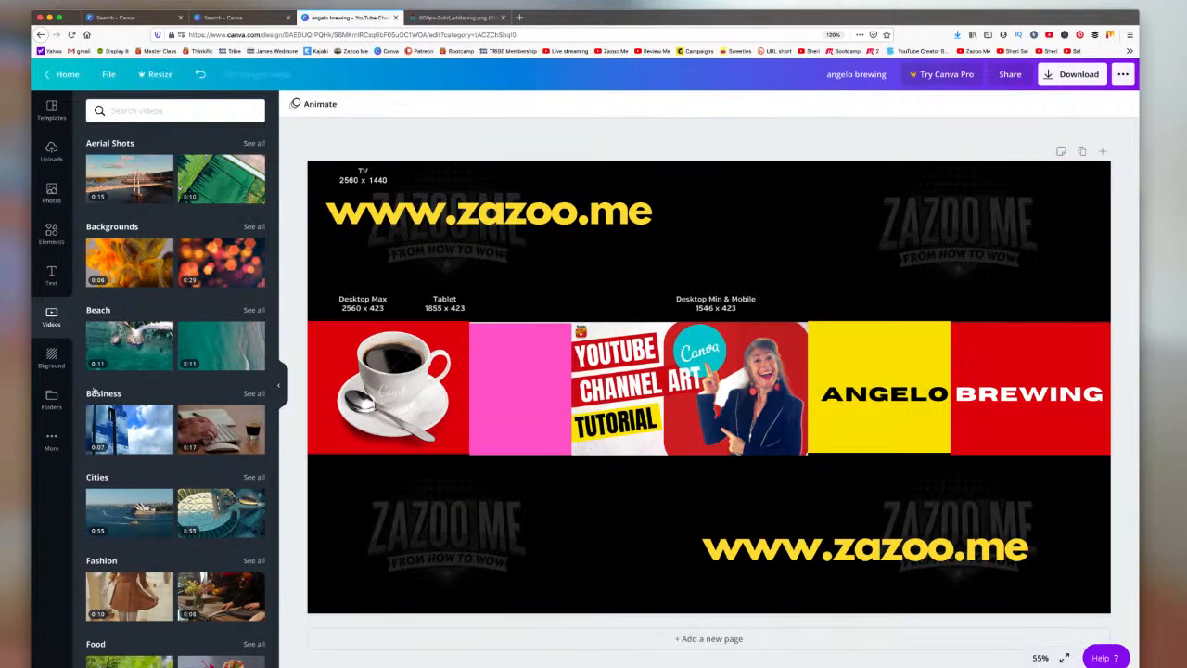
# Step: Try the coloured bokeh lights image and the black sand texture as the page background
pyautogui.click(51, 357)
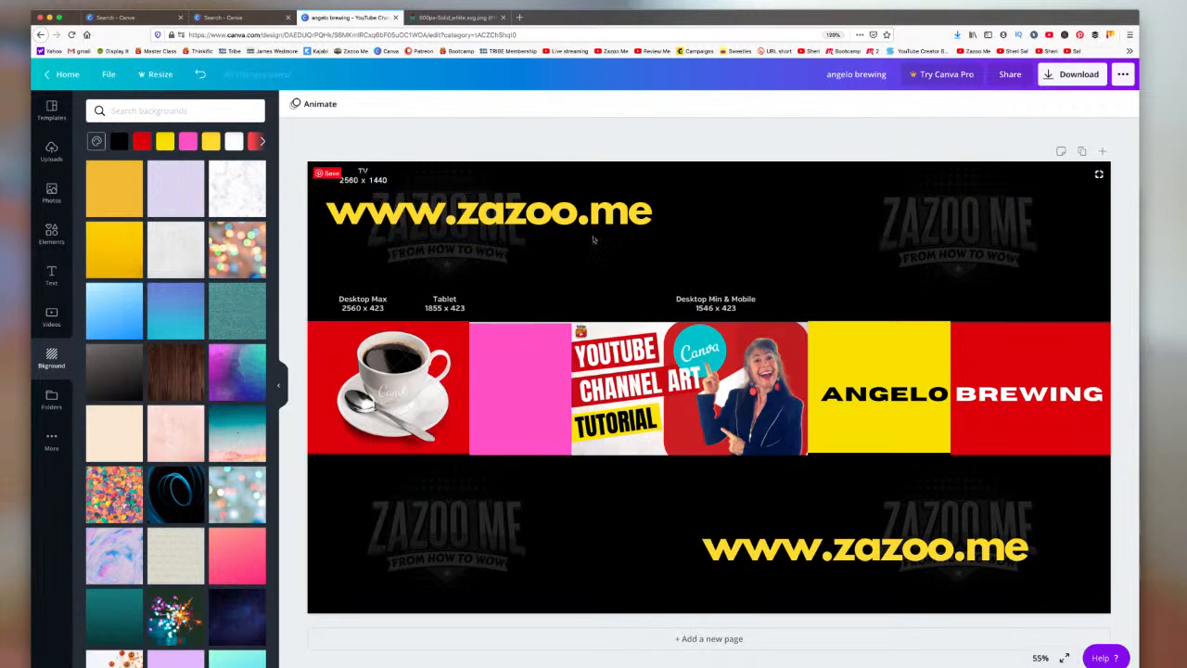
pyautogui.click(227, 241)
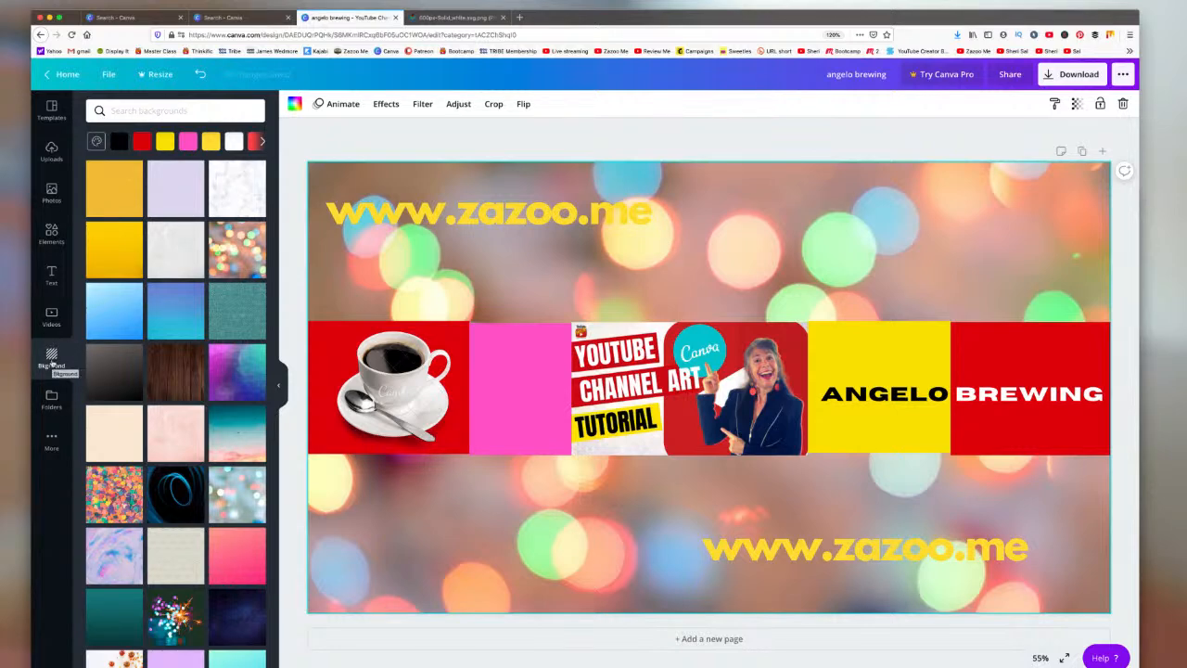
pyautogui.scroll(-5, 190, 305)
pyautogui.scroll(-5, 191, 304)
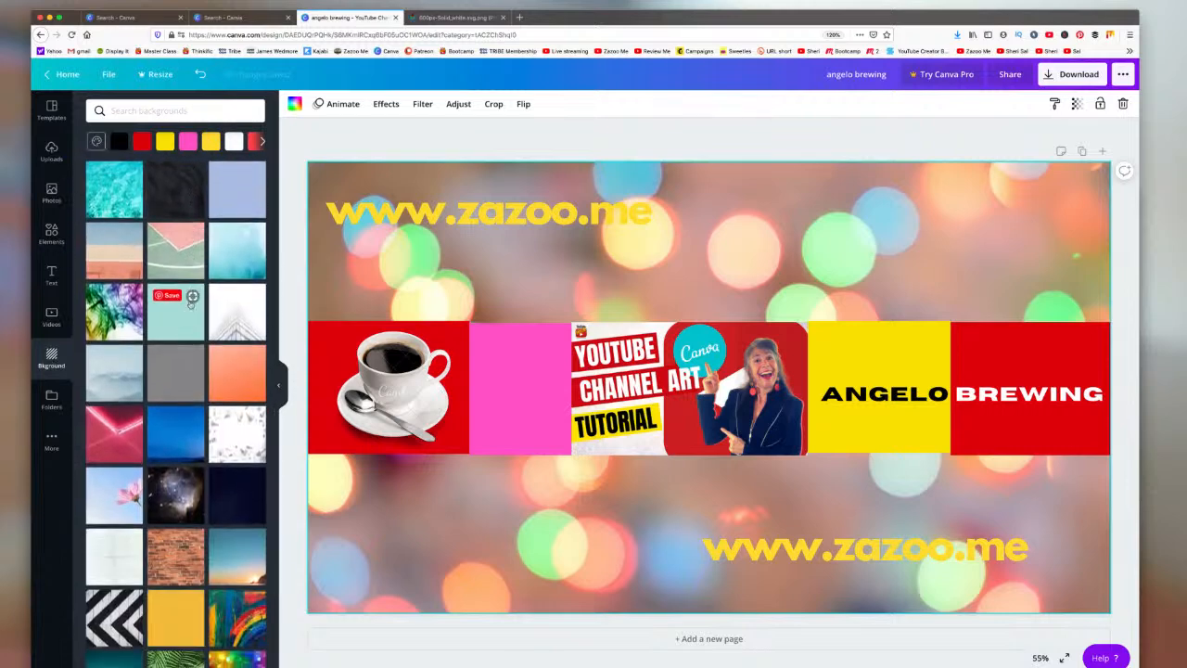
pyautogui.click(171, 193)
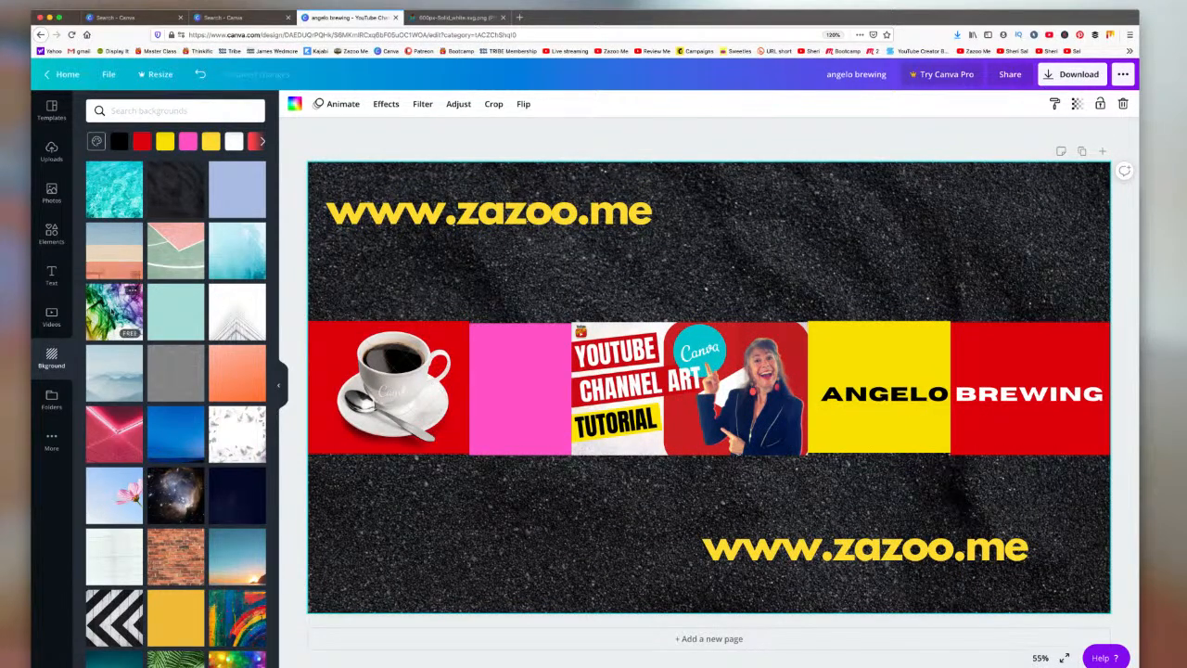
# Step: Try the rainbow smoke image as the page background and reposition it upward within the frame
pyautogui.click(108, 308)
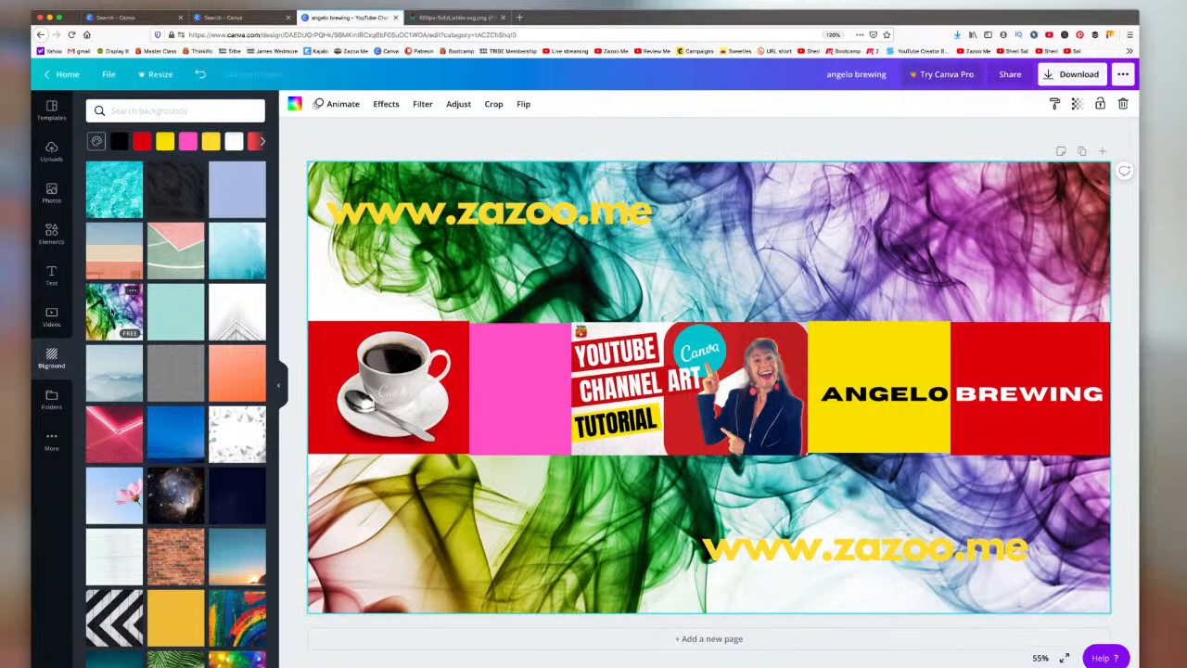
pyautogui.doubleClick(855, 227)
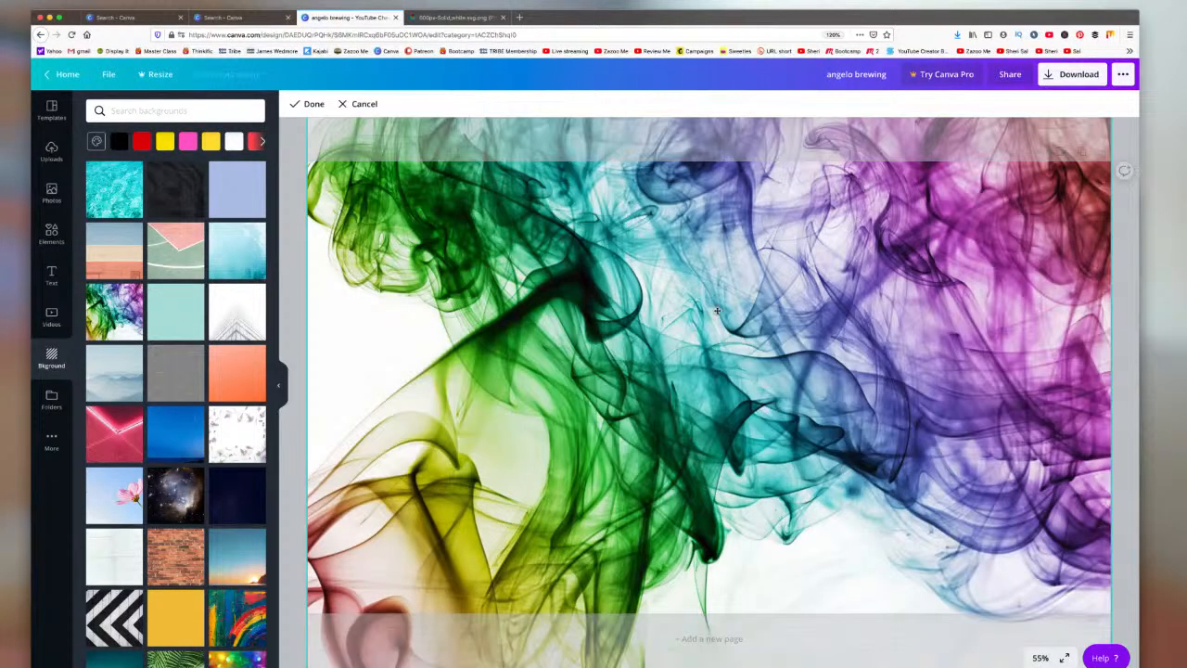
pyautogui.moveTo(717, 311); pyautogui.dragTo(544, 391)
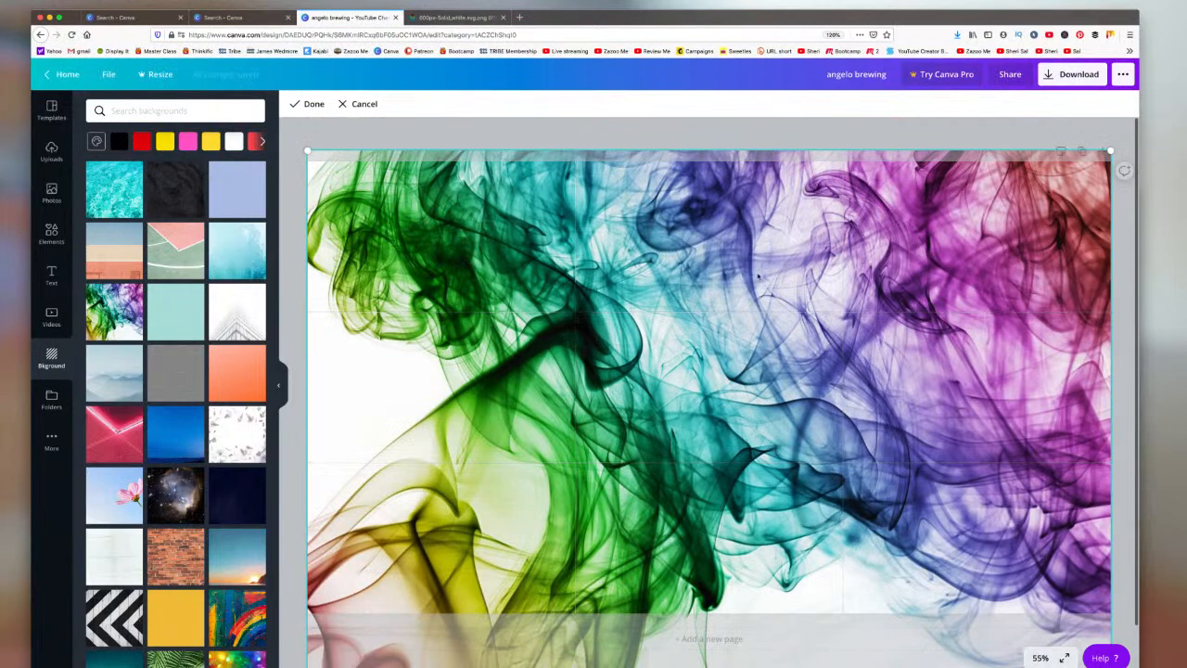
pyautogui.moveTo(772, 243); pyautogui.dragTo(787, 197)
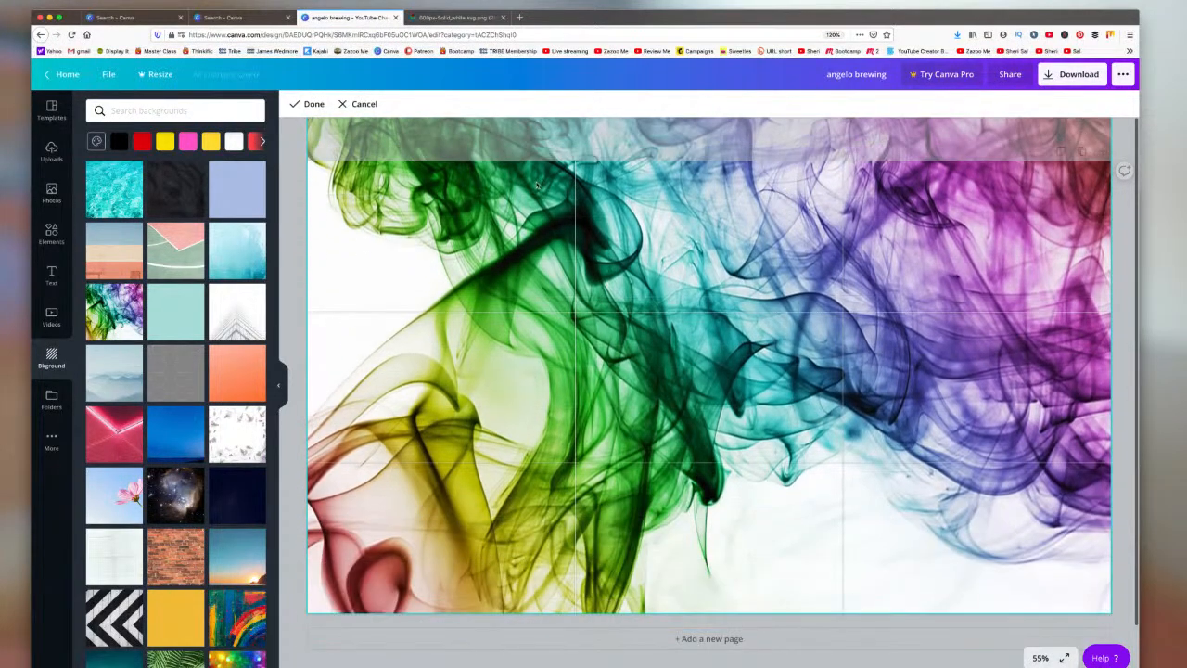
pyautogui.click(309, 104)
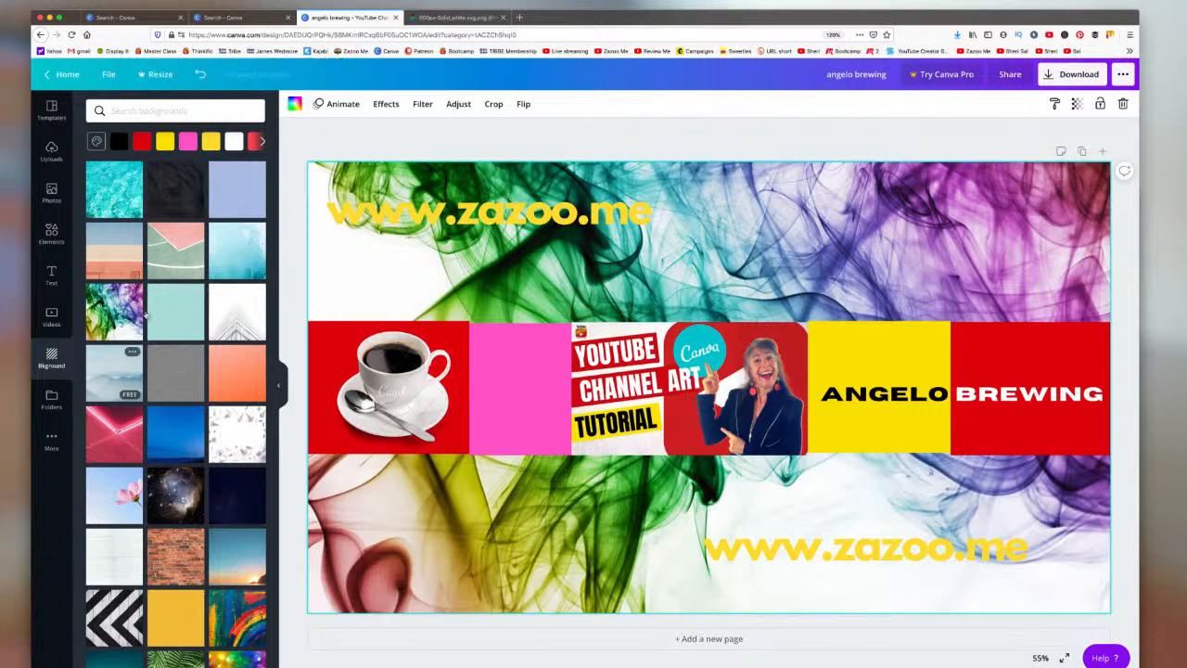
# Step: Try the pink flower photo, followed by plain pink, orange, turquoise and blue, as the page background
pyautogui.click(107, 485)
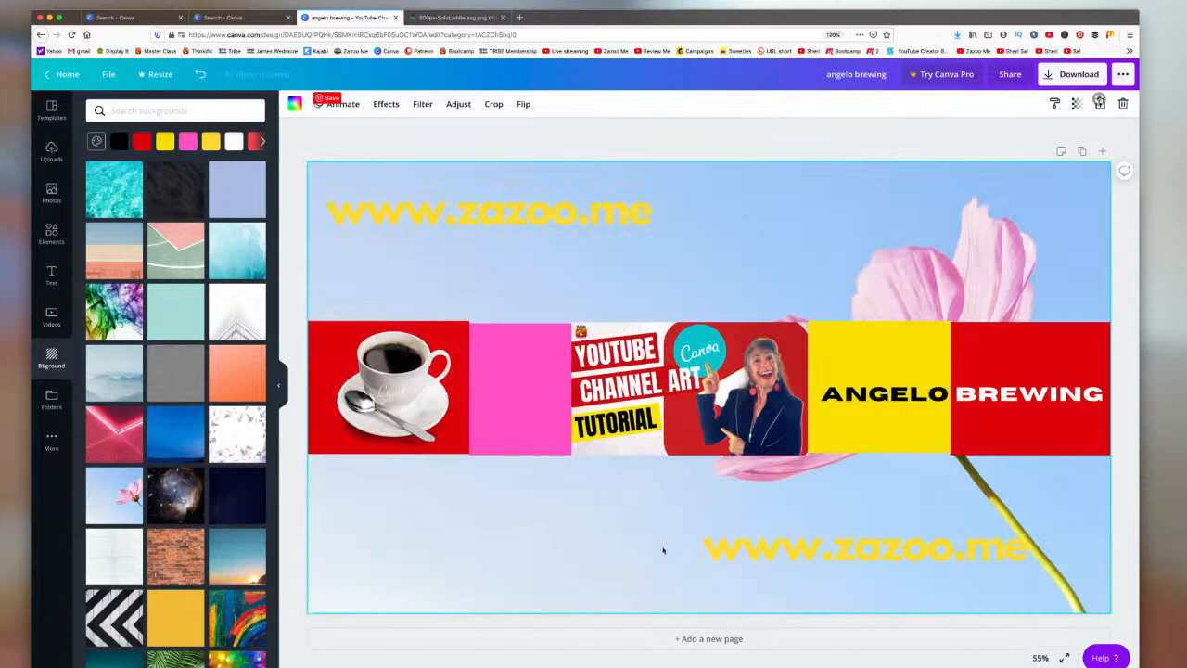
pyautogui.click(189, 142)
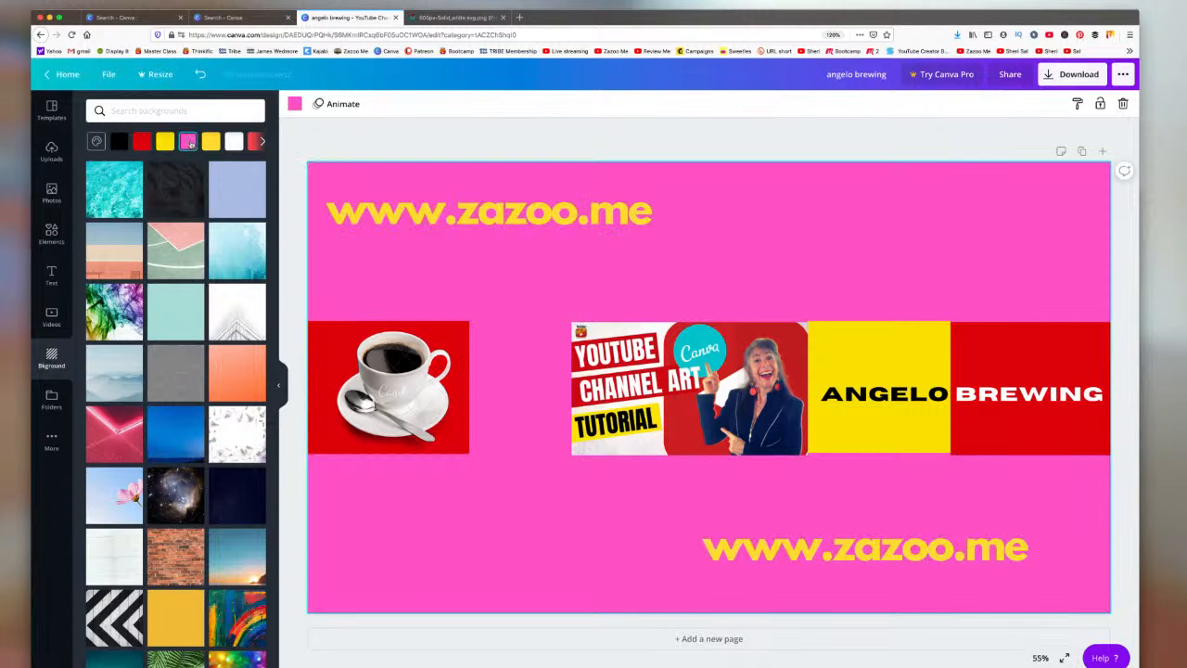
pyautogui.click(261, 143)
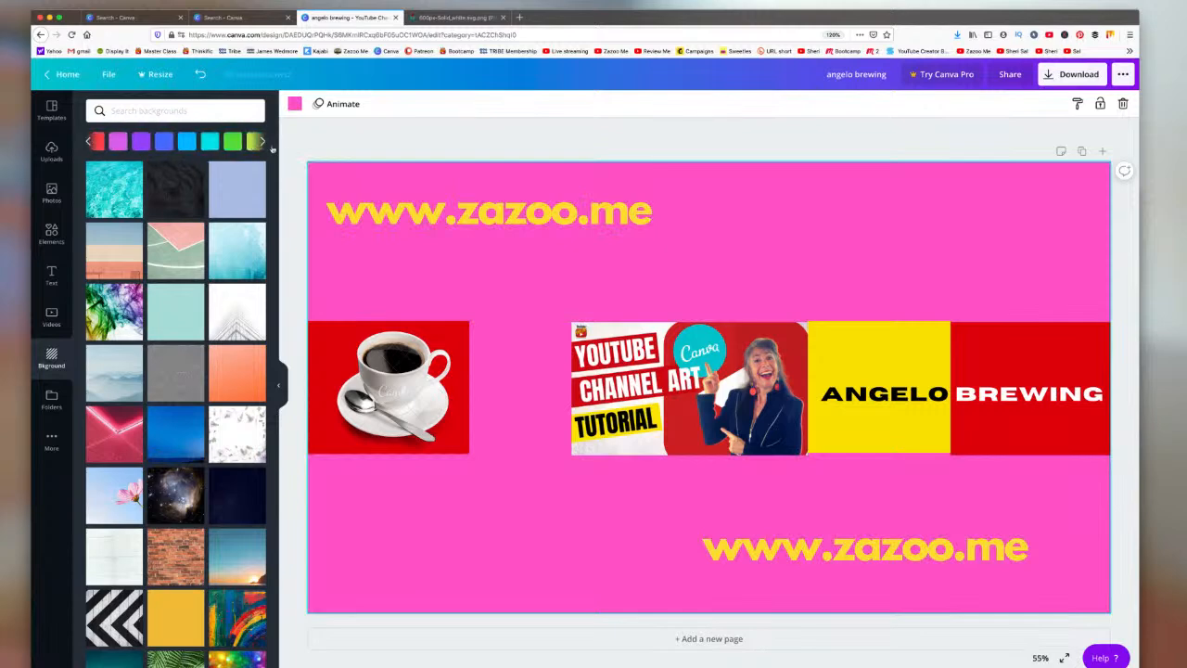
pyautogui.click(262, 142)
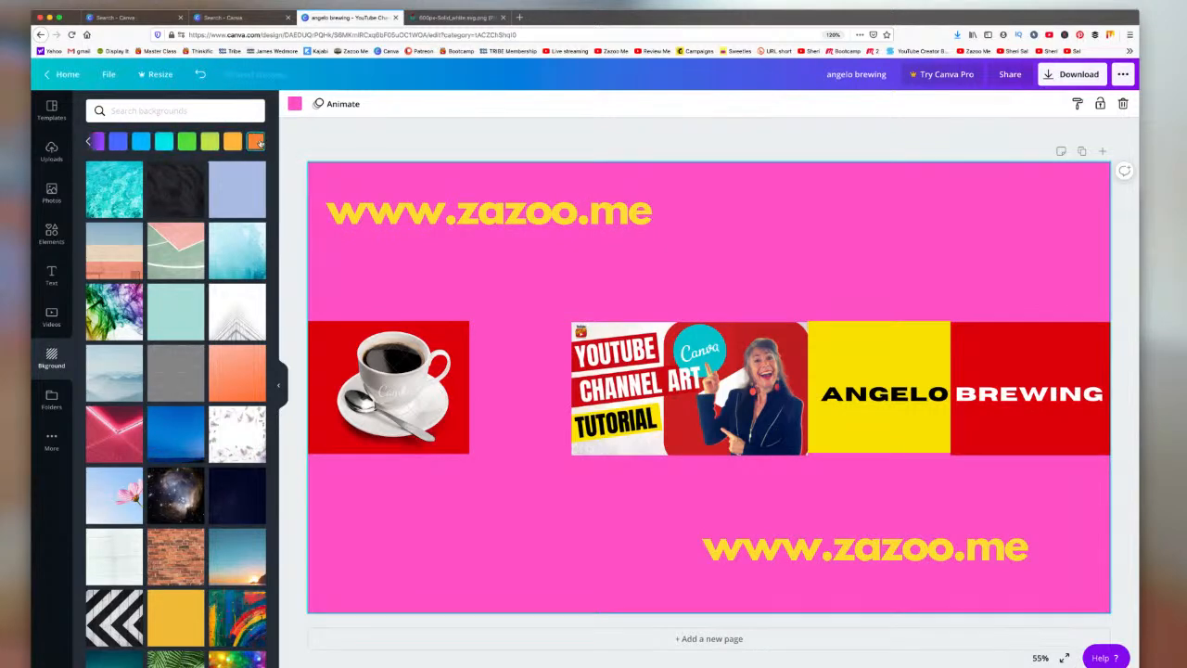
pyautogui.click(256, 142)
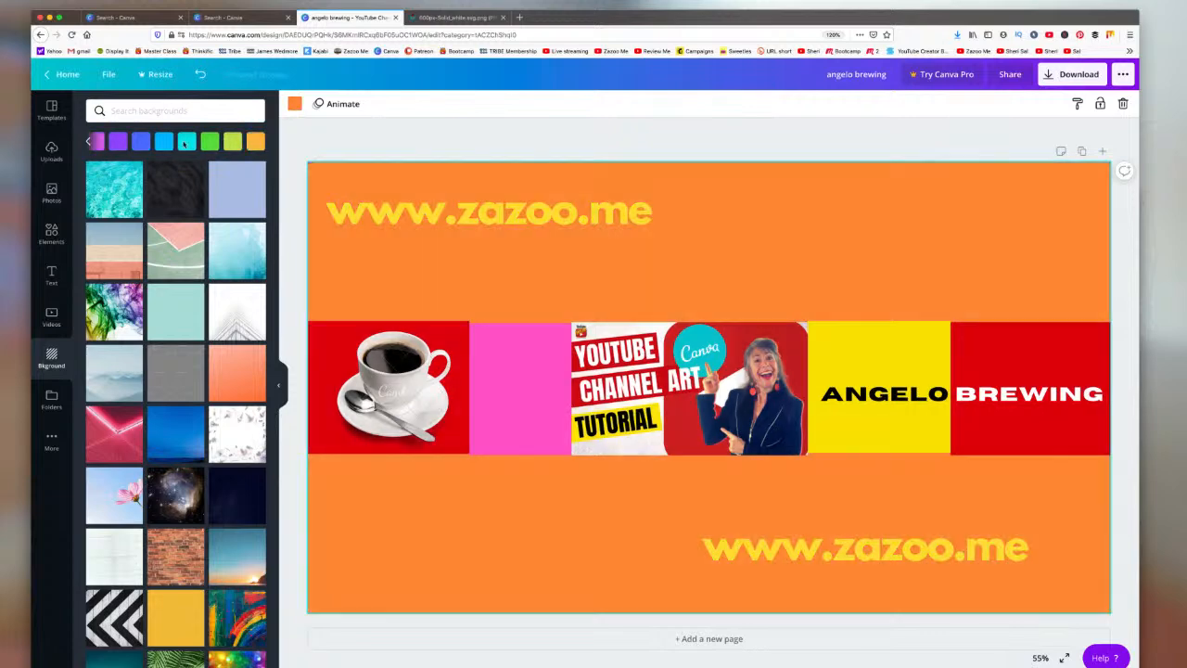
pyautogui.click(186, 143)
pyautogui.click(161, 146)
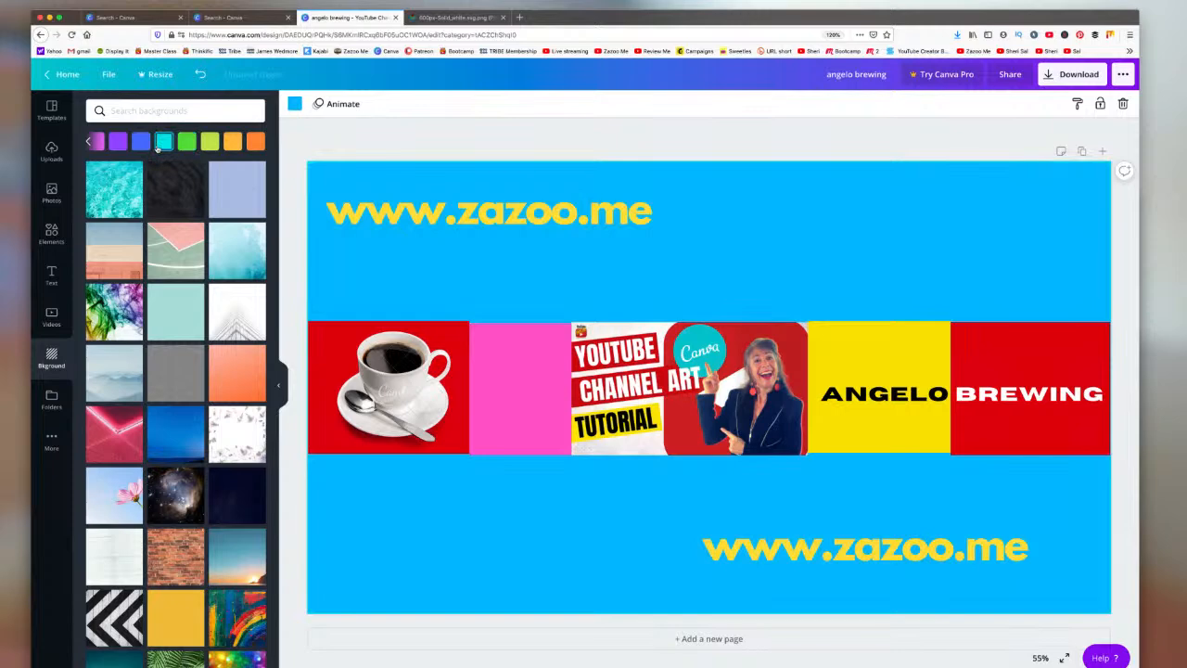
# Step: Try the mint, coral gradient and sunset backgrounds, and settle on the black sand texture
pyautogui.click(103, 187)
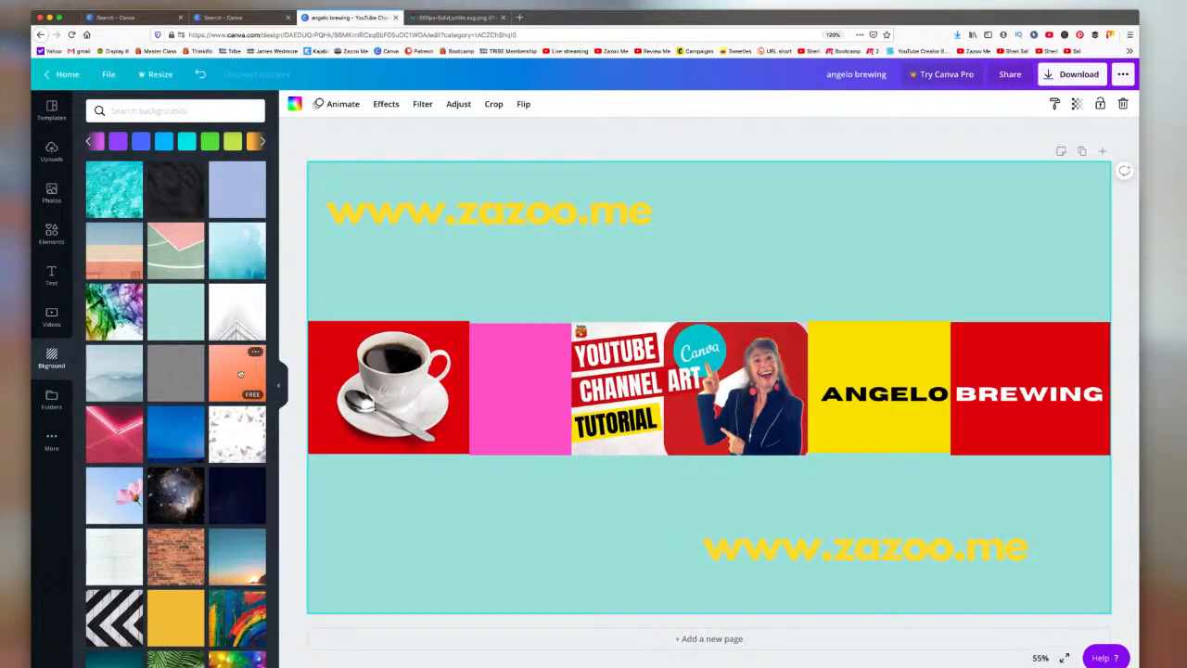
pyautogui.click(240, 374)
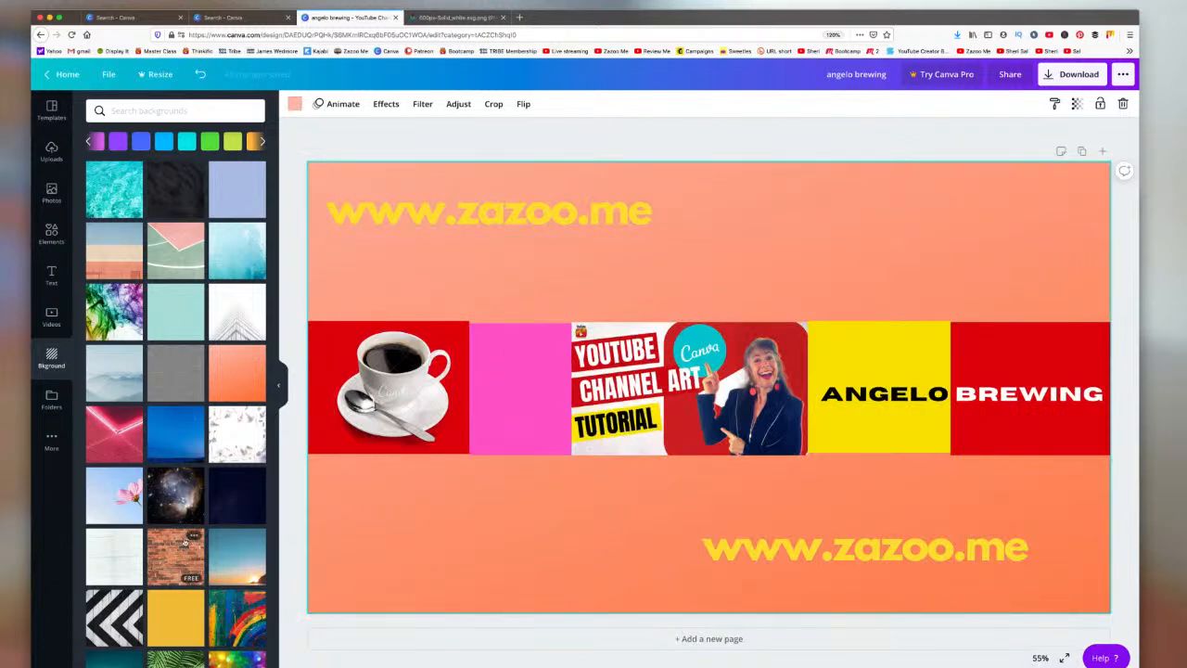
pyautogui.click(246, 554)
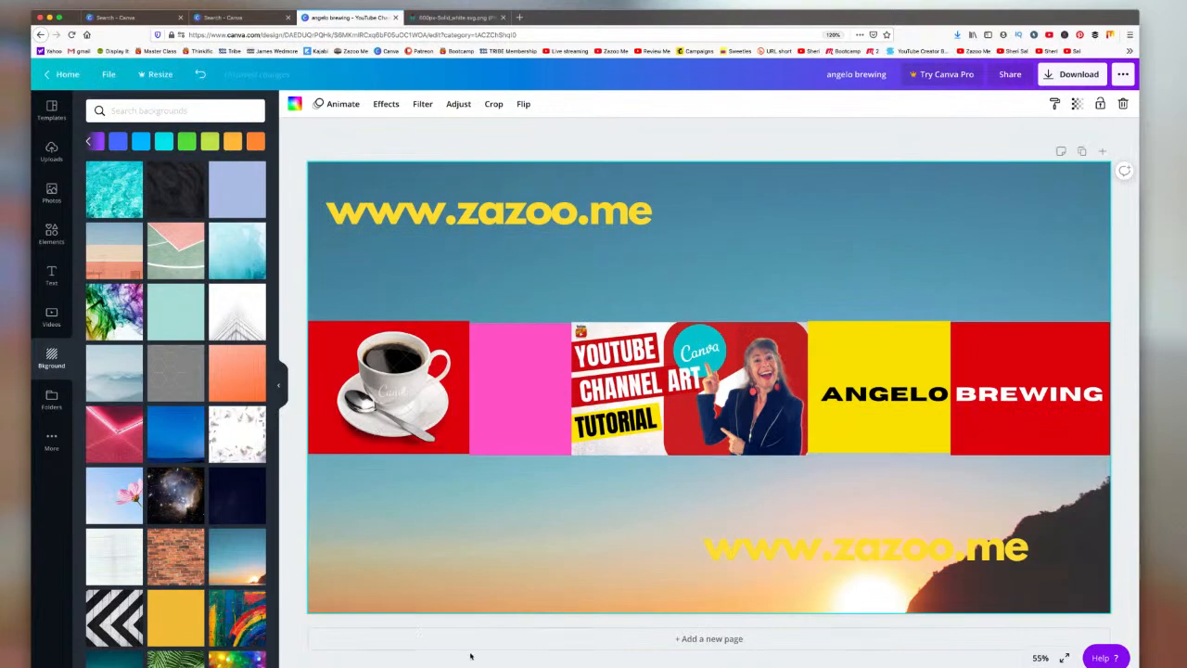
pyautogui.click(161, 195)
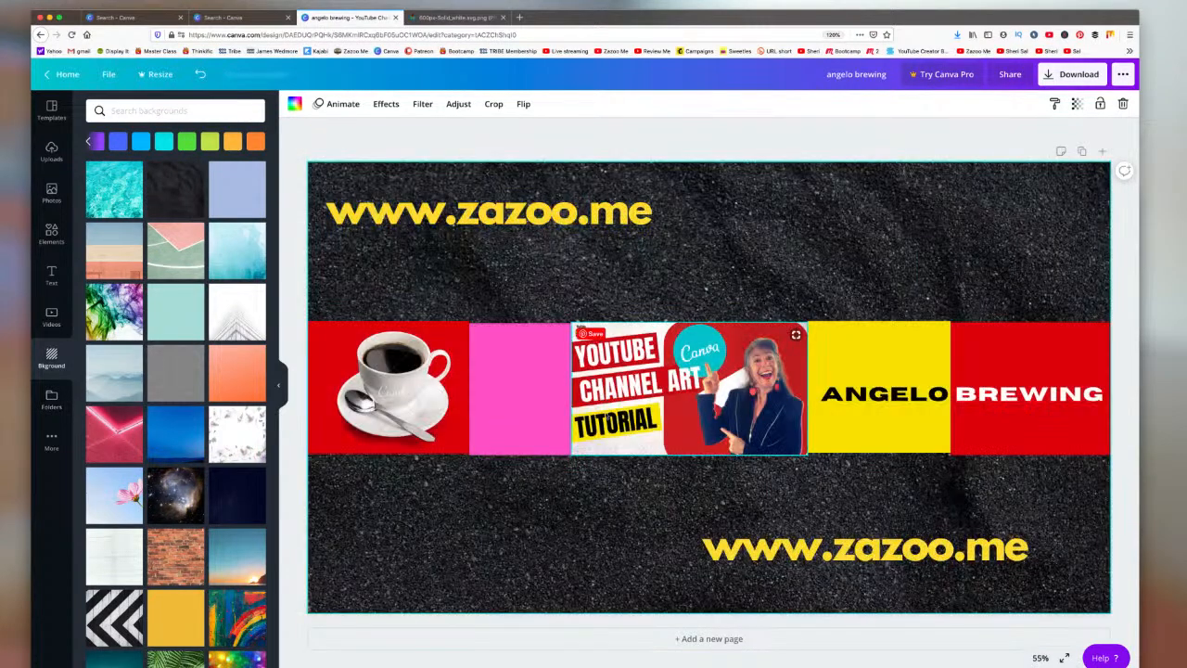